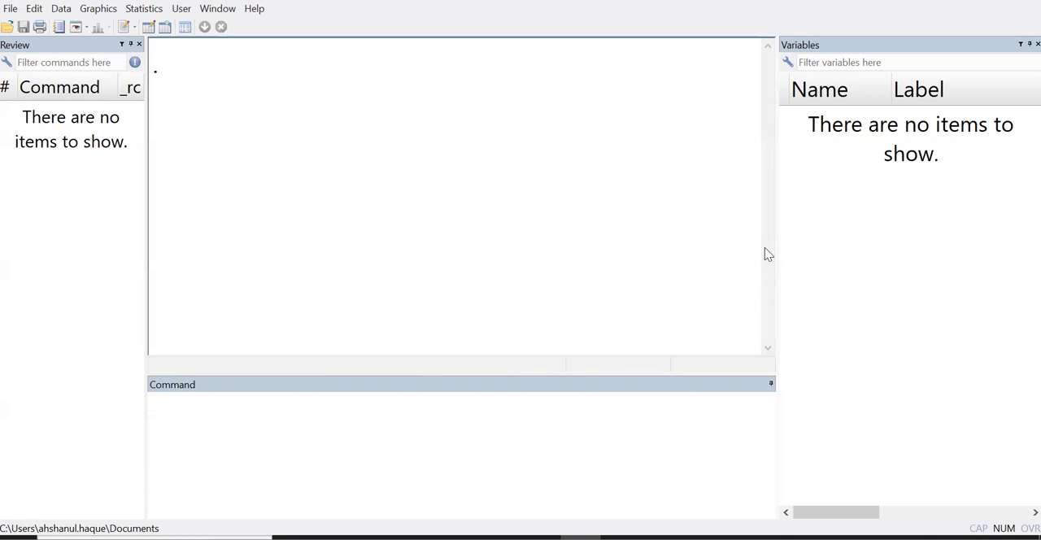
Open the MyData.dta dataset from the abc folder on drive D
{"action": "left_click", "coordinate": [7, 27]}
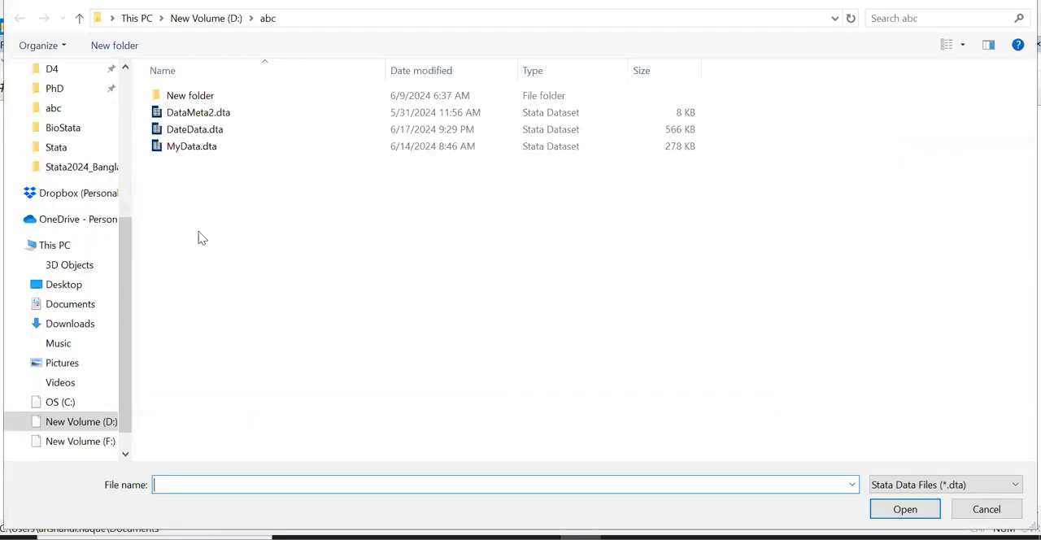
{"action": "left_click", "coordinate": [106, 422]}
{"action": "double_click", "coordinate": [606, 187]}
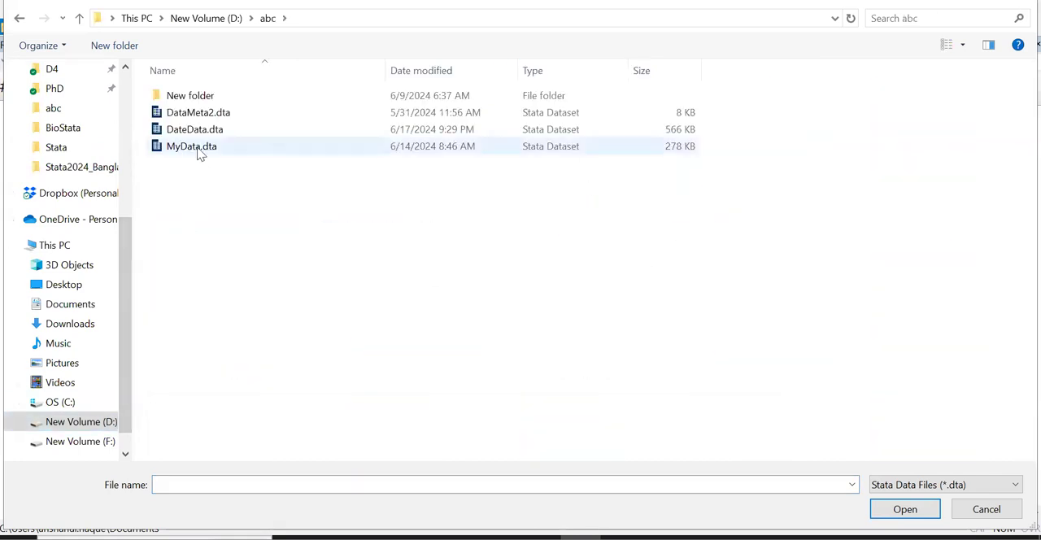
{"action": "left_click", "coordinate": [199, 154]}
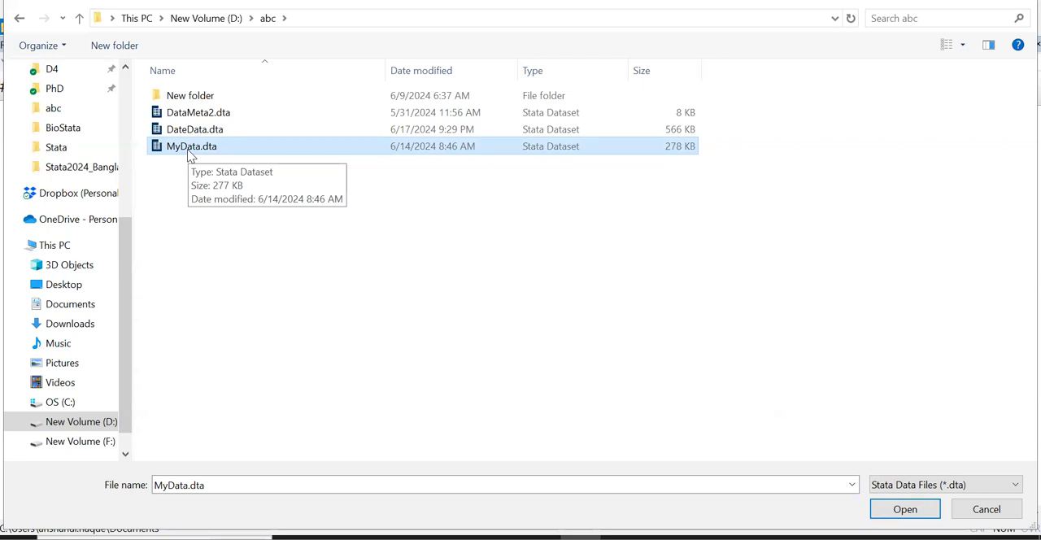
{"action": "left_click", "coordinate": [913, 514]}
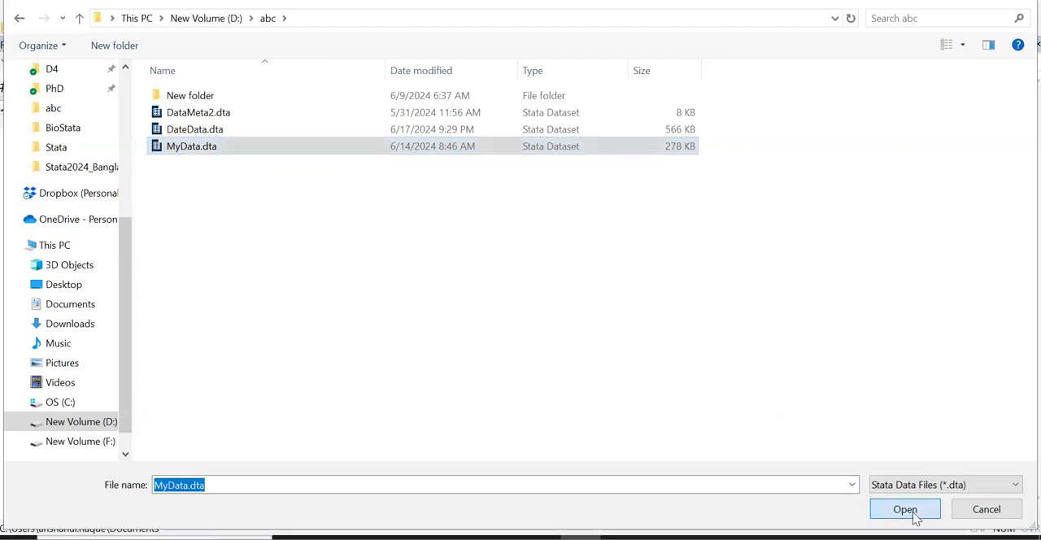
Look through the dataset's variable list and view its records in the Data Editor
{"action": "scroll", "coordinate": [856, 321], "scroll_direction": "down", "scroll_amount": 2}
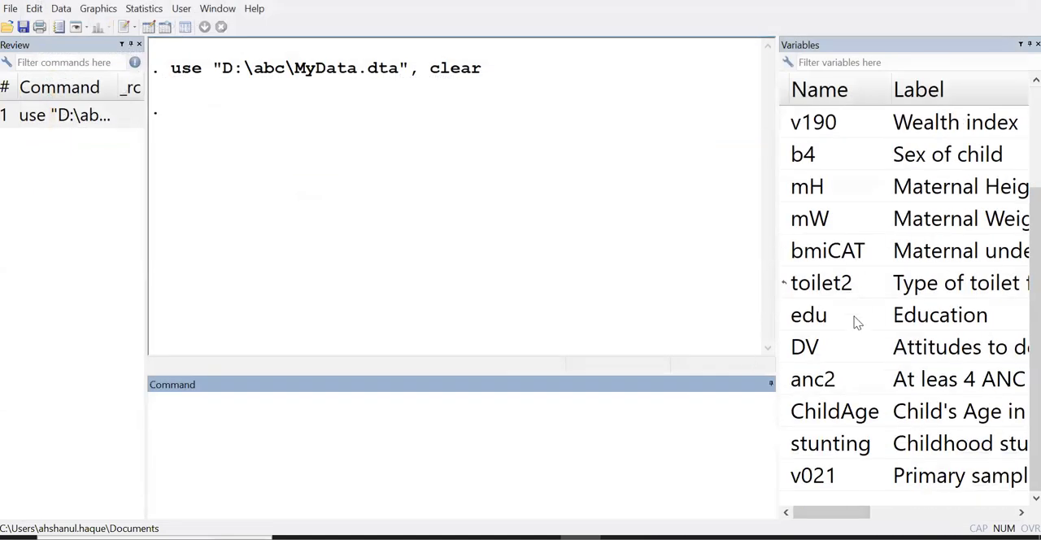
{"action": "scroll", "coordinate": [867, 359], "scroll_direction": "up", "scroll_amount": 2}
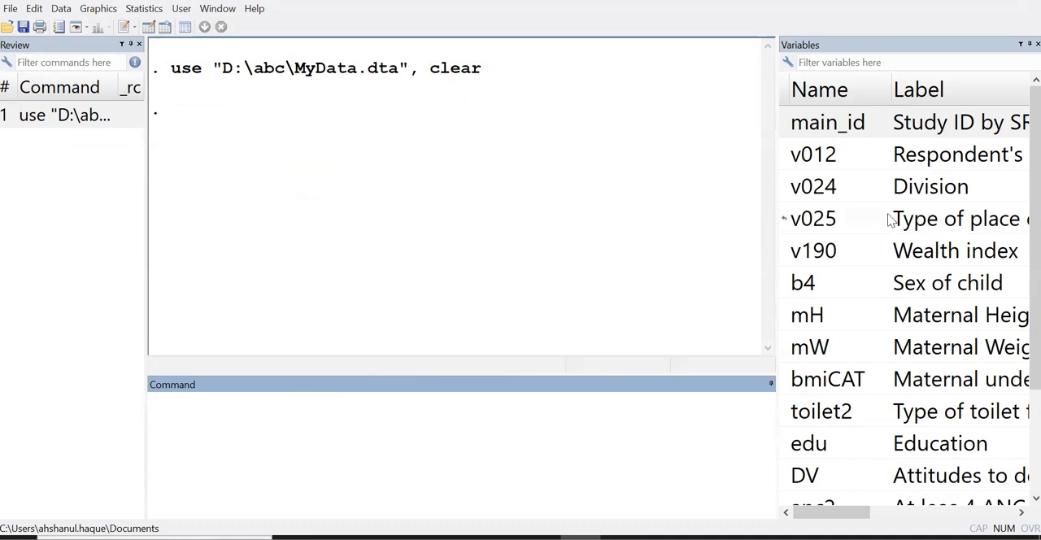
{"action": "left_click", "coordinate": [148, 28]}
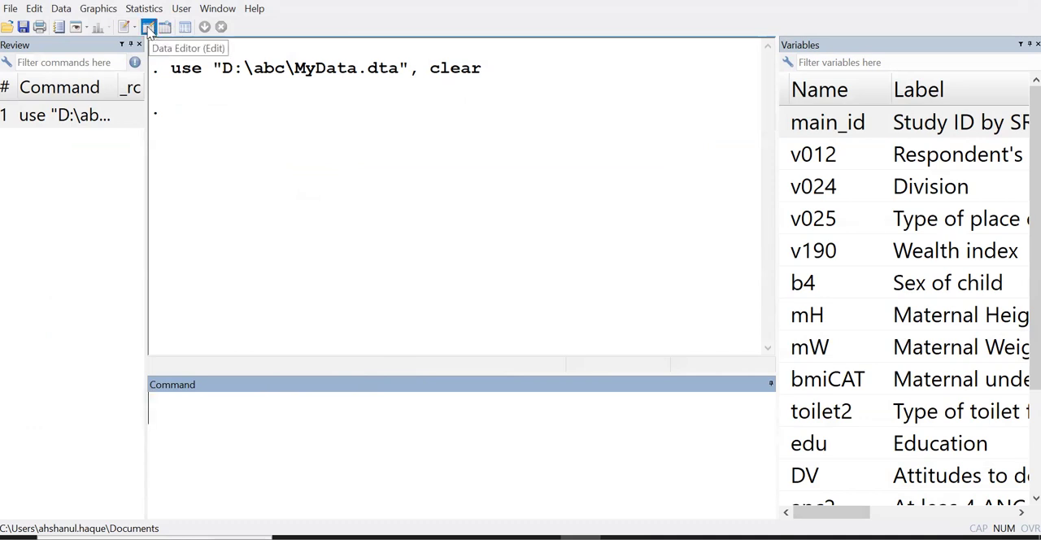
{"action": "left_click_drag", "start_coordinate": [98, 509], "coordinate": [64, 490]}
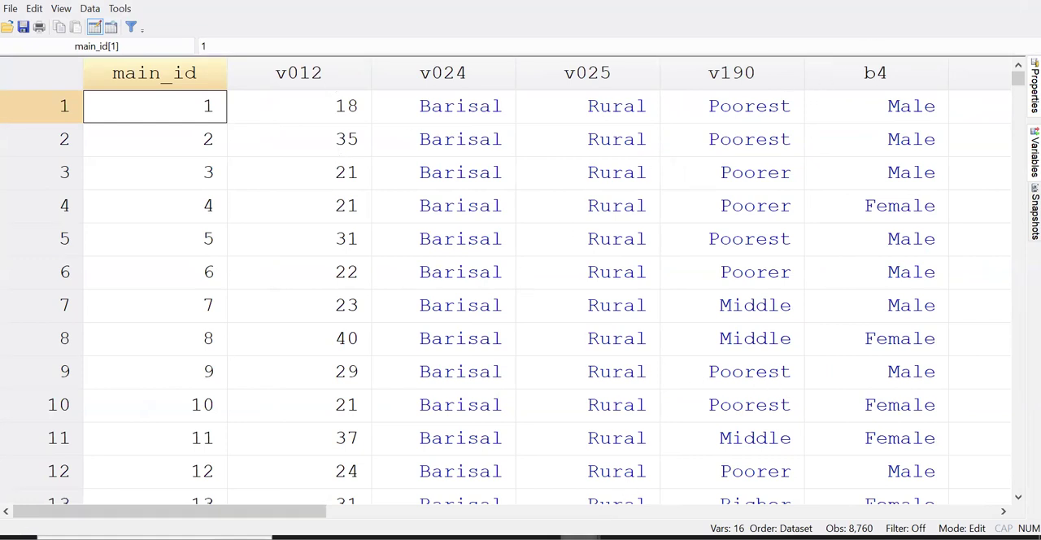
Return to the main Stata window and sort the dataset in ascending order of v012 with the sort command
{"action": "mouse_move", "coordinate": [580, 538]}
{"action": "left_click", "coordinate": [475, 474]}
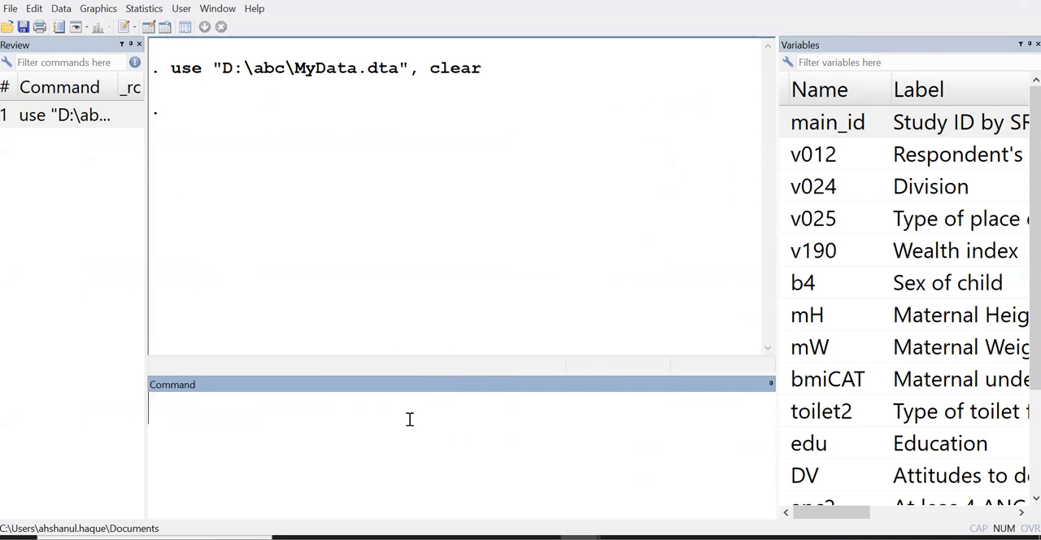
{"action": "type", "text": "sort"}
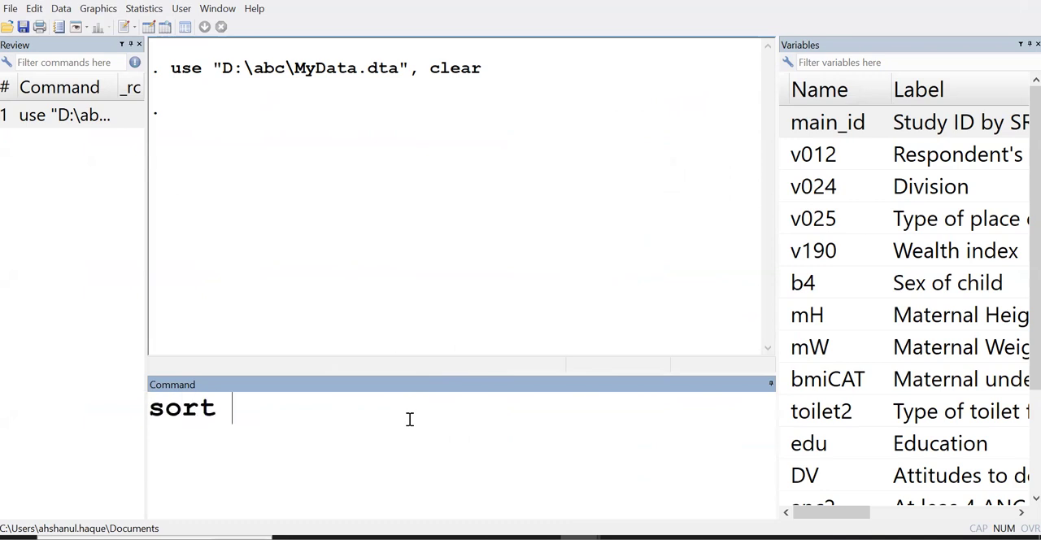
{"action": "left_click", "coordinate": [801, 155]}
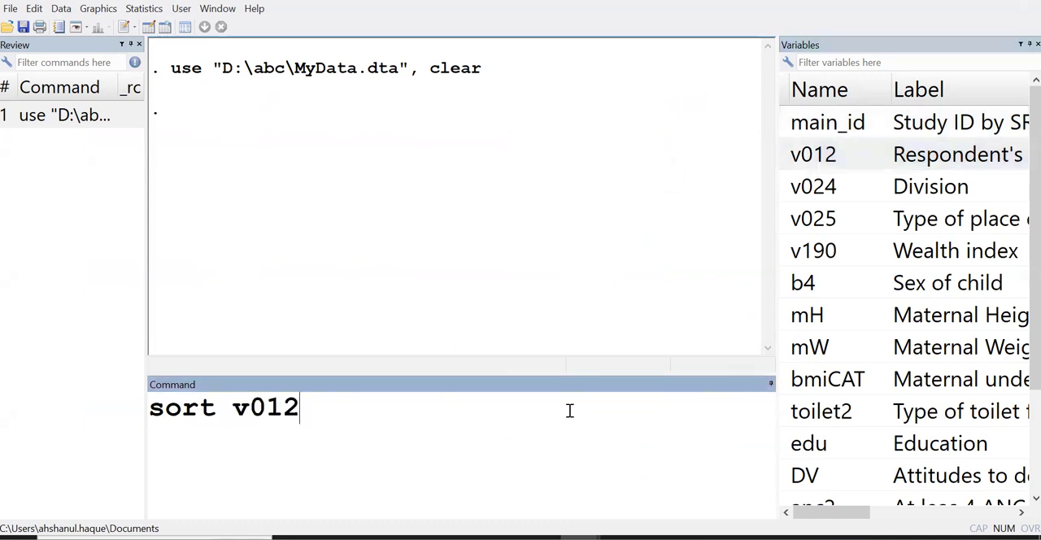
{"action": "key", "text": "Return"}
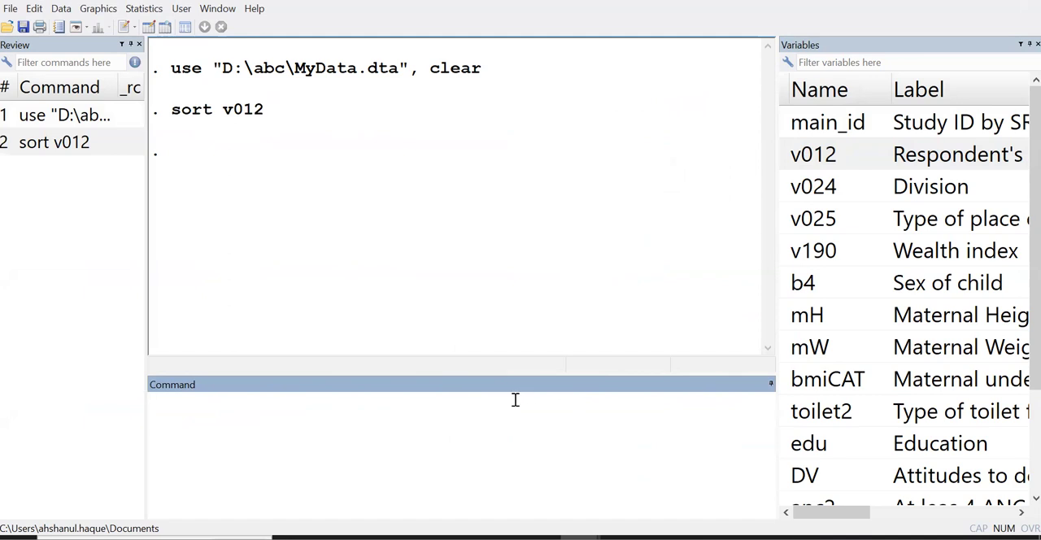
Examine the order of the v012 values in the Data Editor and the first observation's values in the other columns
{"action": "left_click", "coordinate": [149, 27]}
{"action": "left_click", "coordinate": [343, 115]}
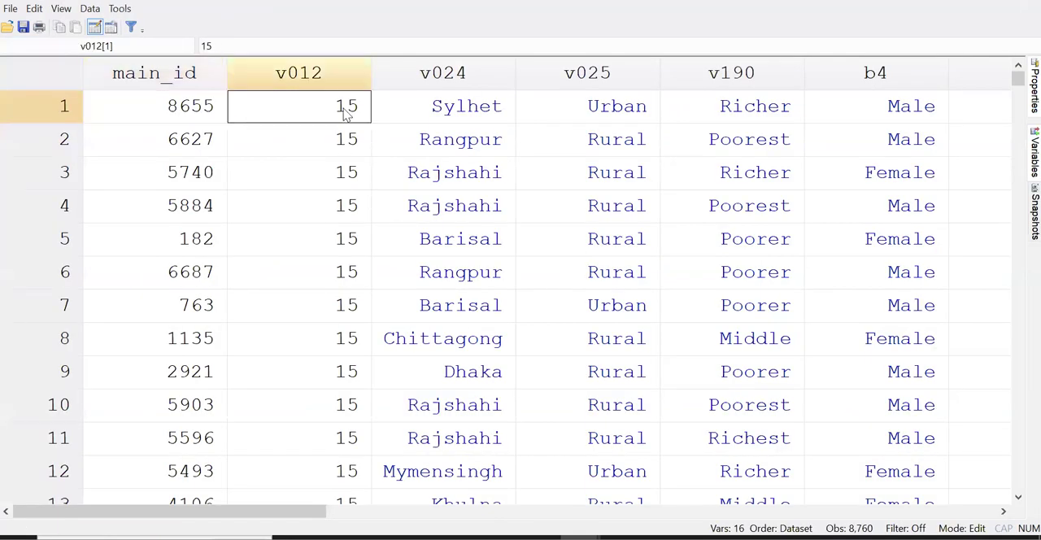
{"action": "left_click", "coordinate": [348, 234]}
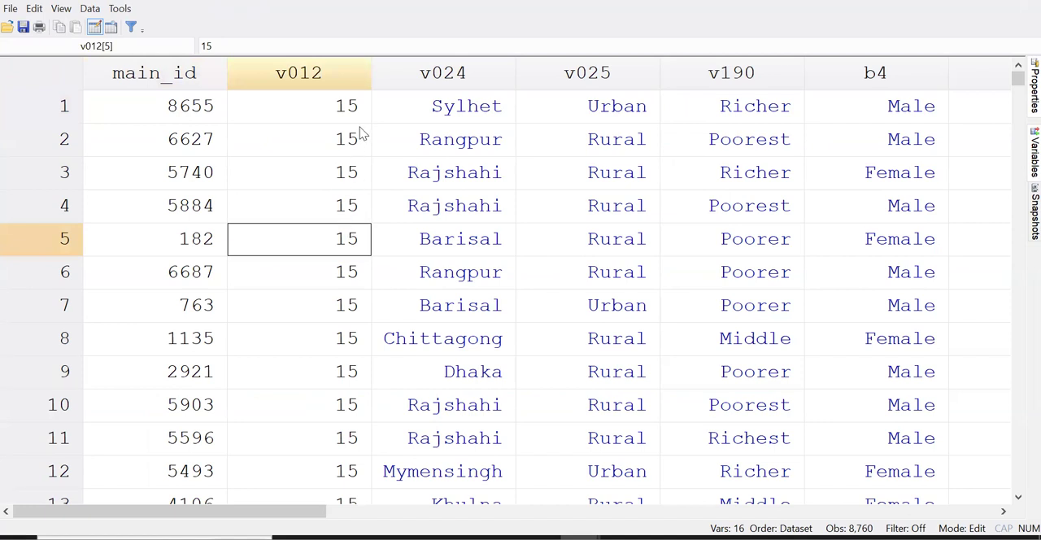
{"action": "left_click", "coordinate": [219, 115]}
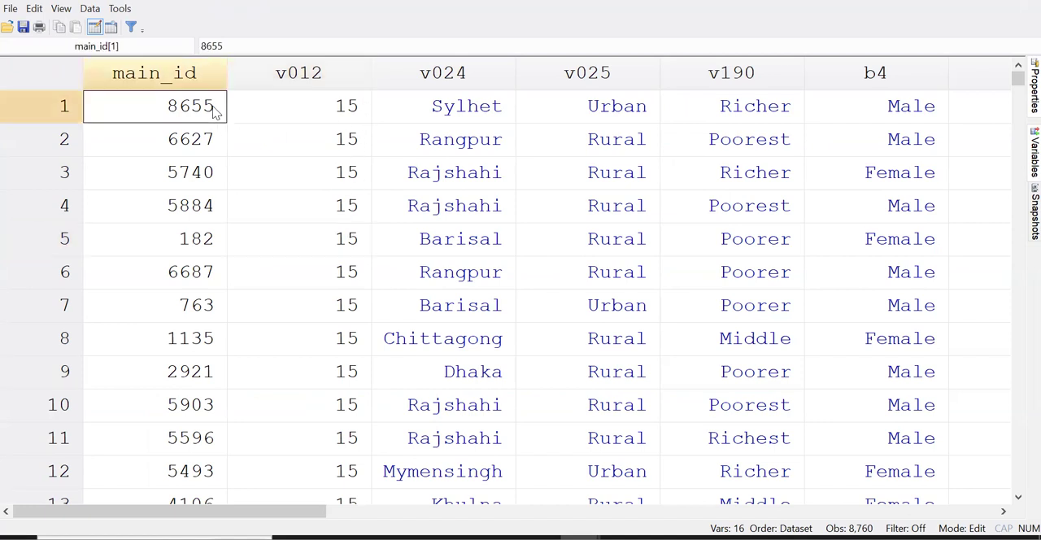
{"action": "left_click", "coordinate": [423, 119]}
{"action": "left_click", "coordinate": [626, 111]}
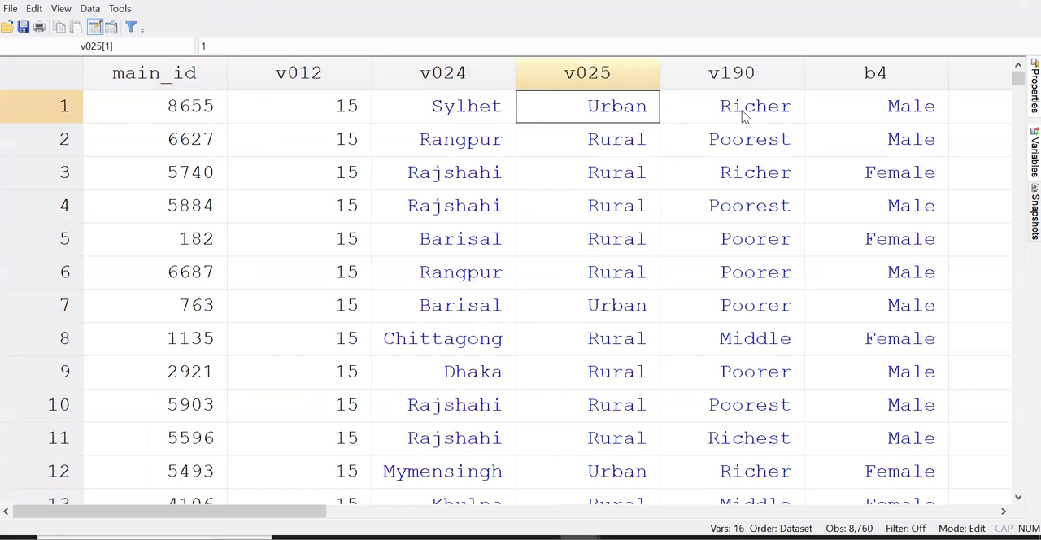
{"action": "left_click", "coordinate": [775, 118]}
{"action": "left_click", "coordinate": [876, 113]}
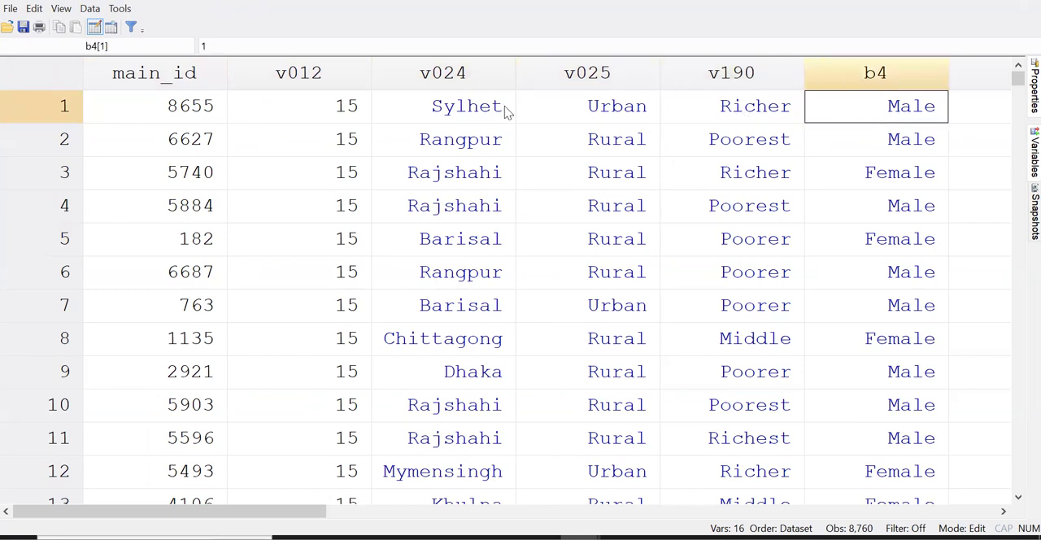
{"action": "left_click", "coordinate": [450, 119]}
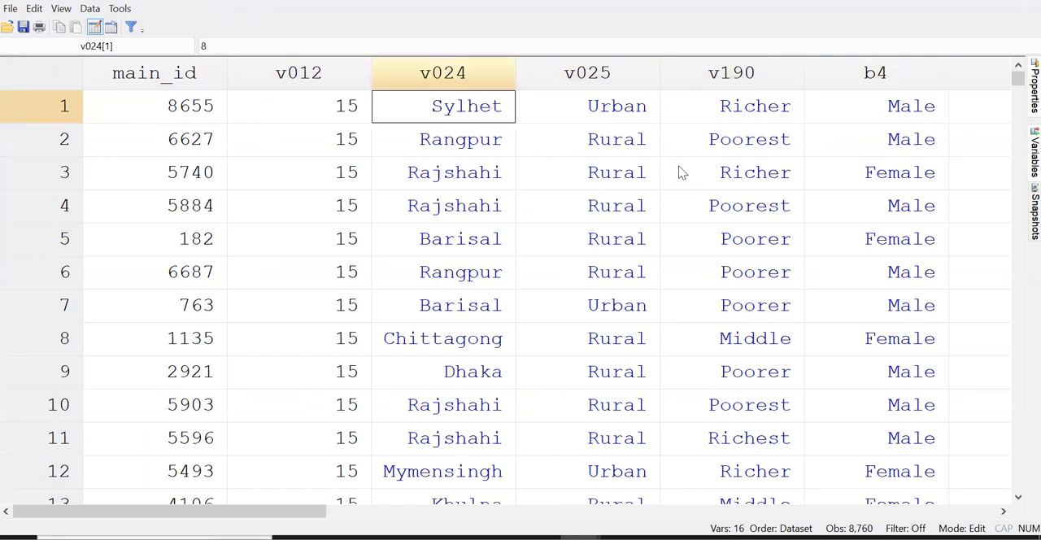
{"action": "left_click", "coordinate": [340, 159]}
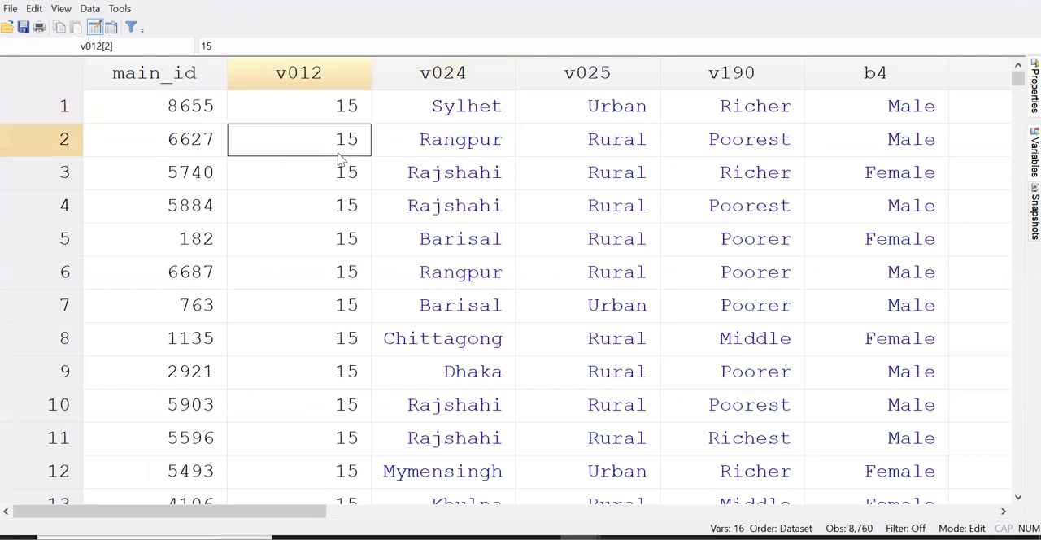
{"action": "scroll", "coordinate": [344, 239], "scroll_direction": "down", "scroll_amount": 20}
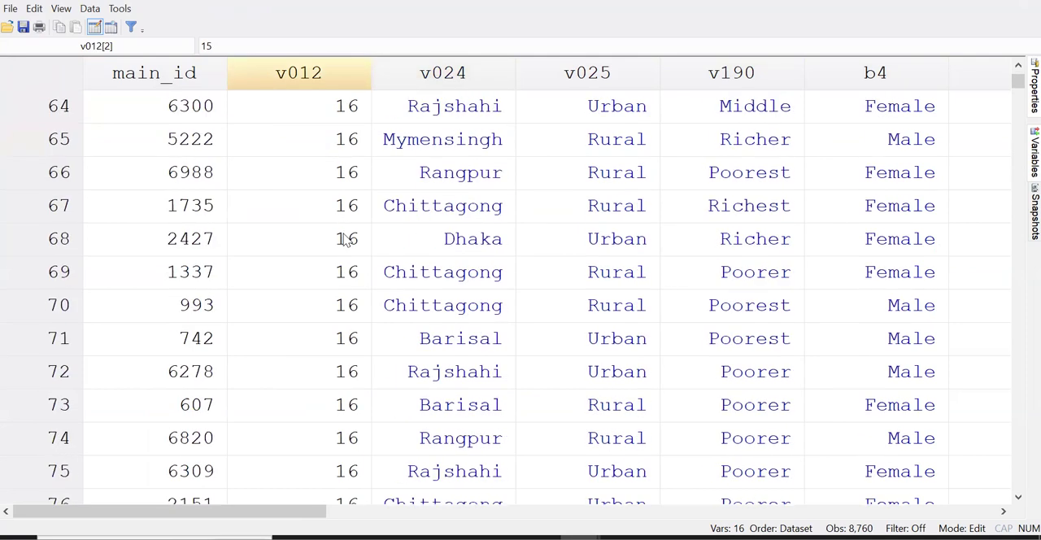
{"action": "scroll", "coordinate": [344, 239], "scroll_direction": "down", "scroll_amount": 8}
{"action": "scroll", "coordinate": [344, 239], "scroll_direction": "up", "scroll_amount": 15}
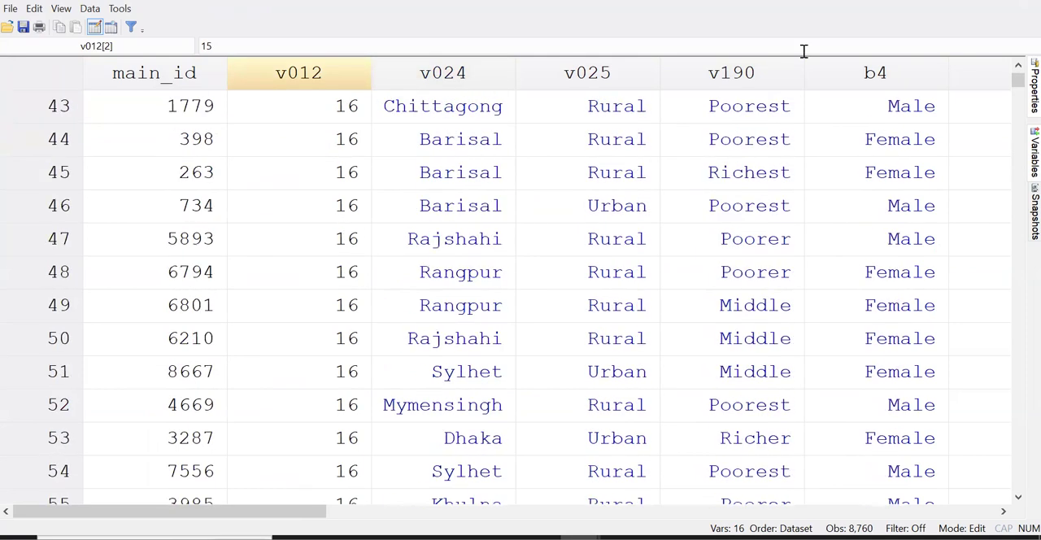
Back in the main window, reuse the previous sort command as gsort -v012 to sort the dataset by descending v012
{"action": "mouse_move", "coordinate": [581, 537]}
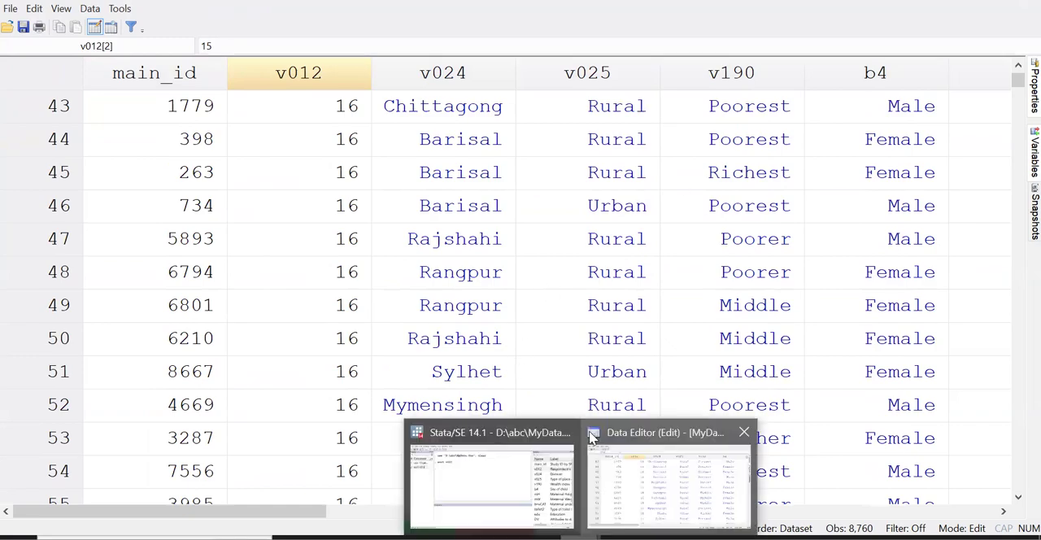
{"action": "left_click", "coordinate": [500, 474]}
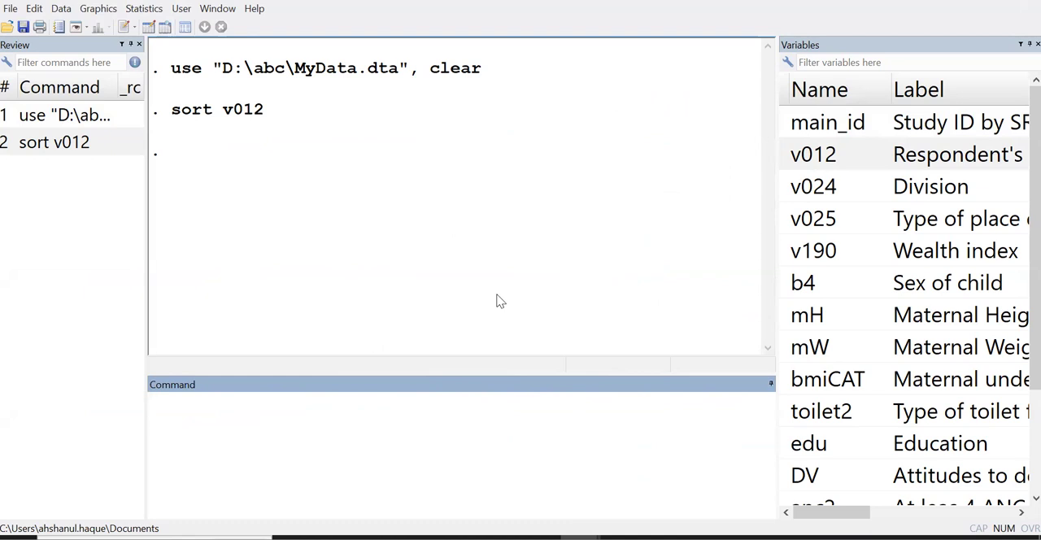
{"action": "left_click", "coordinate": [75, 151]}
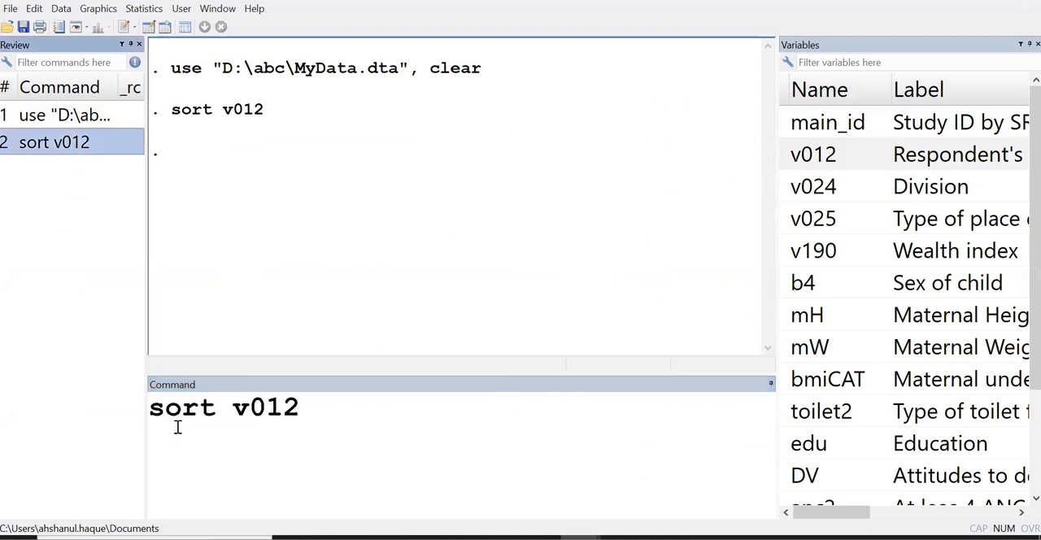
{"action": "left_click", "coordinate": [204, 483]}
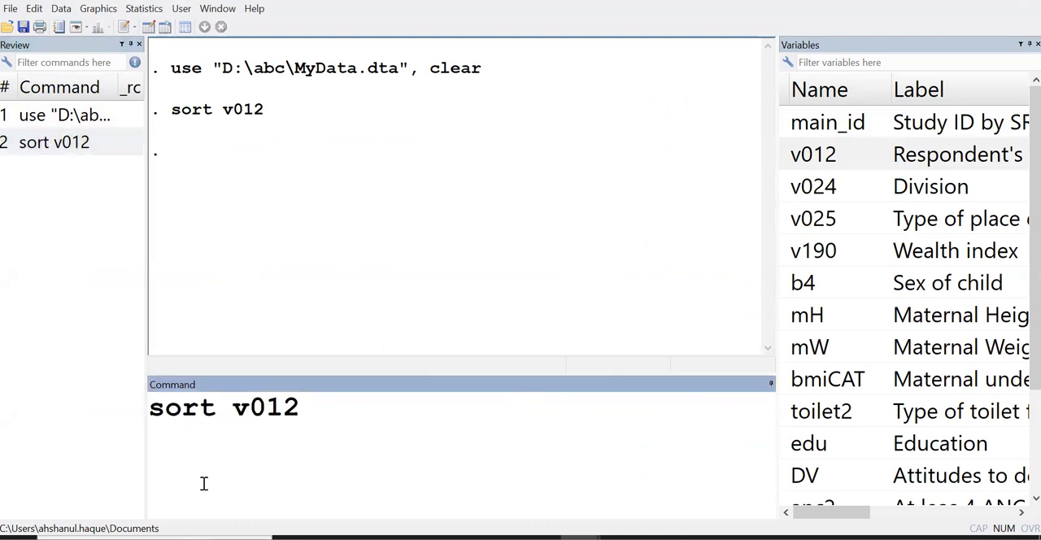
{"action": "type", "text": "g"}
{"action": "left_click", "coordinate": [252, 411]}
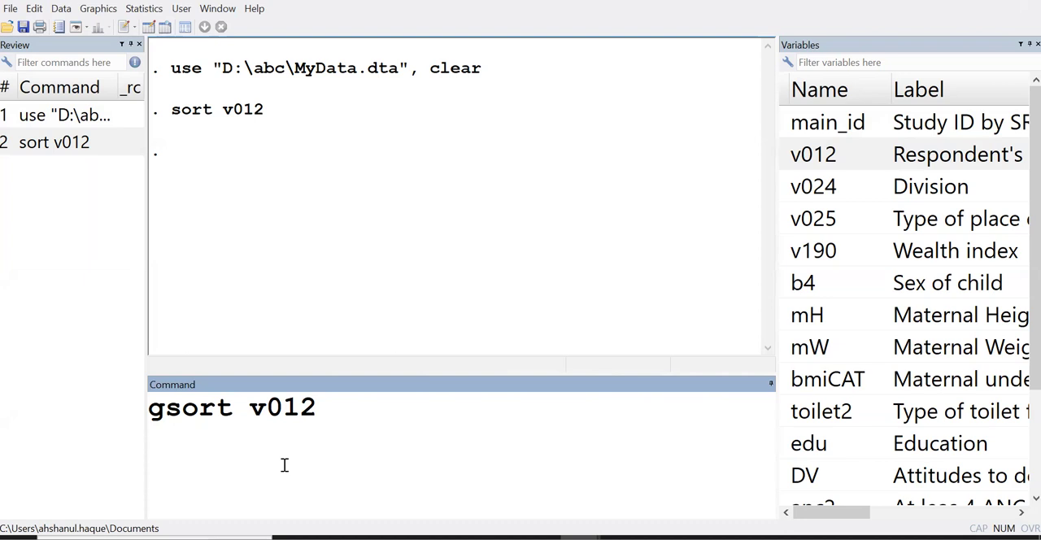
{"action": "type", "text": "-"}
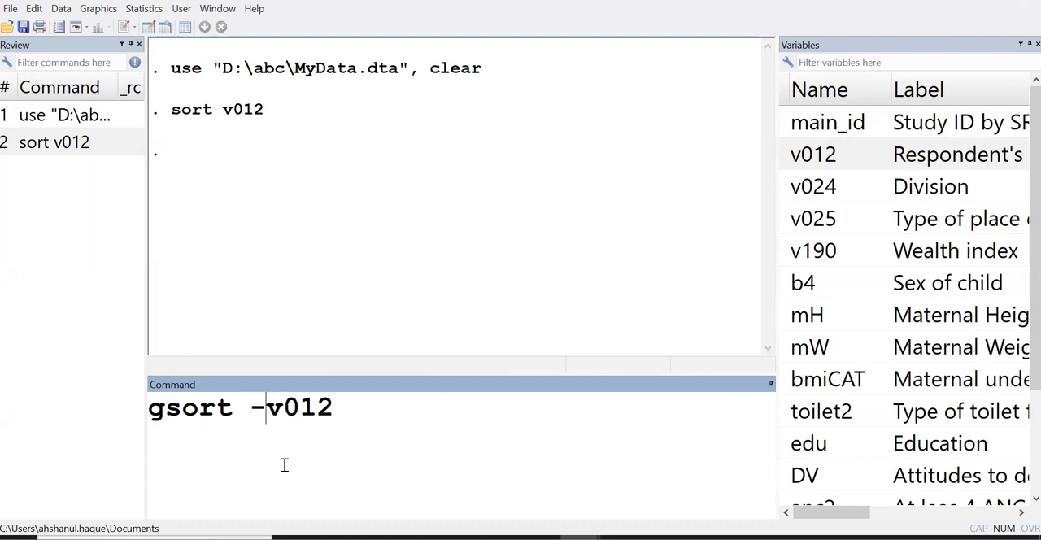
{"action": "left_click", "coordinate": [380, 412]}
{"action": "key", "text": "Return"}
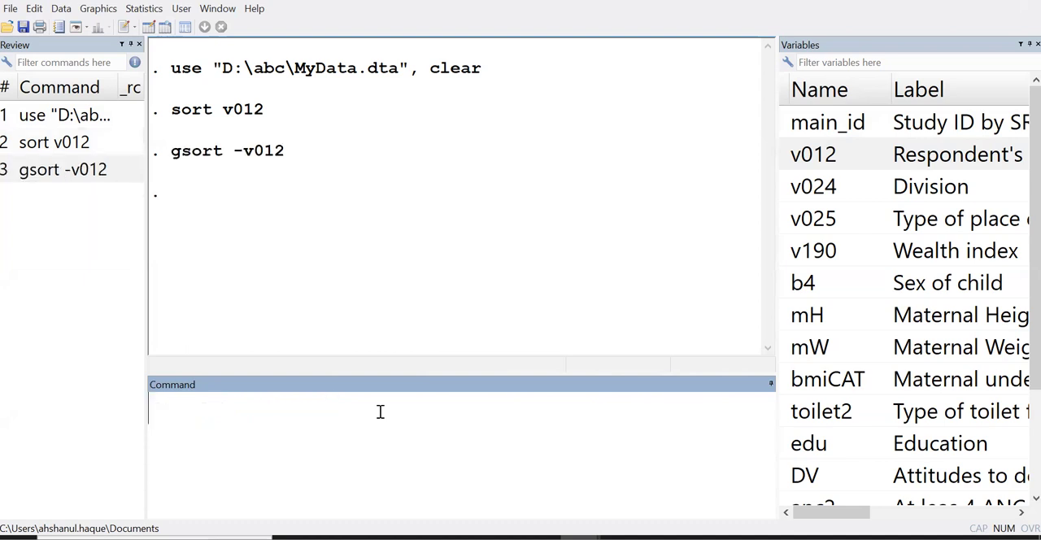
Check the descending order of the v012 values across the first seven observations in the Data Editor
{"action": "left_click", "coordinate": [150, 27]}
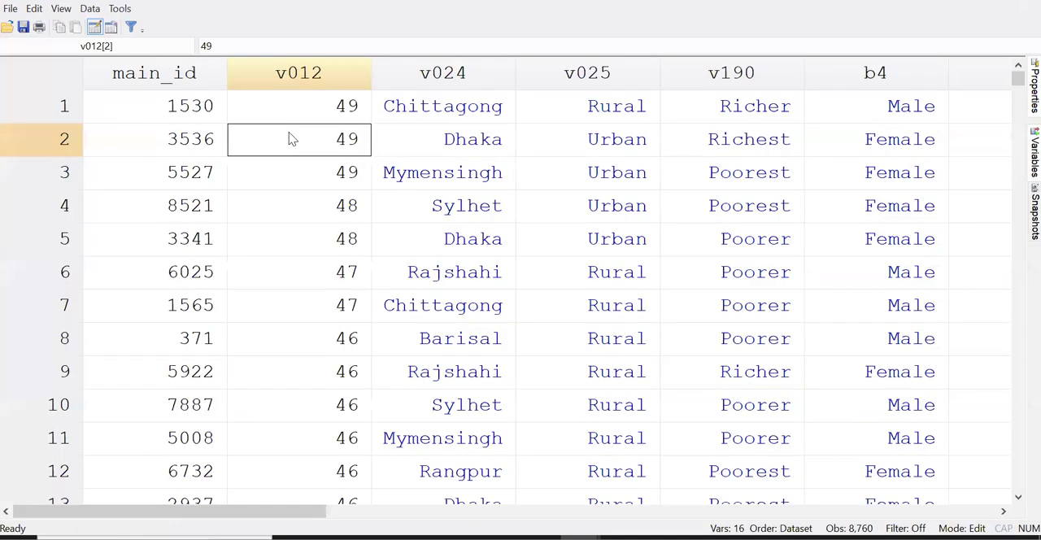
{"action": "left_click", "coordinate": [346, 121]}
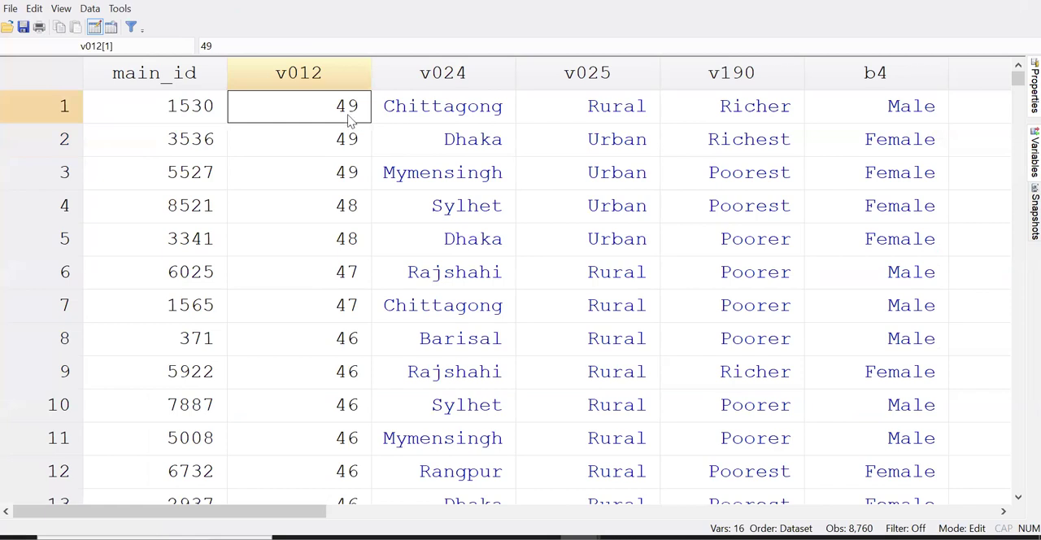
{"action": "left_click", "coordinate": [349, 142]}
{"action": "left_click", "coordinate": [347, 187]}
{"action": "left_click", "coordinate": [355, 244]}
{"action": "left_click", "coordinate": [355, 305]}
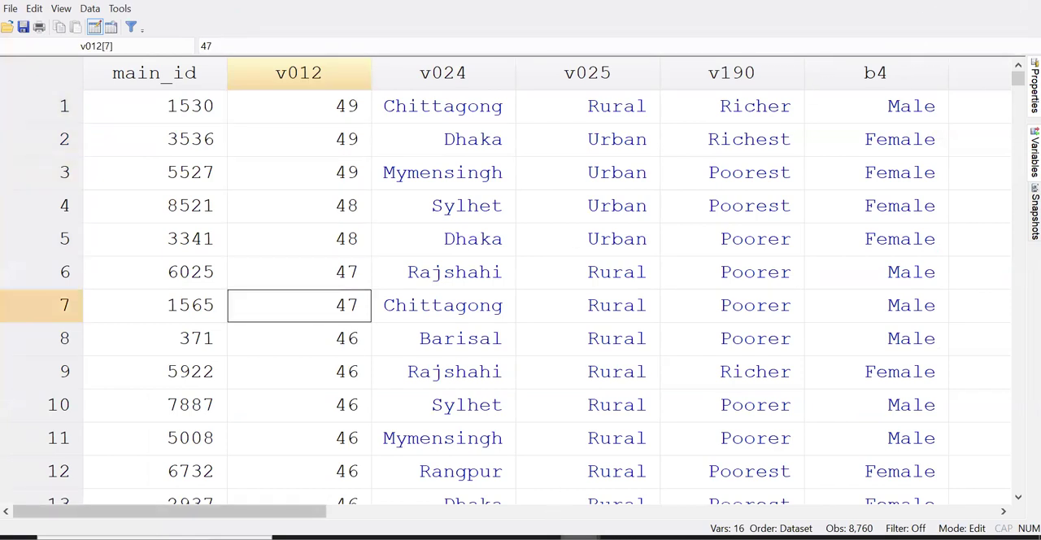
In the main window, recall the ascending sort command, insert v025 before v012, and run sort v025 v012
{"action": "mouse_move", "coordinate": [511, 537]}
{"action": "left_click", "coordinate": [511, 500]}
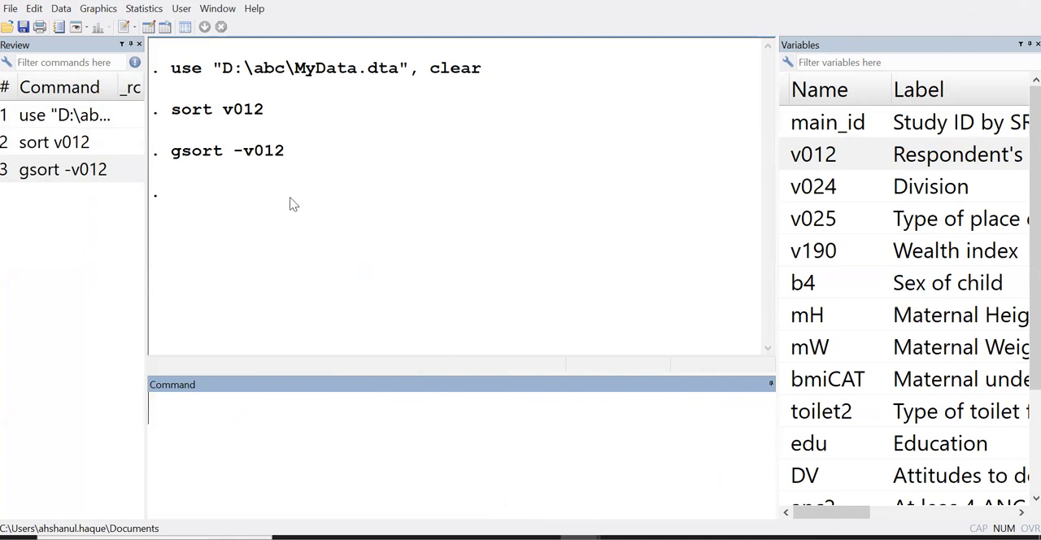
{"action": "left_click", "coordinate": [62, 151]}
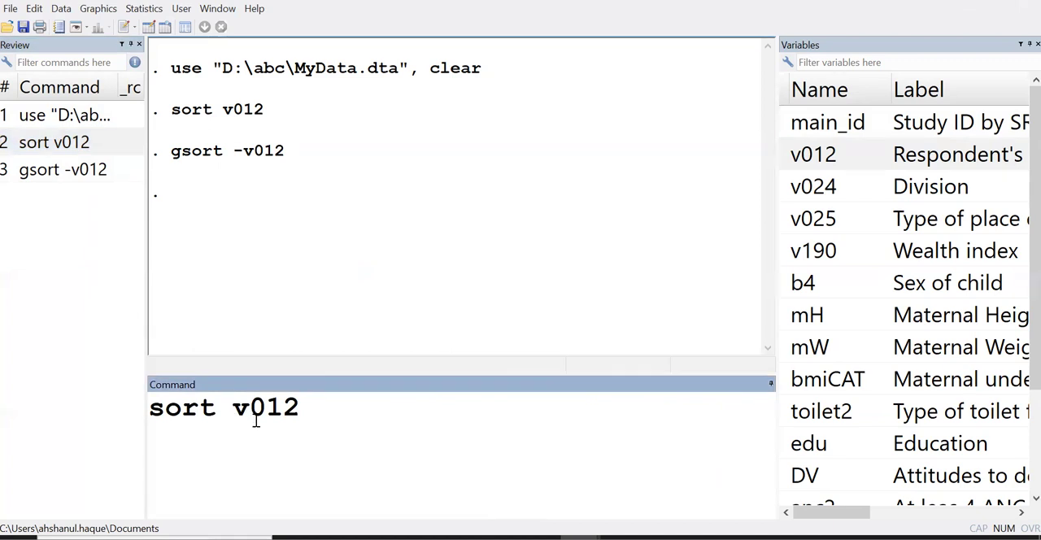
{"action": "double_click", "coordinate": [784, 222]}
{"action": "double_click", "coordinate": [280, 411]}
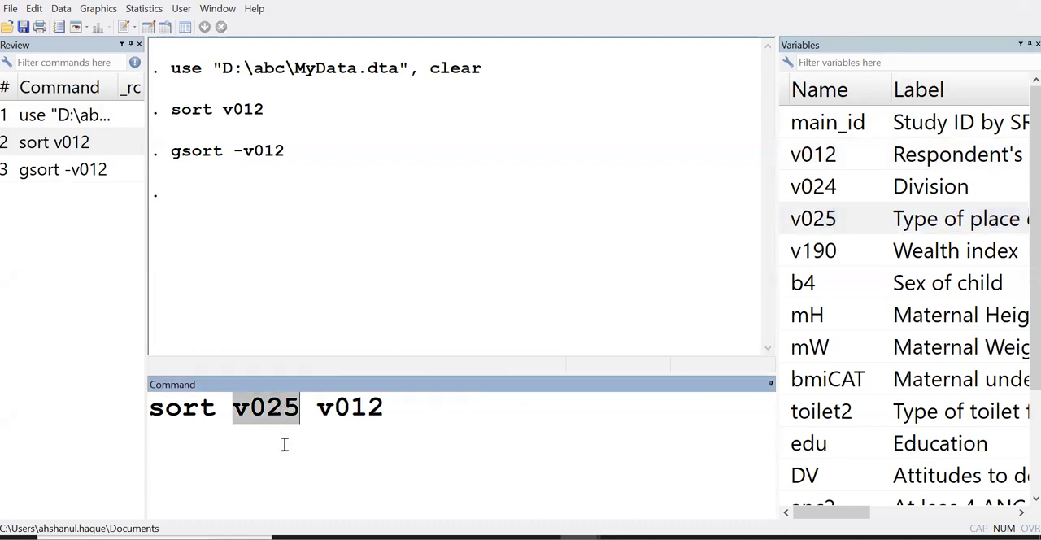
{"action": "left_click", "coordinate": [410, 411]}
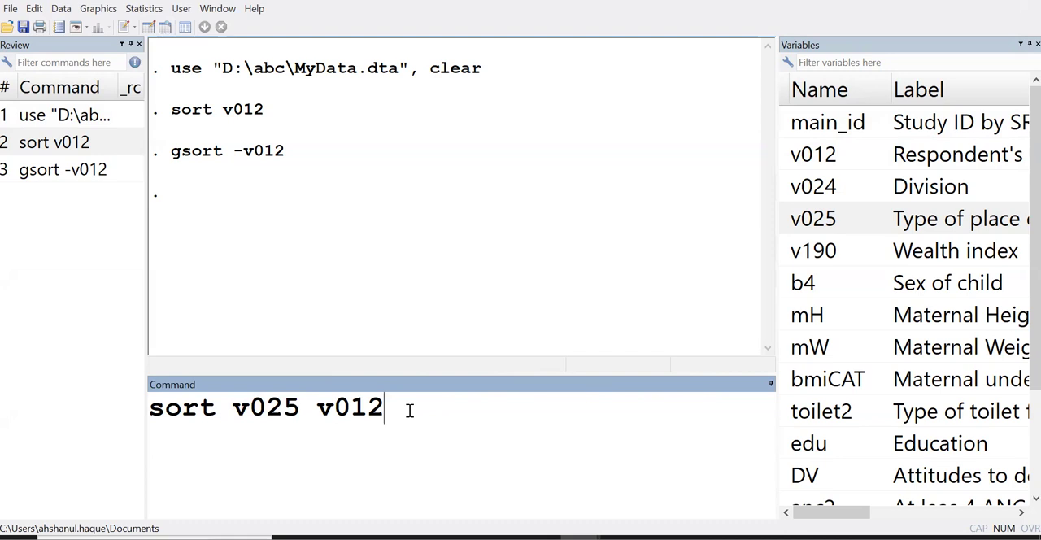
{"action": "key", "text": "Return"}
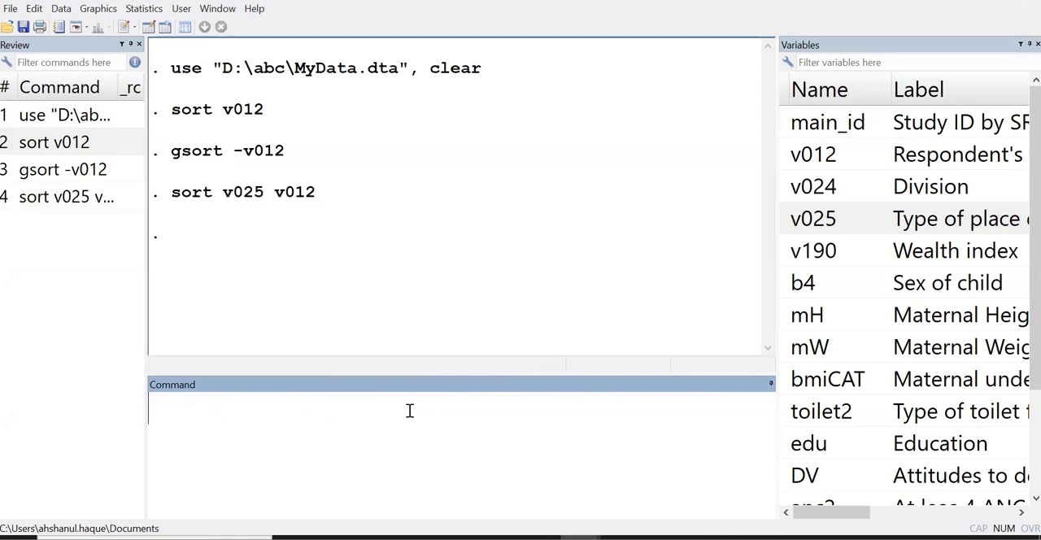
Open the Data Editor and check the order of the v025 values from the first observation onward
{"action": "left_click", "coordinate": [153, 29]}
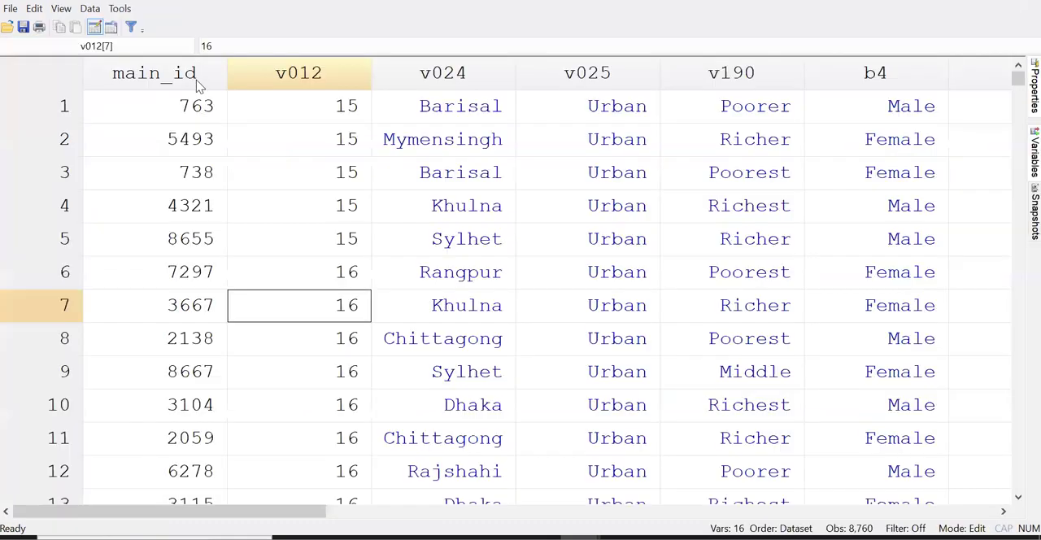
{"action": "left_click", "coordinate": [611, 139]}
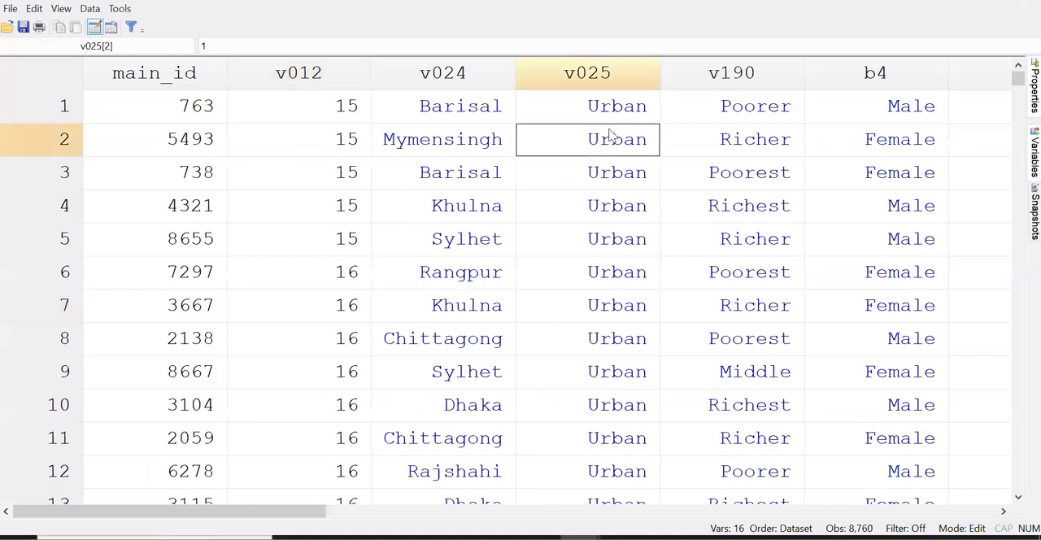
{"action": "left_click", "coordinate": [610, 77]}
{"action": "left_click", "coordinate": [611, 100]}
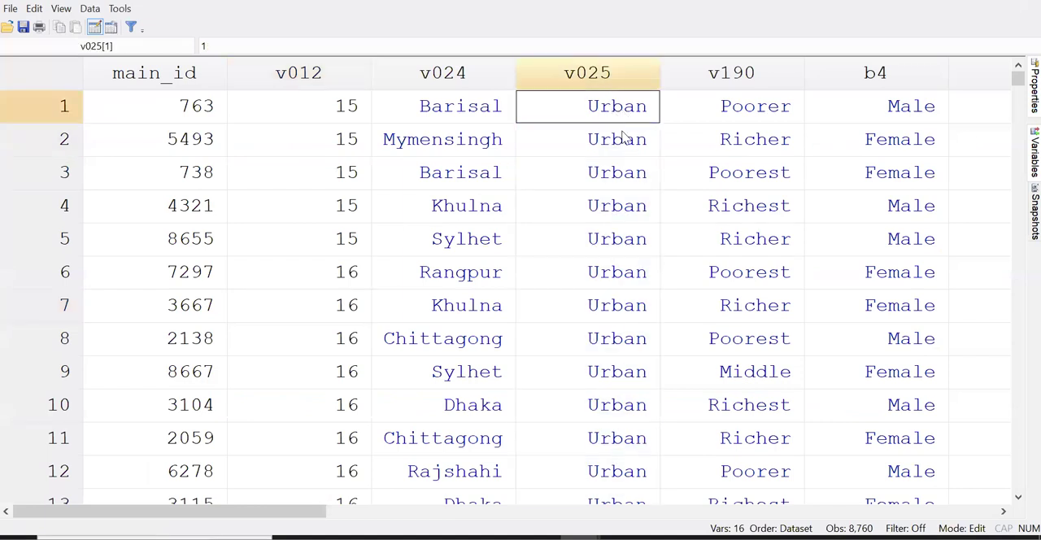
{"action": "left_click", "coordinate": [614, 140]}
{"action": "left_click", "coordinate": [617, 109]}
{"action": "left_click", "coordinate": [618, 148]}
{"action": "left_click", "coordinate": [618, 119]}
{"action": "scroll", "coordinate": [616, 203], "scroll_direction": "down", "scroll_amount": 20}
{"action": "scroll", "coordinate": [620, 310], "scroll_direction": "down", "scroll_amount": 12}
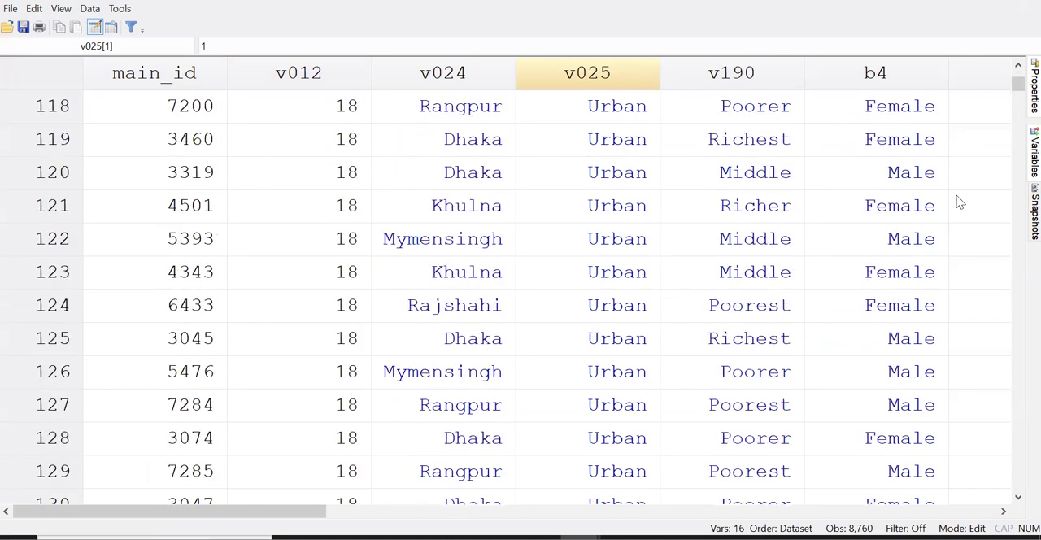
{"action": "mouse_move", "coordinate": [1018, 84]}
{"action": "left_mouse_down"}
{"action": "mouse_move", "coordinate": [1019, 256]}
{"action": "mouse_move", "coordinate": [1018, 79]}
{"action": "left_mouse_up"}
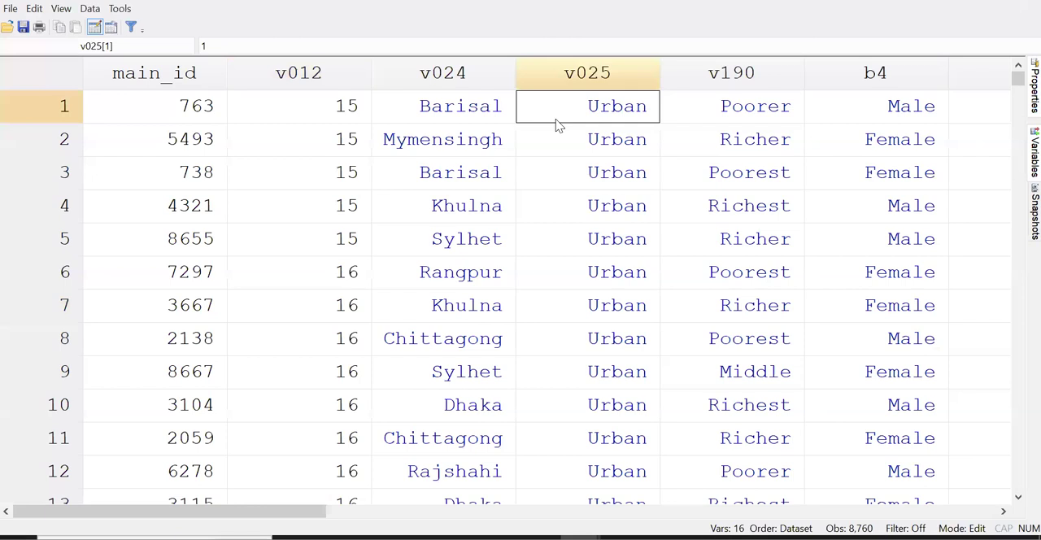
Compare the v012 values of the first few observations with their v025 category in the Data Editor
{"action": "left_click", "coordinate": [346, 108]}
{"action": "left_click", "coordinate": [313, 231]}
{"action": "left_click", "coordinate": [346, 116]}
{"action": "left_click", "coordinate": [339, 170]}
{"action": "left_click", "coordinate": [352, 115]}
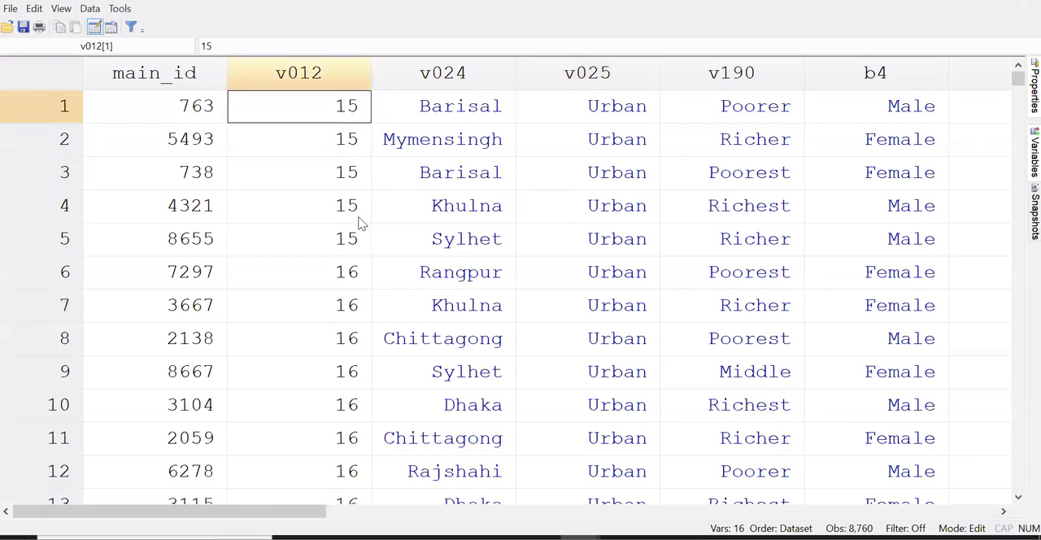
{"action": "left_click", "coordinate": [604, 110]}
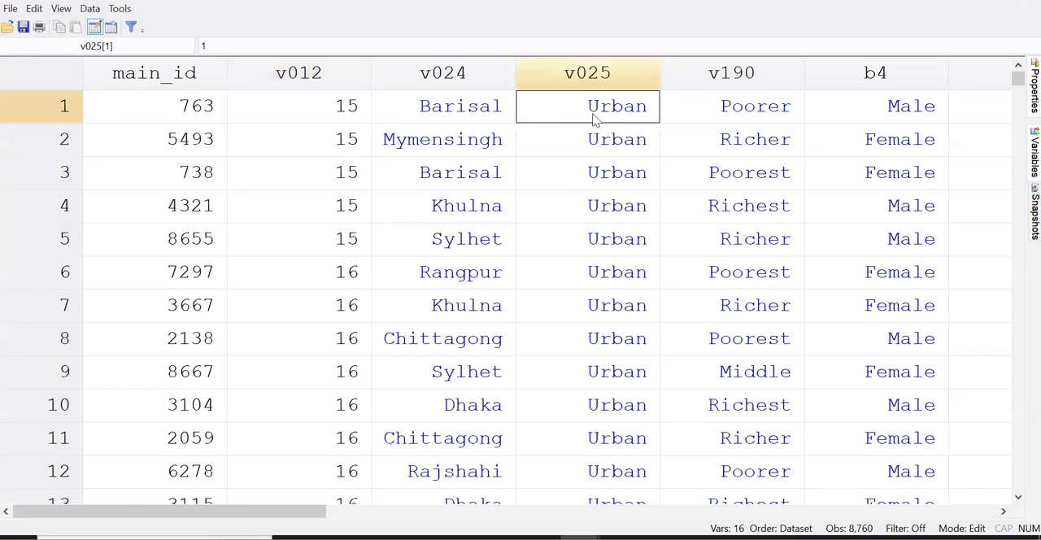
{"action": "left_click", "coordinate": [325, 143]}
{"action": "left_click", "coordinate": [356, 117]}
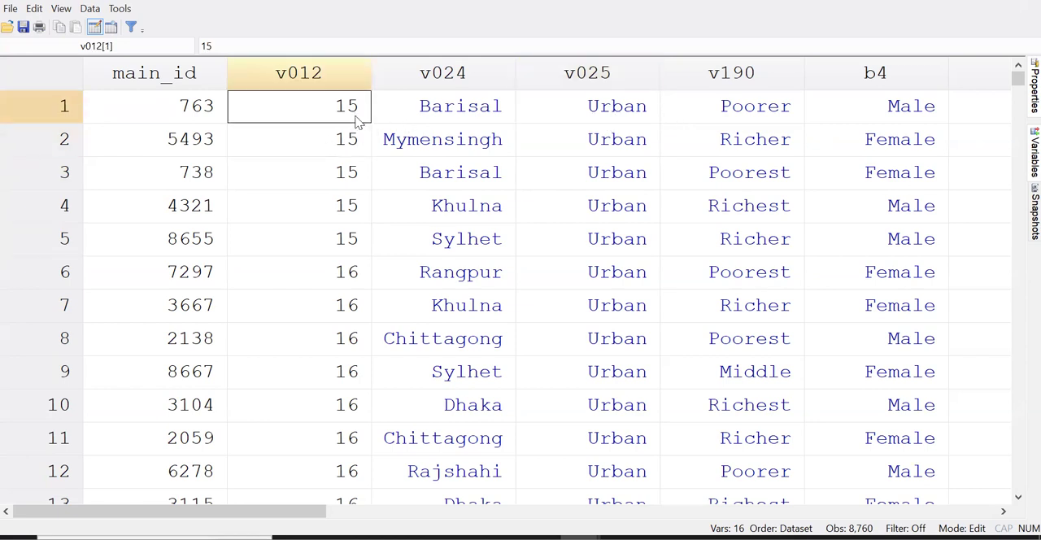
Follow the v012 order through the Urban group and select the row of the last Urban observation
{"action": "scroll", "coordinate": [356, 120], "scroll_direction": "down", "scroll_amount": 20}
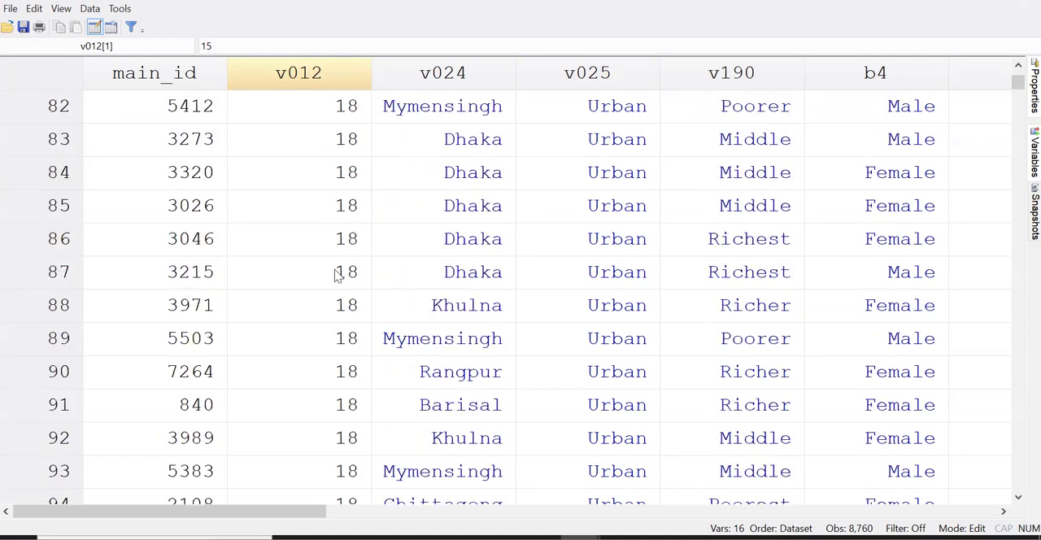
{"action": "scroll", "coordinate": [348, 308], "scroll_direction": "down", "scroll_amount": 7}
{"action": "left_click_drag", "start_coordinate": [1018, 83], "coordinate": [1017, 207]}
{"action": "scroll", "coordinate": [614, 342], "scroll_direction": "down", "scroll_amount": 20}
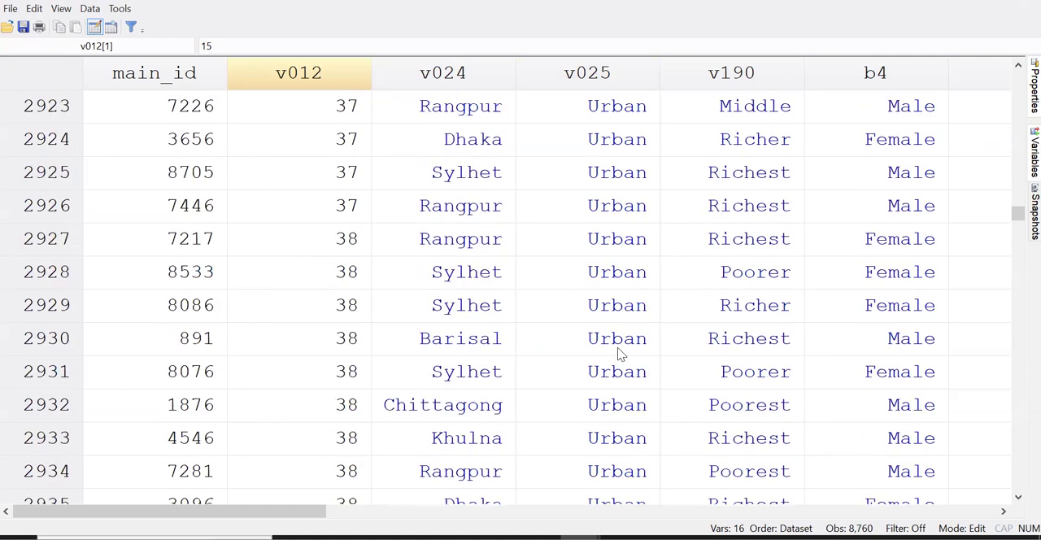
{"action": "scroll", "coordinate": [619, 354], "scroll_direction": "down", "scroll_amount": 20}
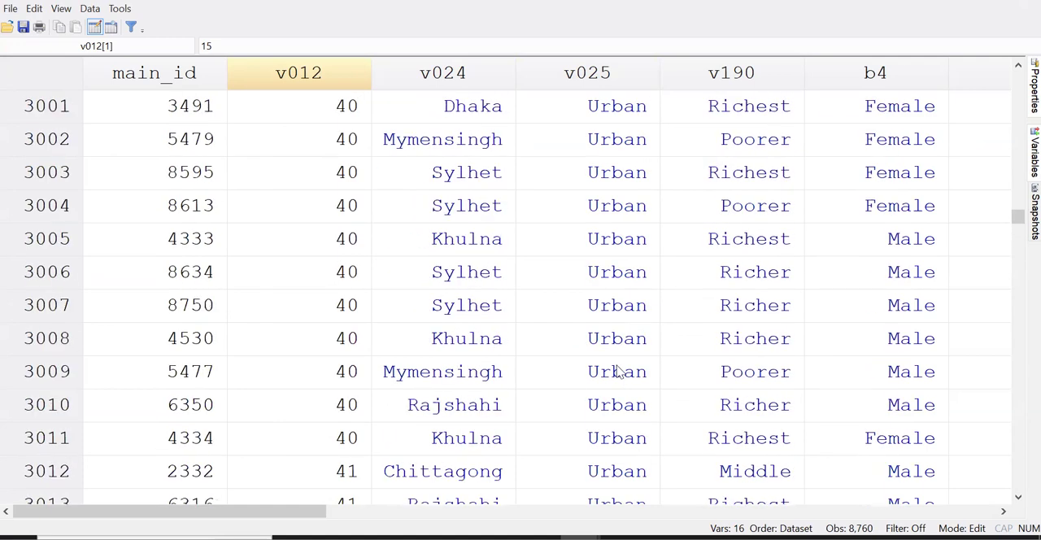
{"action": "scroll", "coordinate": [618, 370], "scroll_direction": "down", "scroll_amount": 8}
{"action": "scroll", "coordinate": [618, 384], "scroll_direction": "down", "scroll_amount": 20}
{"action": "scroll", "coordinate": [619, 387], "scroll_direction": "up", "scroll_amount": 15}
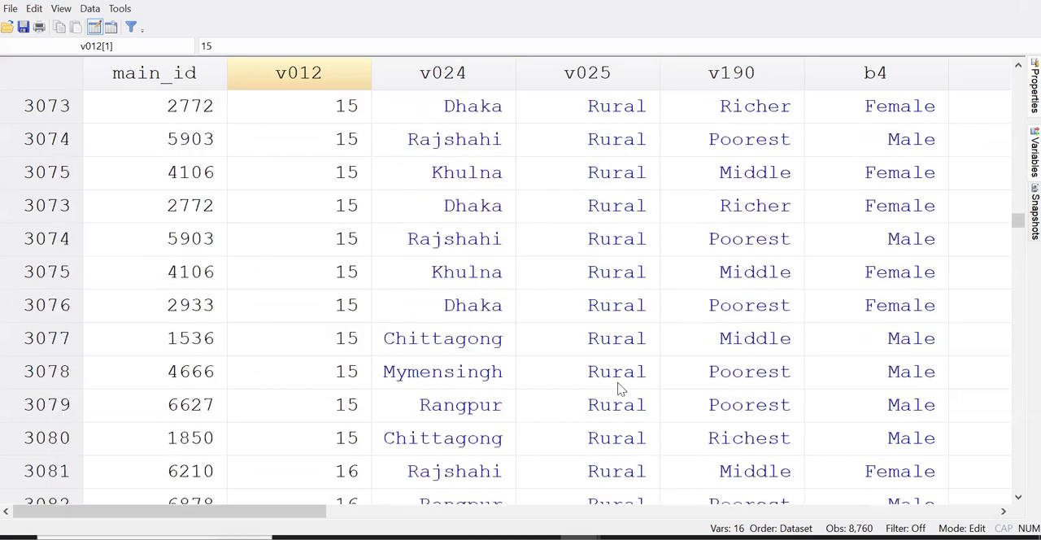
{"action": "left_click", "coordinate": [625, 371]}
{"action": "left_click", "coordinate": [70, 368]}
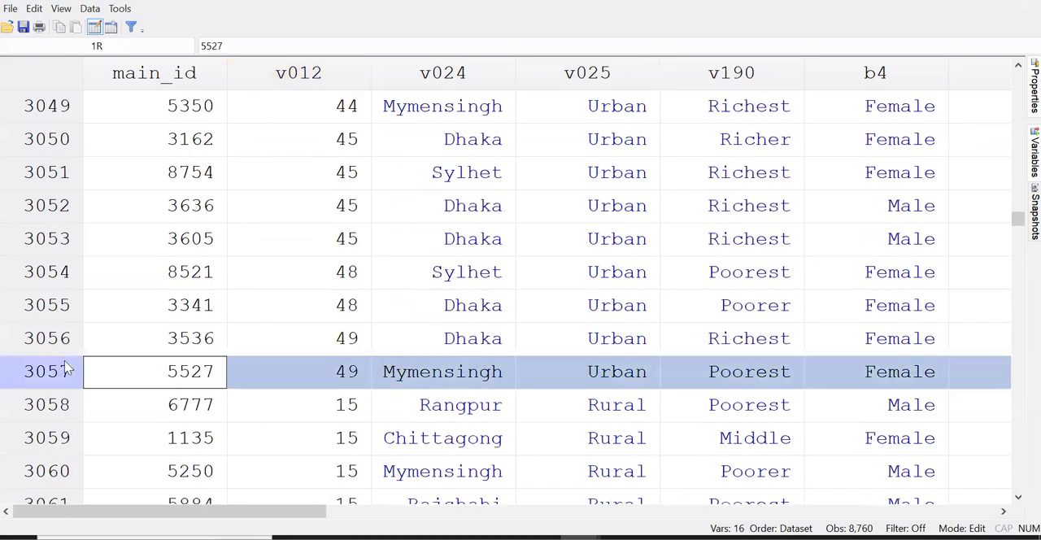
{"action": "scroll", "coordinate": [480, 400], "scroll_direction": "down", "scroll_amount": 1}
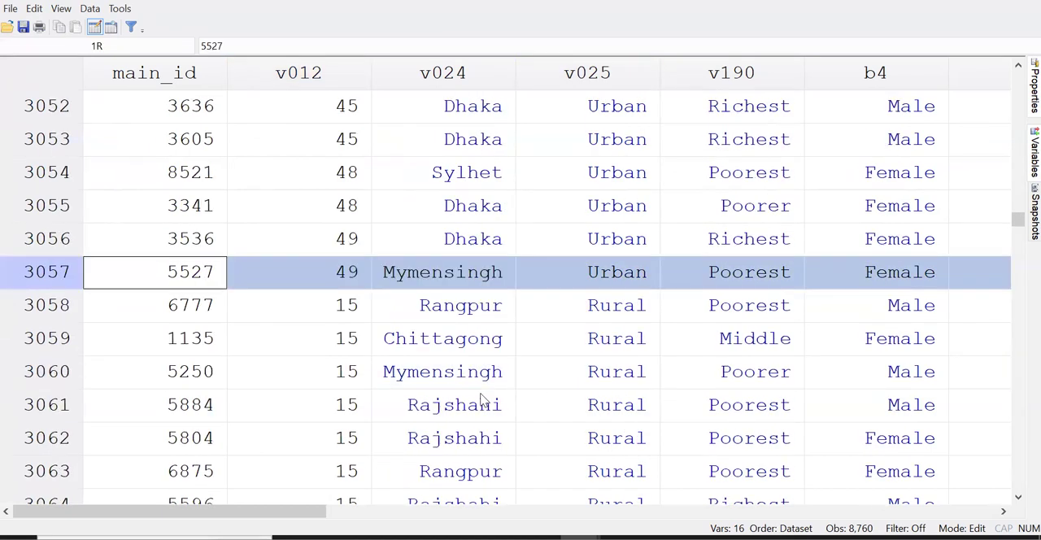
Check the v012 values in the Rural group from its first observation through to the end of the dataset
{"action": "left_click", "coordinate": [617, 314]}
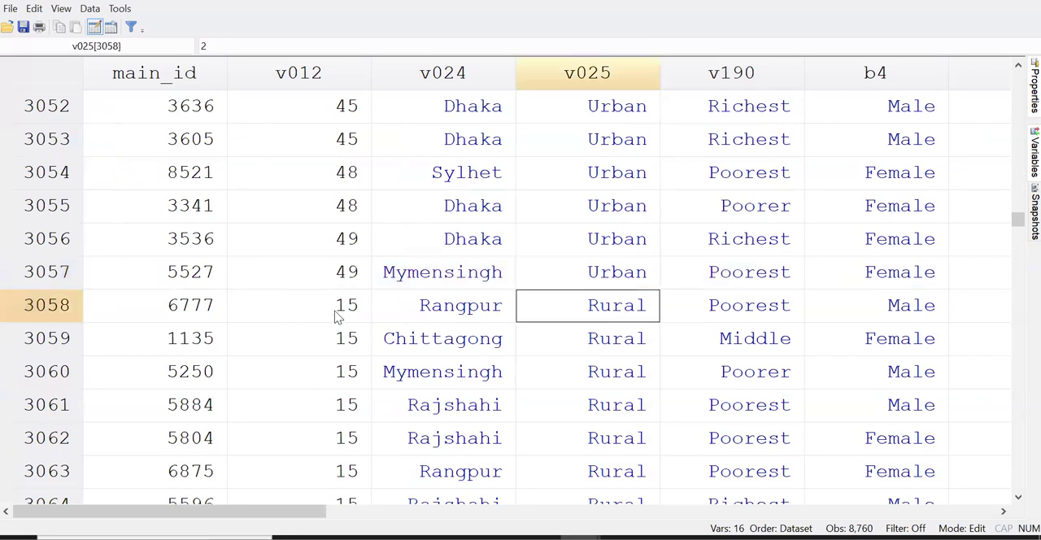
{"action": "left_click", "coordinate": [60, 315]}
{"action": "left_click", "coordinate": [345, 317]}
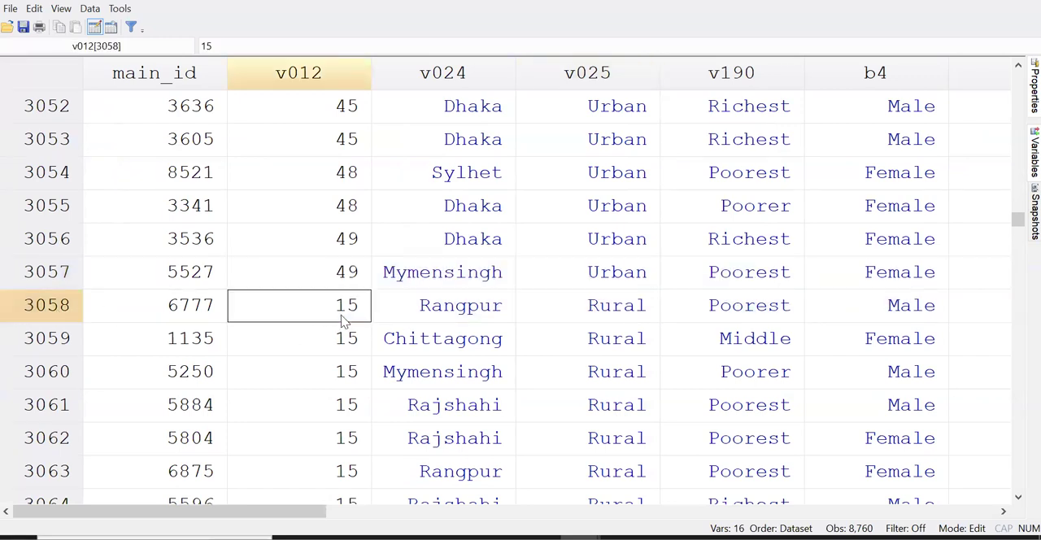
{"action": "scroll", "coordinate": [341, 321], "scroll_direction": "down", "scroll_amount": 7}
{"action": "scroll", "coordinate": [343, 320], "scroll_direction": "down", "scroll_amount": 20}
{"action": "left_click_drag", "start_coordinate": [1018, 221], "coordinate": [1008, 501]}
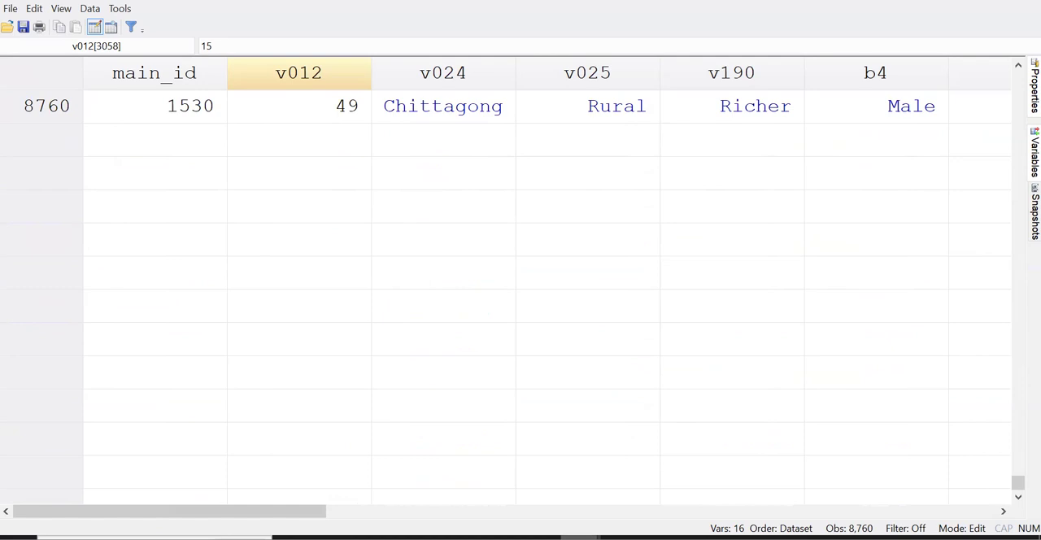
Return to the main window and run drop DV v021 to remove those two variables from the dataset
{"action": "mouse_move", "coordinate": [581, 537]}
{"action": "left_click", "coordinate": [493, 478]}
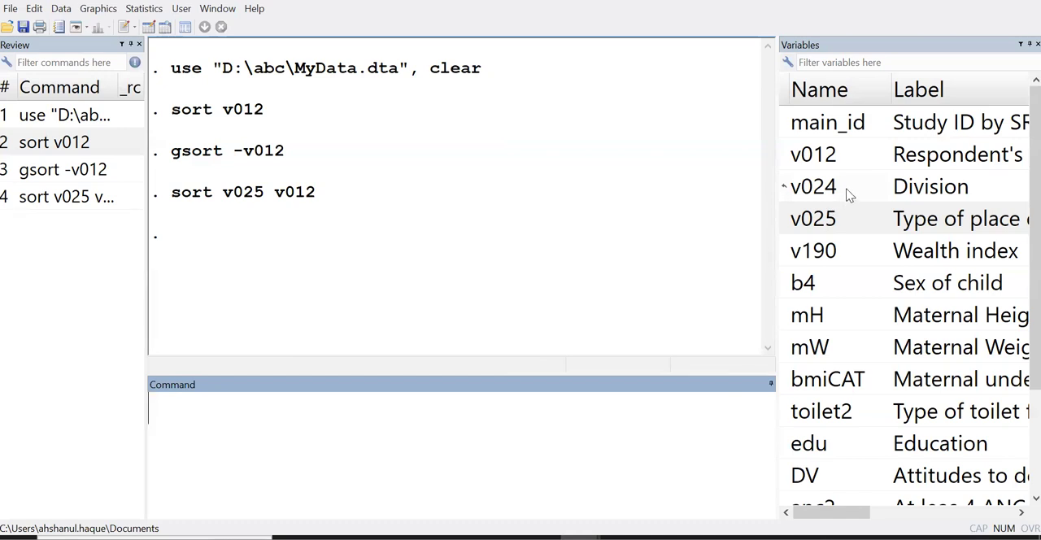
{"action": "scroll", "coordinate": [847, 192], "scroll_direction": "down", "scroll_amount": 2}
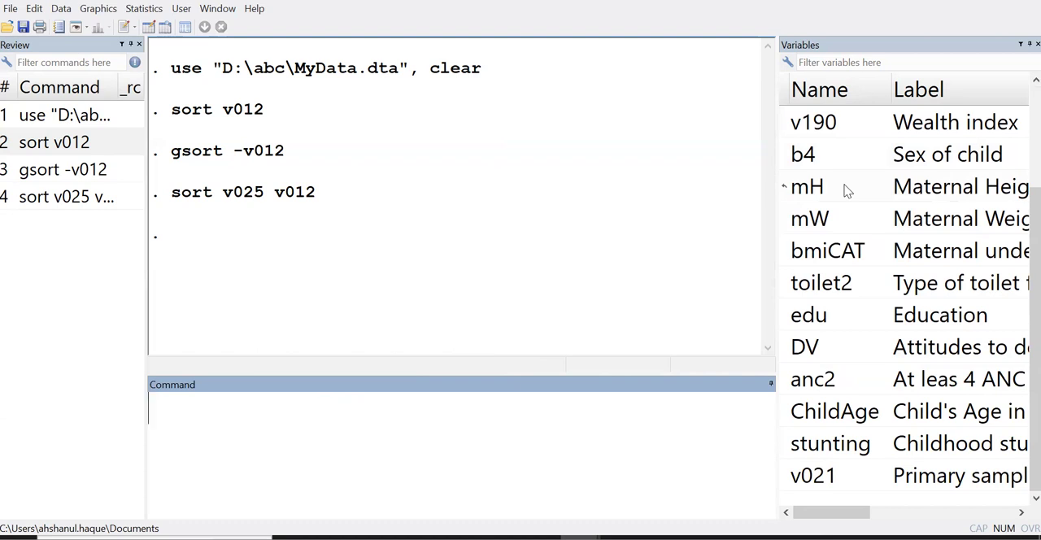
{"action": "left_click", "coordinate": [923, 485]}
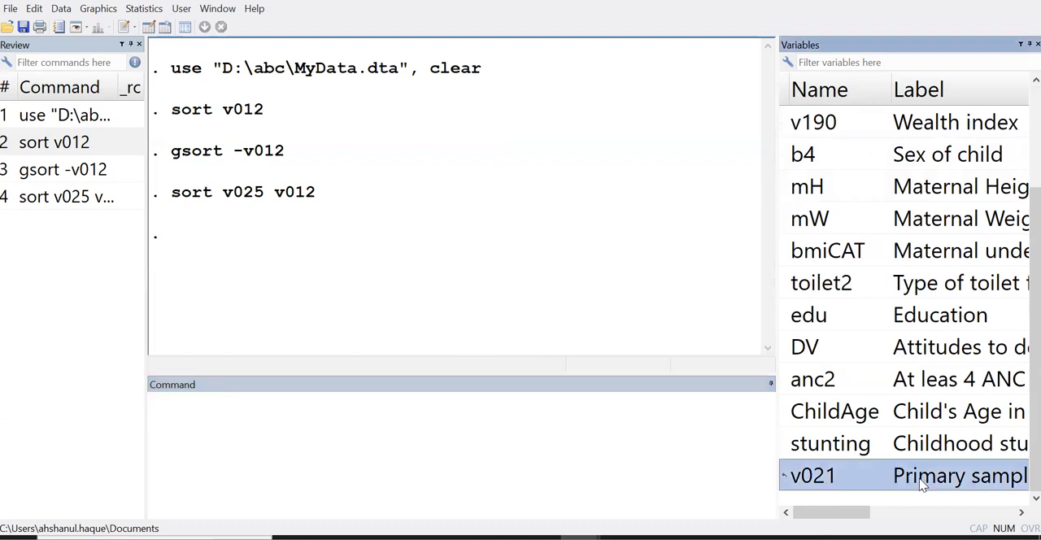
{"action": "left_click", "coordinate": [929, 349]}
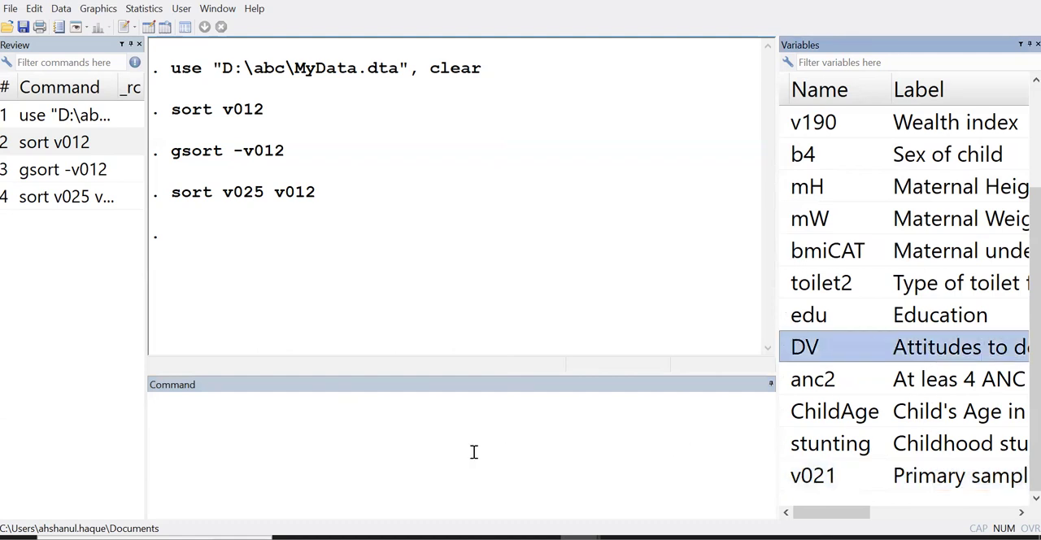
{"action": "left_click", "coordinate": [398, 438]}
{"action": "type", "text": "drop DV"}
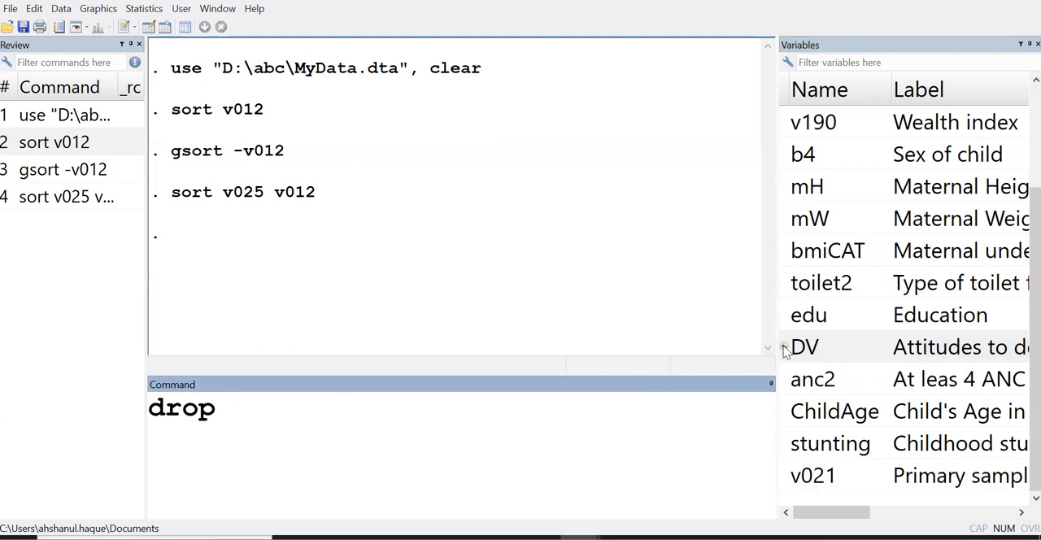
{"action": "left_click", "coordinate": [786, 350]}
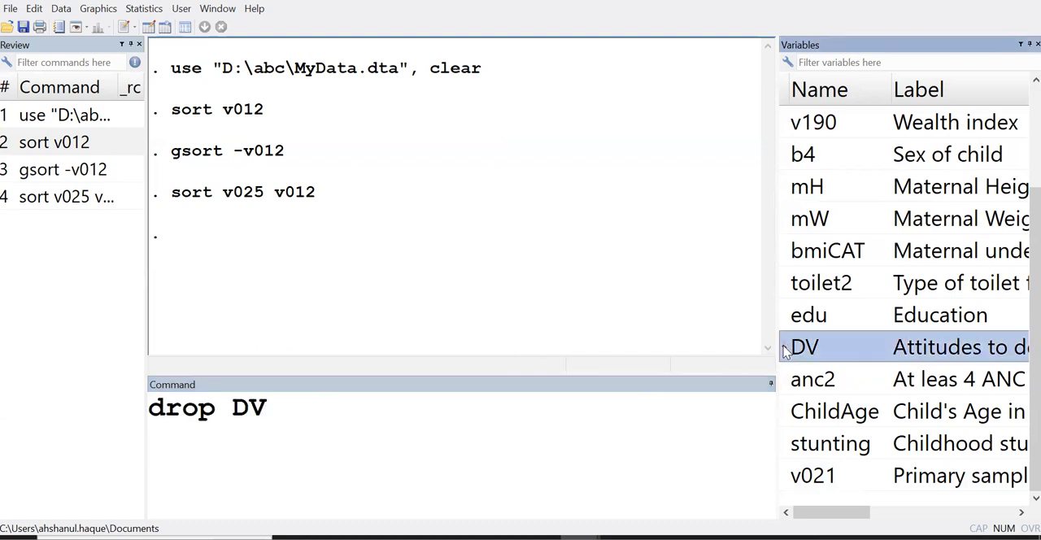
{"action": "left_click", "coordinate": [798, 476]}
{"action": "left_click", "coordinate": [585, 456]}
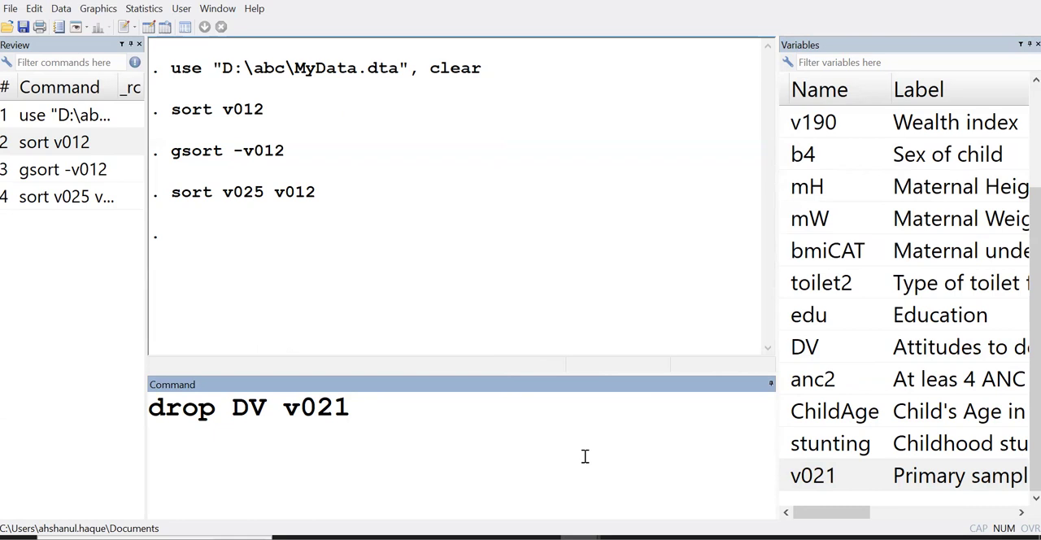
{"action": "key", "text": "Return"}
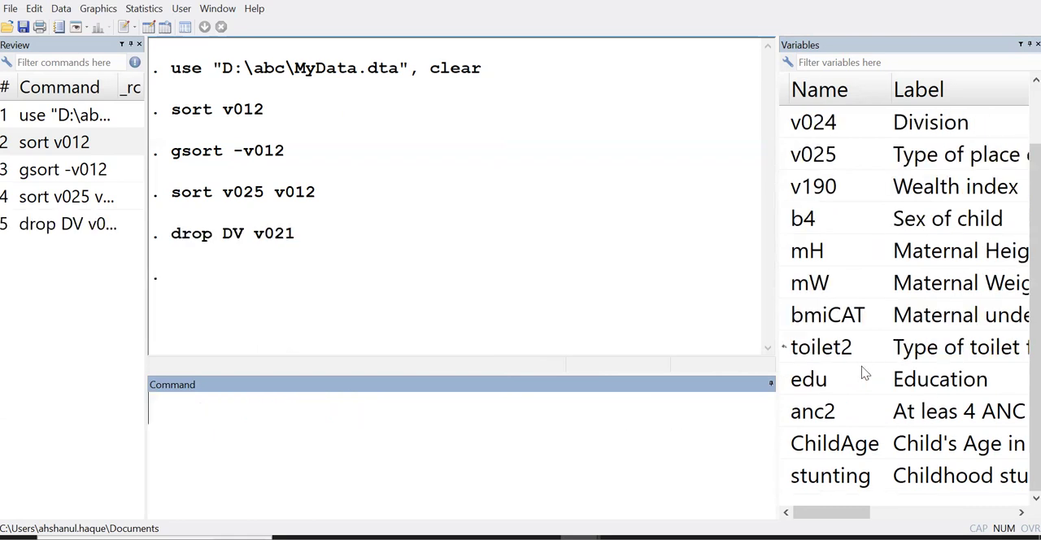
Review the remaining variables and their labels, including bmiCAT, v190, v025, v012, v024 and edu
{"action": "scroll", "coordinate": [850, 480], "scroll_direction": "up", "scroll_amount": 1}
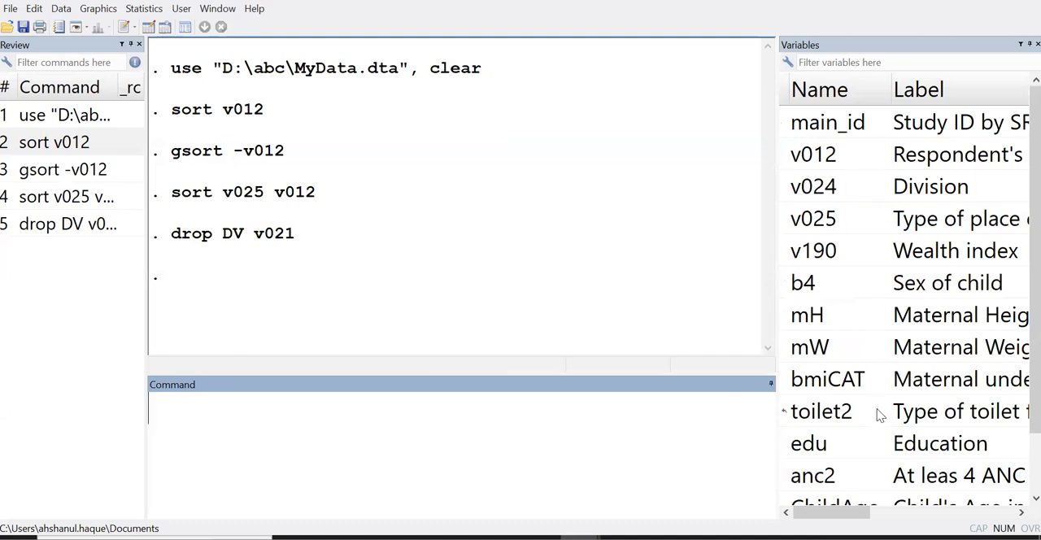
{"action": "scroll", "coordinate": [880, 417], "scroll_direction": "down", "scroll_amount": 1}
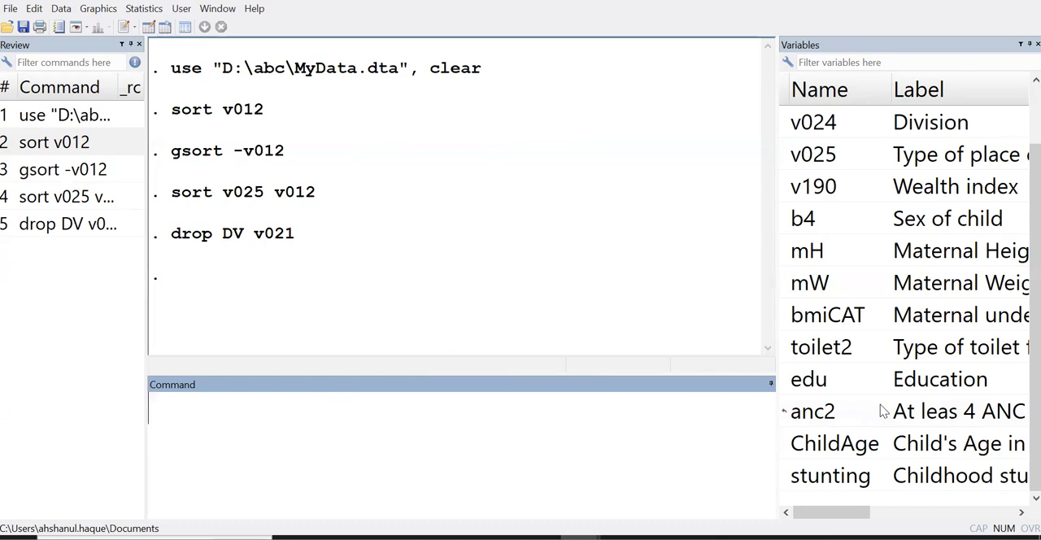
{"action": "scroll", "coordinate": [911, 322], "scroll_direction": "up", "scroll_amount": 1}
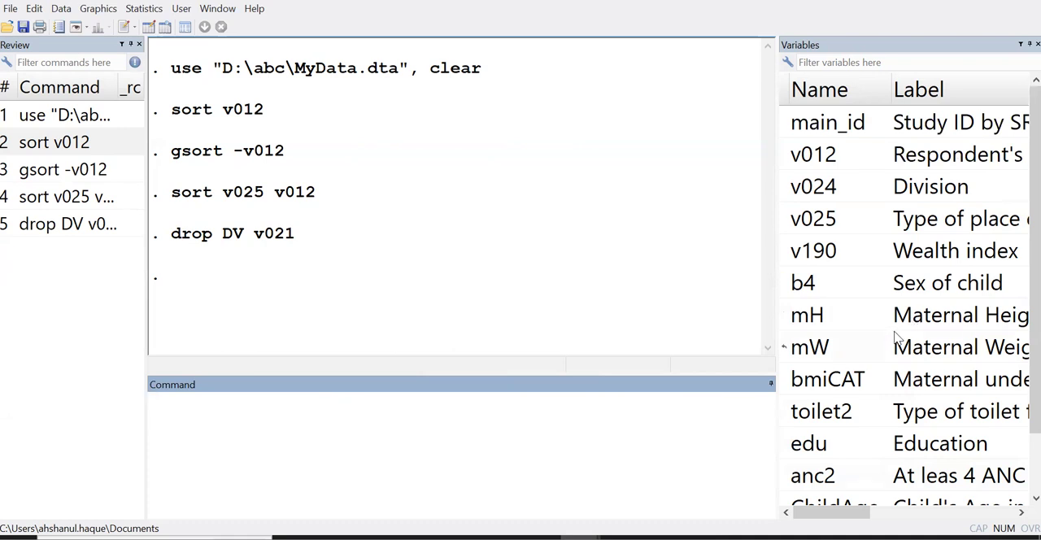
{"action": "scroll", "coordinate": [918, 314], "scroll_direction": "down", "scroll_amount": 1}
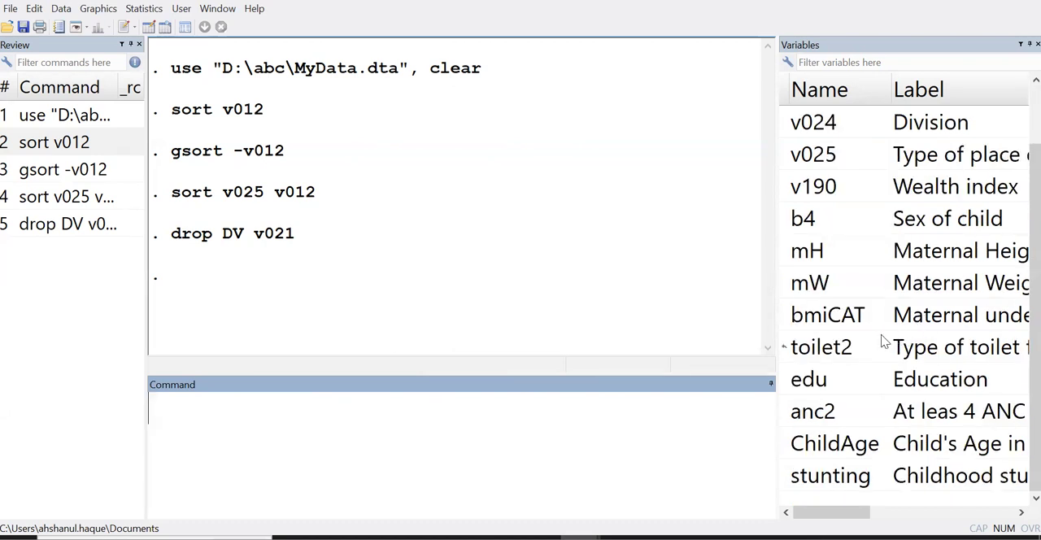
{"action": "left_click", "coordinate": [934, 324]}
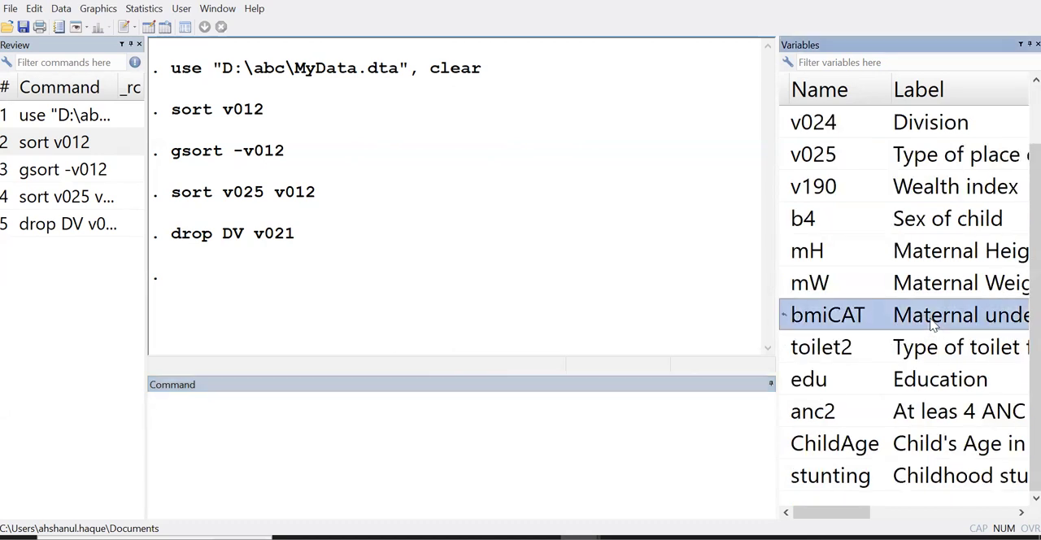
{"action": "scroll", "coordinate": [933, 323], "scroll_direction": "up", "scroll_amount": 1}
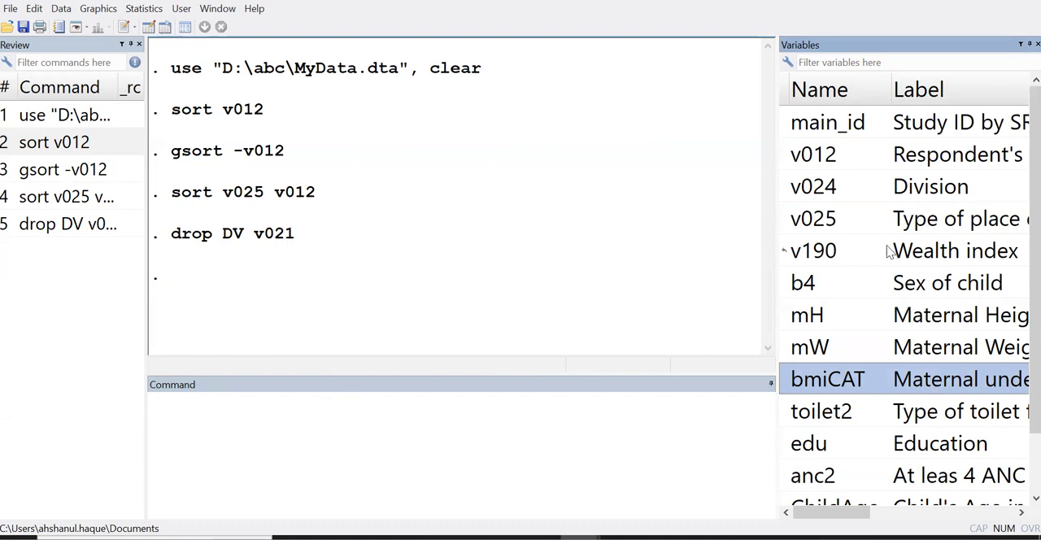
{"action": "left_click", "coordinate": [932, 262]}
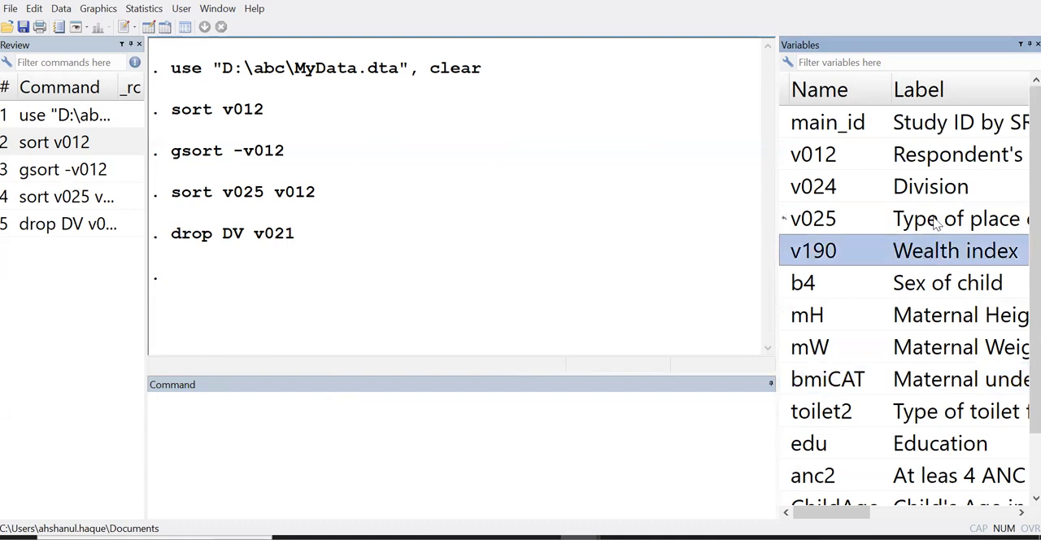
{"action": "left_click", "coordinate": [937, 224]}
{"action": "left_click", "coordinate": [923, 156]}
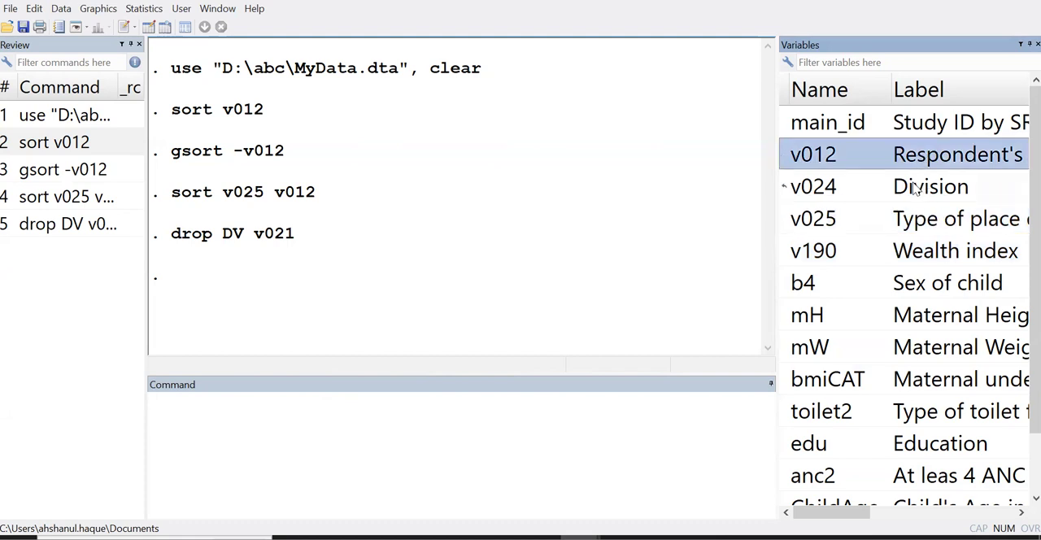
{"action": "left_click", "coordinate": [915, 188]}
{"action": "left_click", "coordinate": [940, 455]}
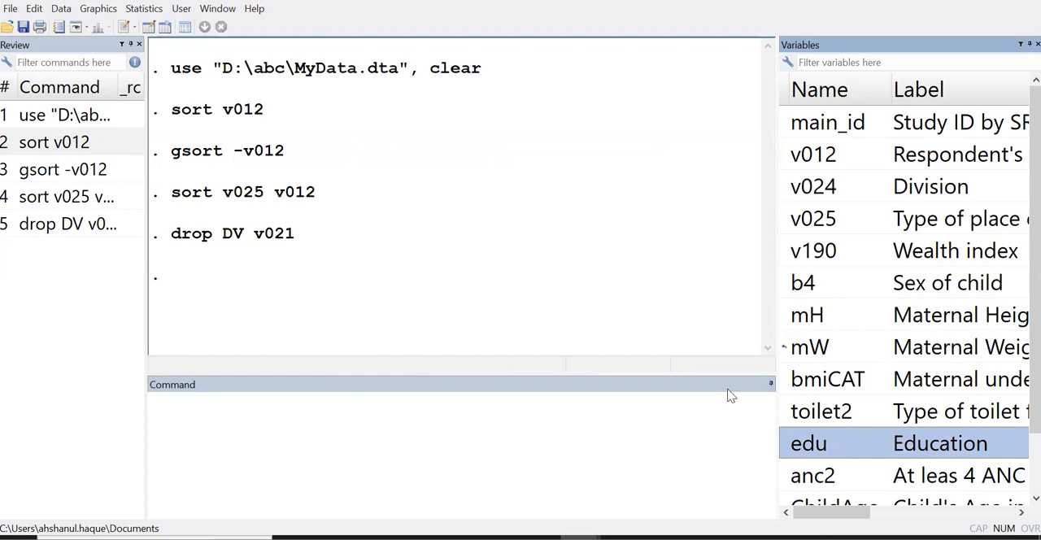
{"action": "left_click", "coordinate": [540, 432]}
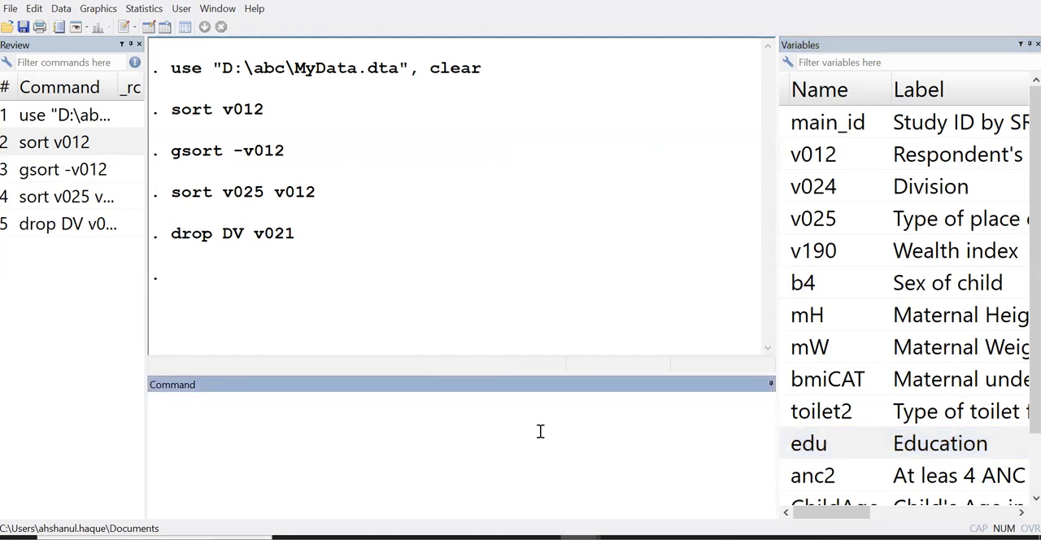
Run keep main_id bmiCAT v190 v012 v024 v025 edu to retain only those variables in the dataset
{"action": "type", "text": "keep"}
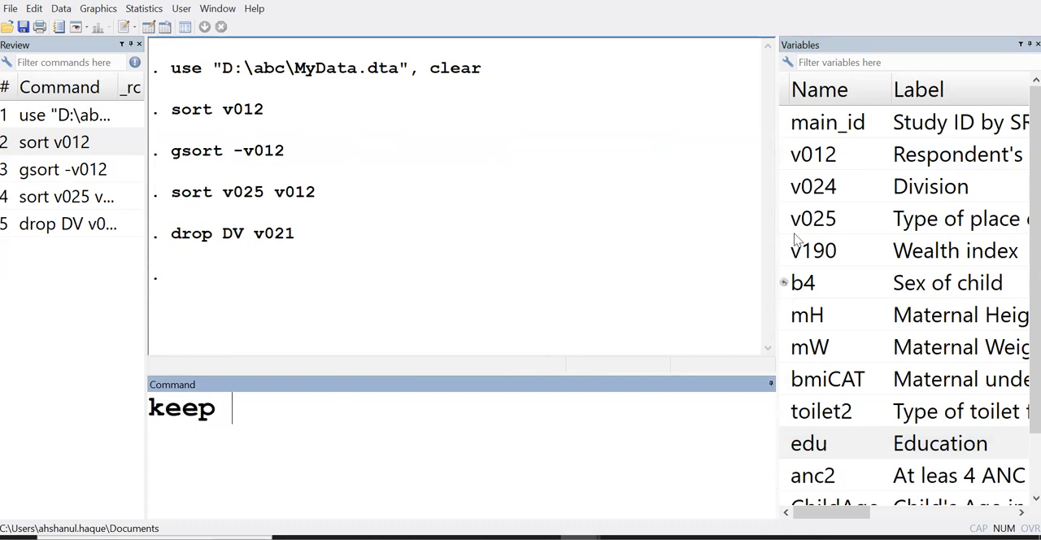
{"action": "double_click", "coordinate": [786, 123]}
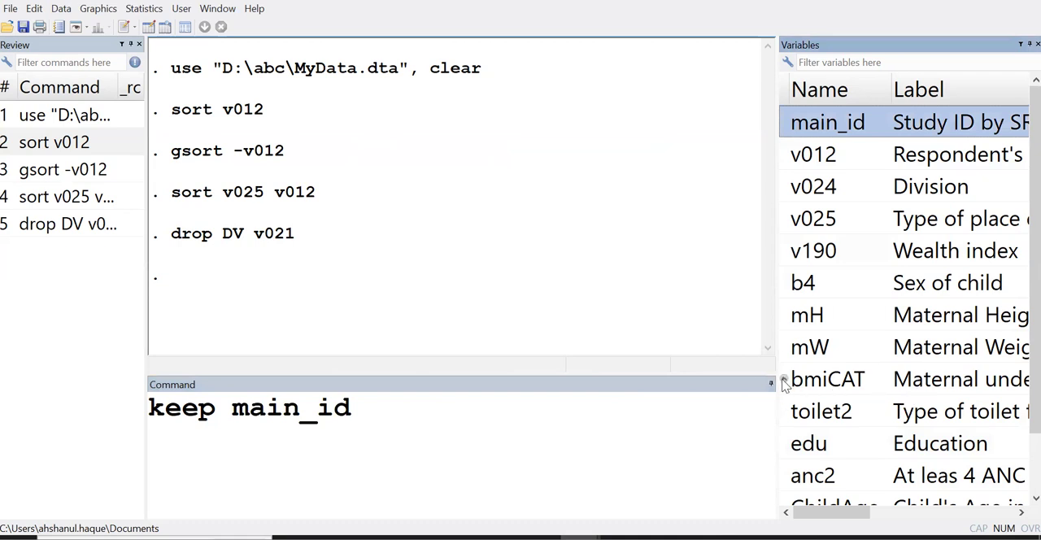
{"action": "double_click", "coordinate": [784, 381]}
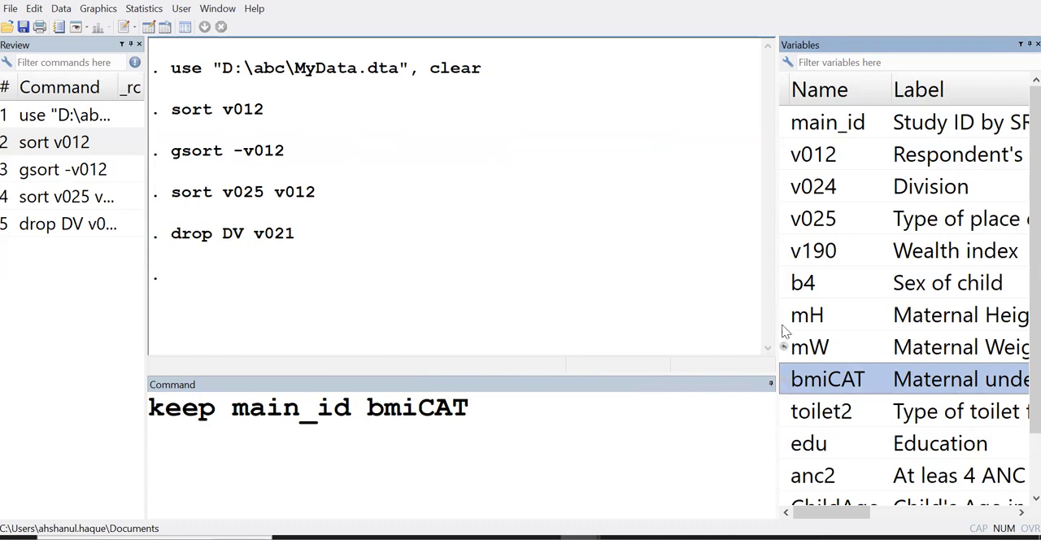
{"action": "double_click", "coordinate": [787, 254]}
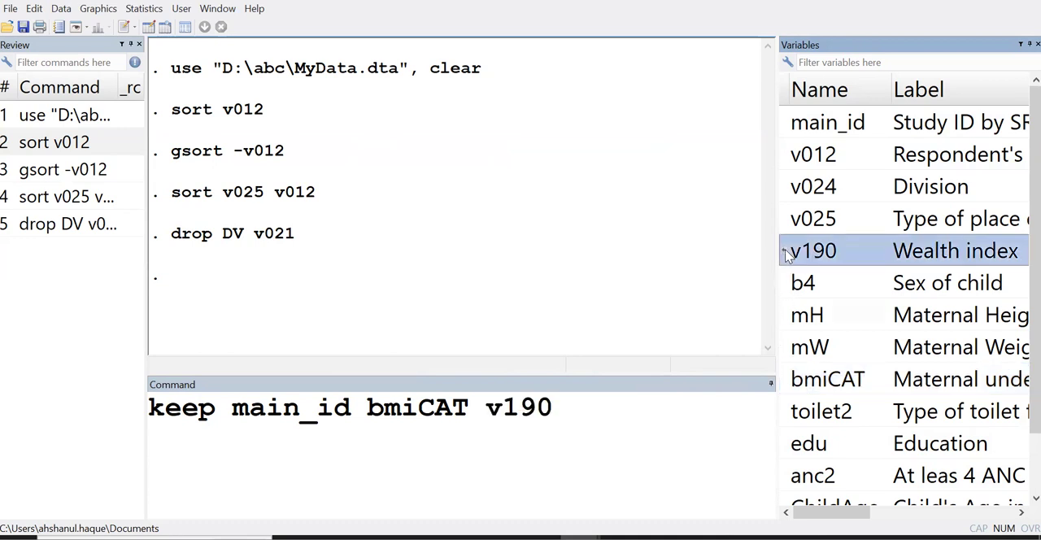
{"action": "double_click", "coordinate": [786, 156]}
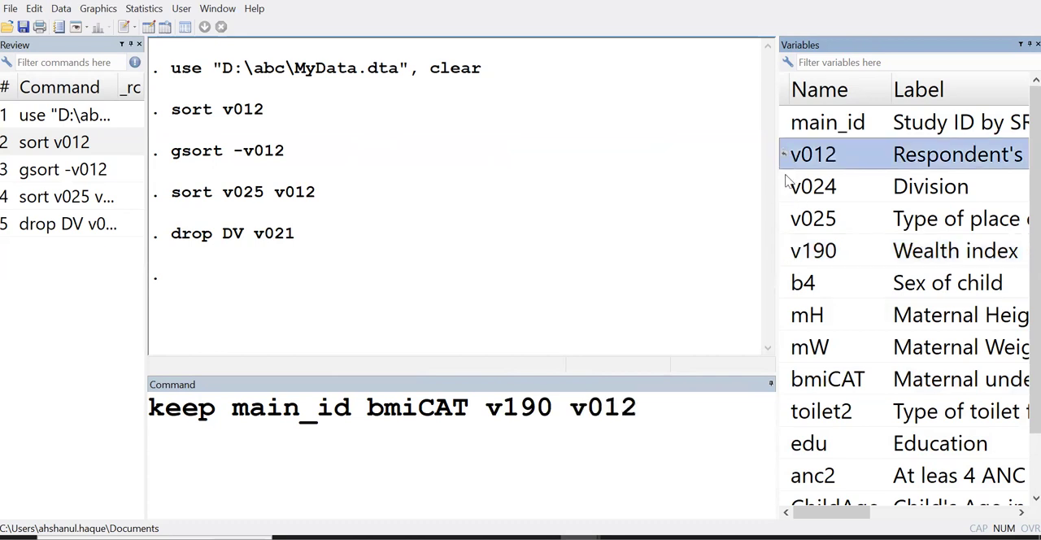
{"action": "double_click", "coordinate": [785, 187]}
{"action": "double_click", "coordinate": [787, 219]}
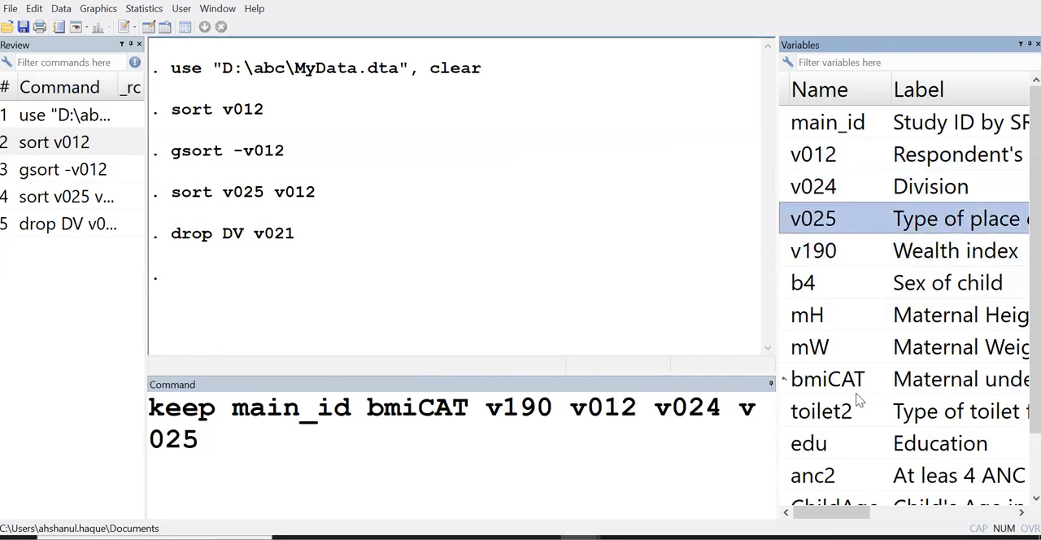
{"action": "double_click", "coordinate": [789, 447]}
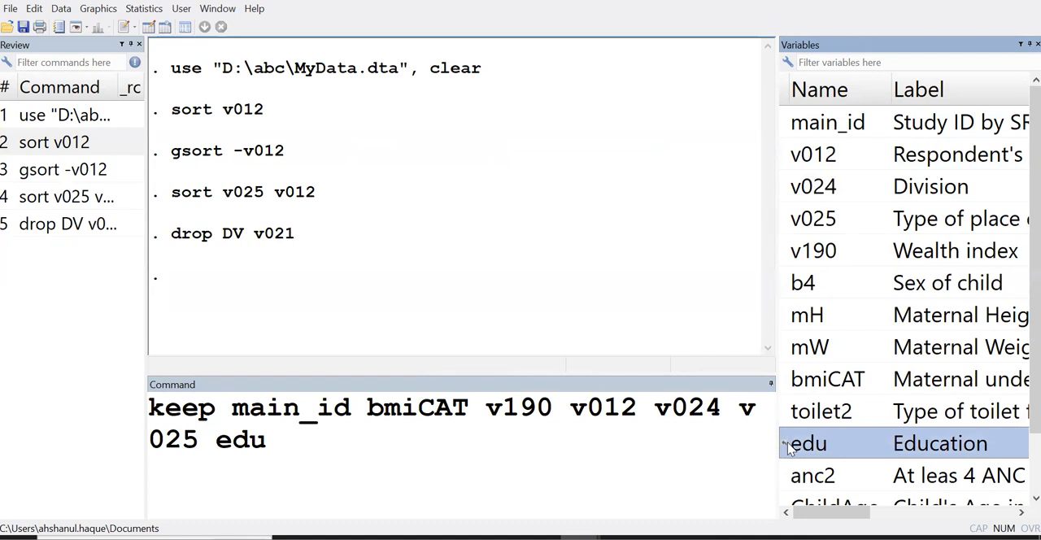
{"action": "left_click", "coordinate": [377, 456]}
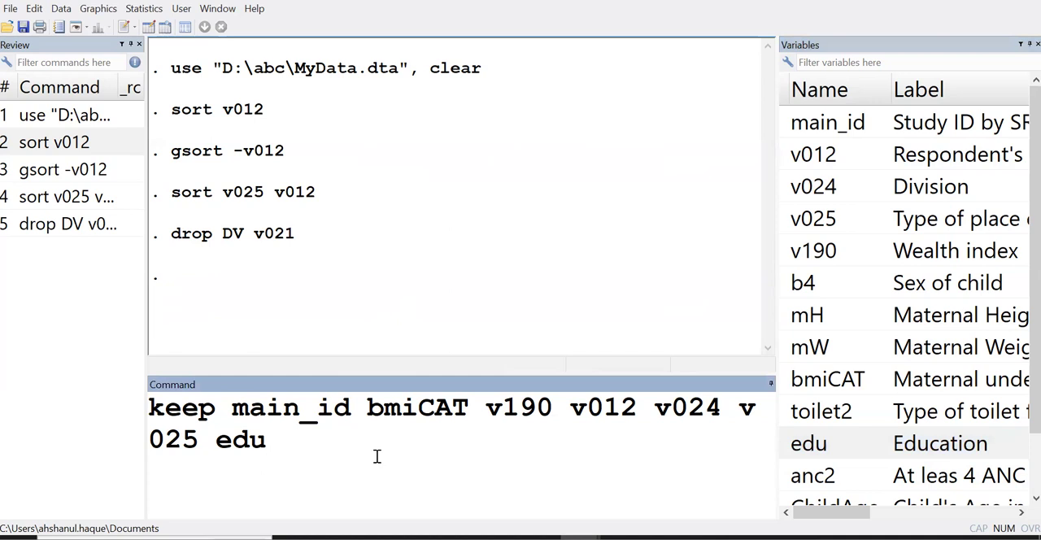
{"action": "key", "text": "Return"}
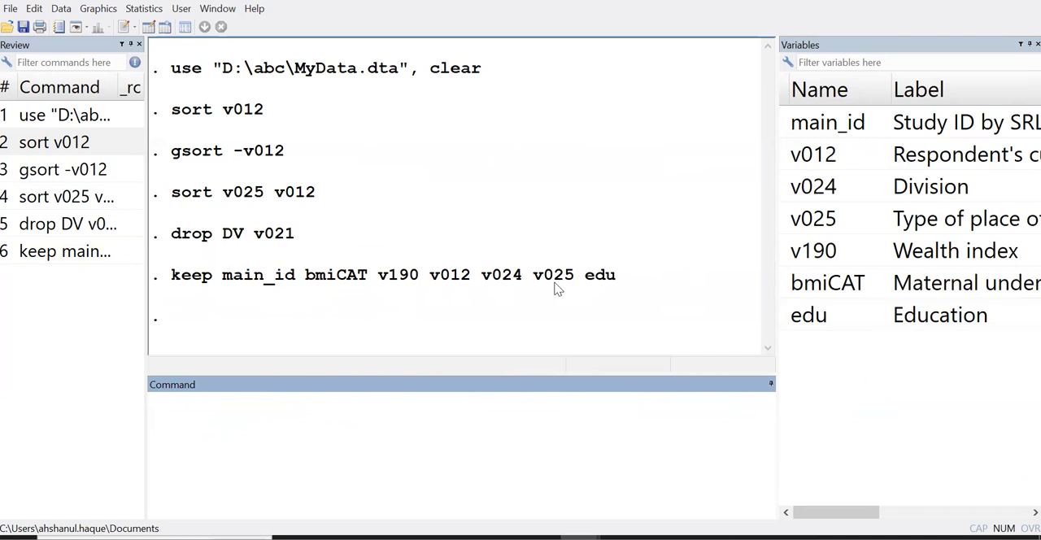
Cut all six commands, from use through keep, out of the command history
{"action": "left_click", "coordinate": [52, 120]}
{"action": "left_click", "coordinate": [78, 253], "text": "shift"}
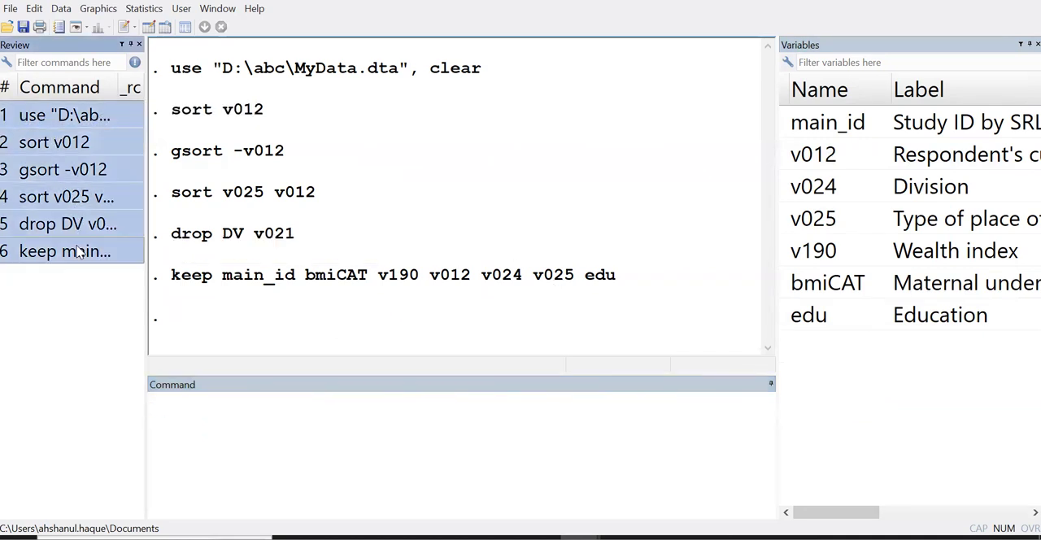
{"action": "key", "text": "Delete"}
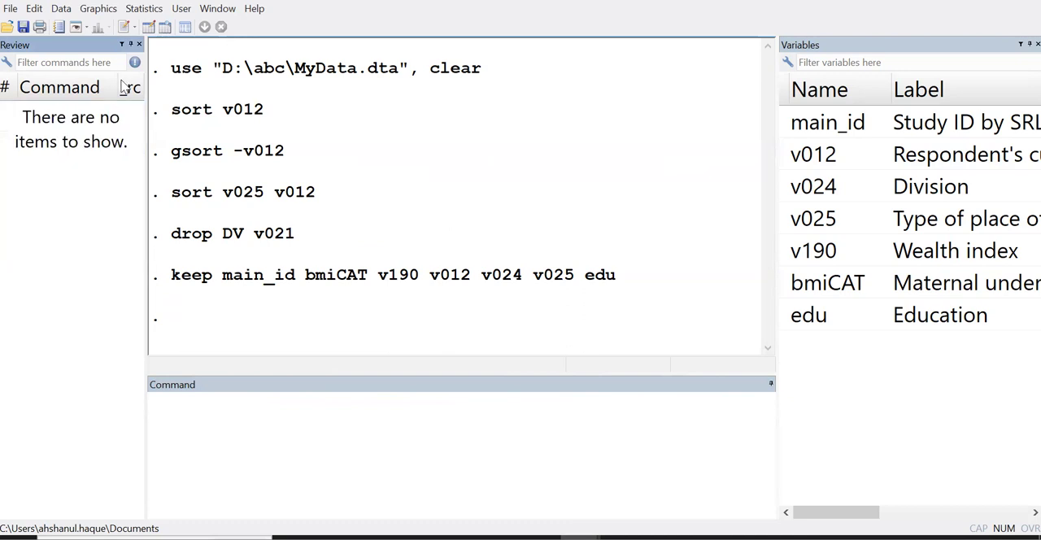
{"action": "left_click", "coordinate": [124, 27]}
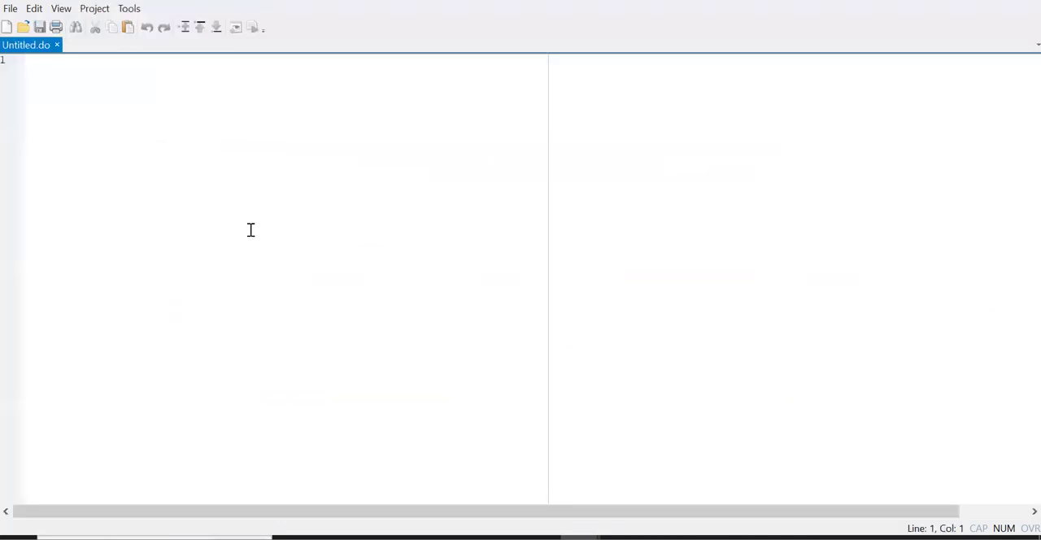
{"action": "key", "text": "Return"}
{"action": "key", "text": "Return"}
{"action": "type", "text": "use \"D:\\abc\\MyData.dta\", clear sort v012 gsort -v012 sort v025 v012 drop DV v021 keep main_id bmiCAT v190 v012 v024 v025 edu"}
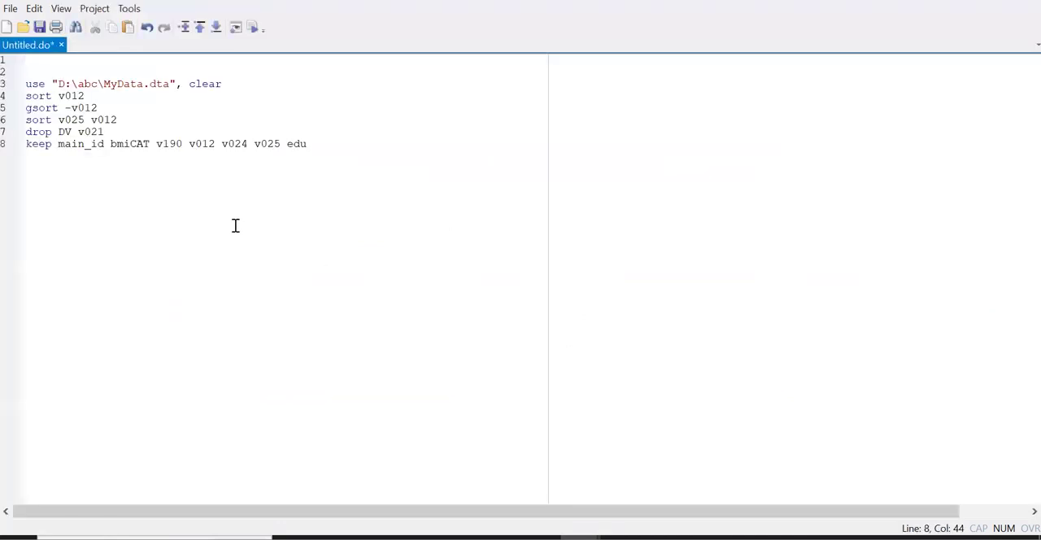
{"action": "scroll", "coordinate": [235, 225], "scroll_direction": "up", "scroll_amount": 10}
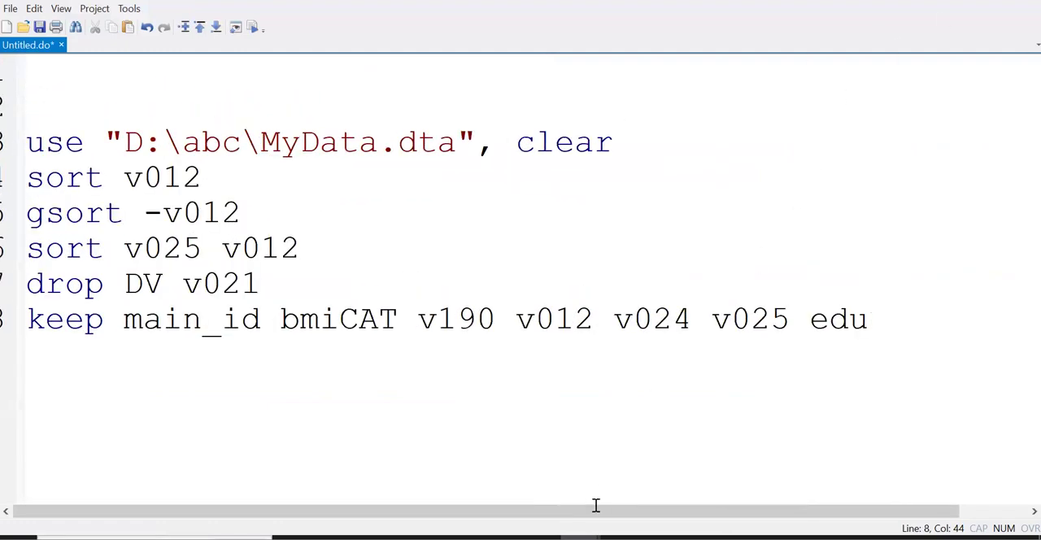
{"action": "mouse_move", "coordinate": [580, 533]}
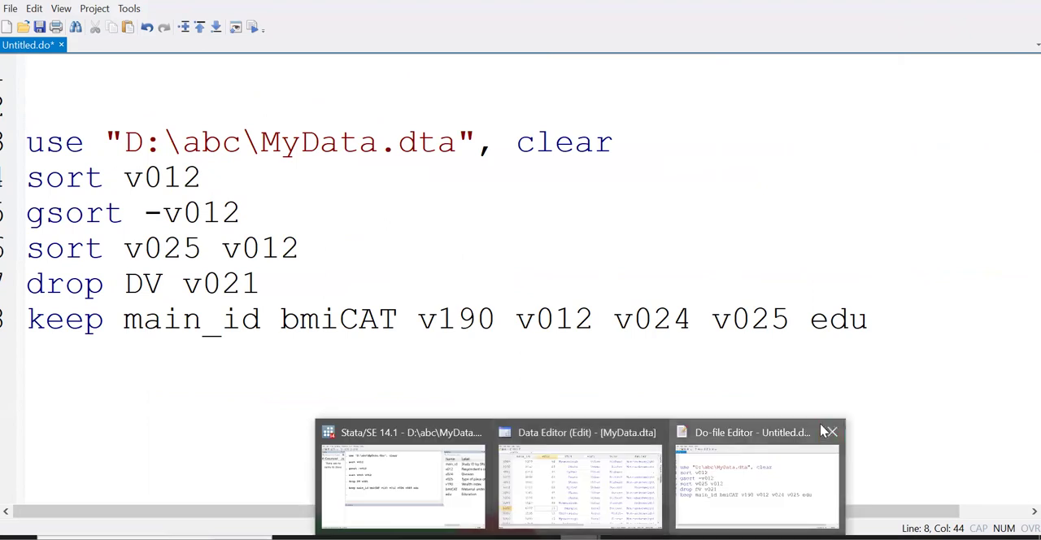
{"action": "left_click", "coordinate": [829, 428]}
{"action": "left_click", "coordinate": [560, 310]}
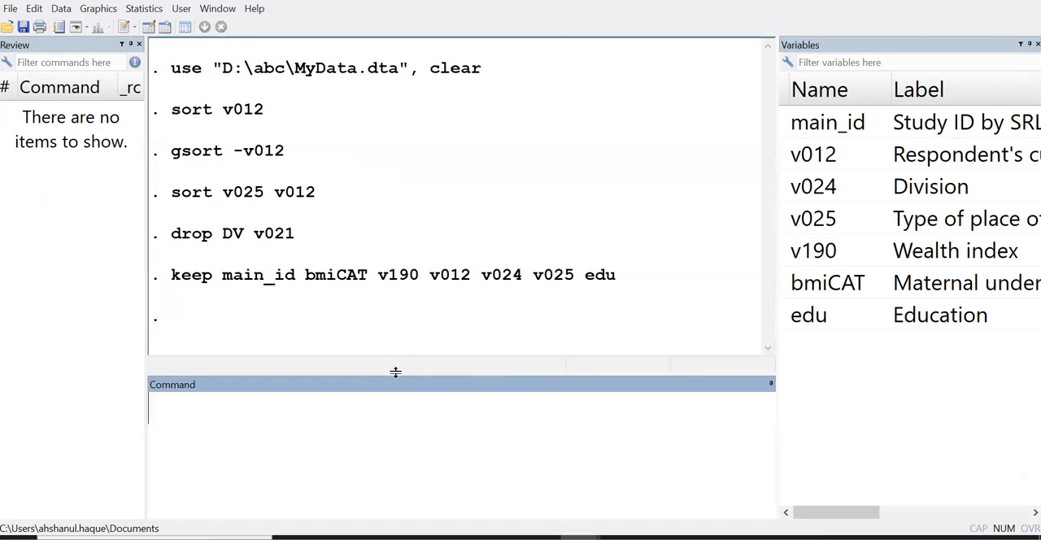
Open a new do-file and paste the cut commands below an empty first line, with enlarged text
{"action": "left_click", "coordinate": [124, 28]}
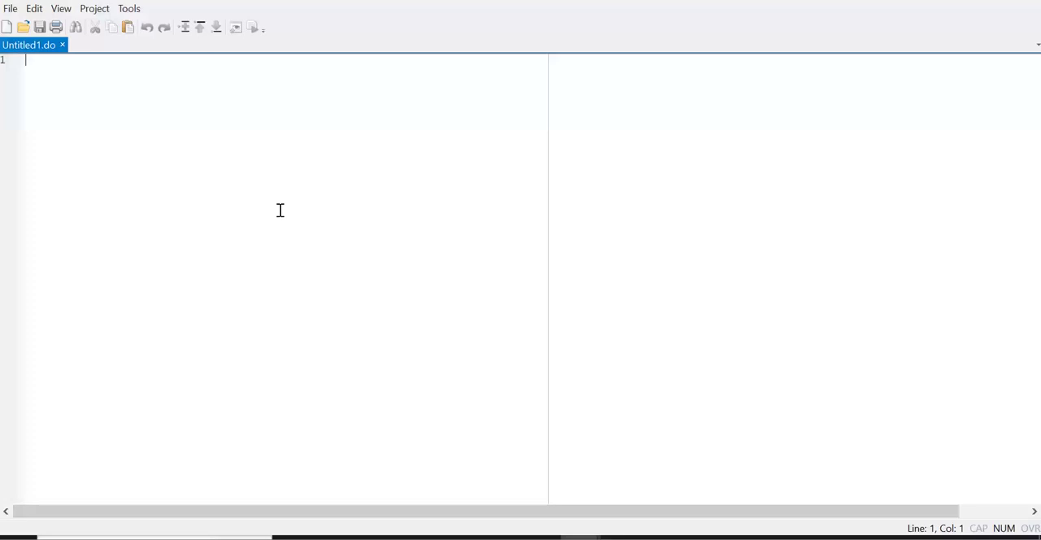
{"action": "key", "text": "Return"}
{"action": "type", "text": "use \"D:\\abc\\MyData.dta\", clear sort v012 gsort -v012 sort v025 v012 drop DV v021 keep main_id bmiCAT v190 v012 v024 v025 edu"}
{"action": "scroll", "coordinate": [280, 211], "scroll_direction": "up", "scroll_amount": 5}
Save the do-file as DO_Dat in the abc folder on drive D
{"action": "left_click", "coordinate": [39, 28]}
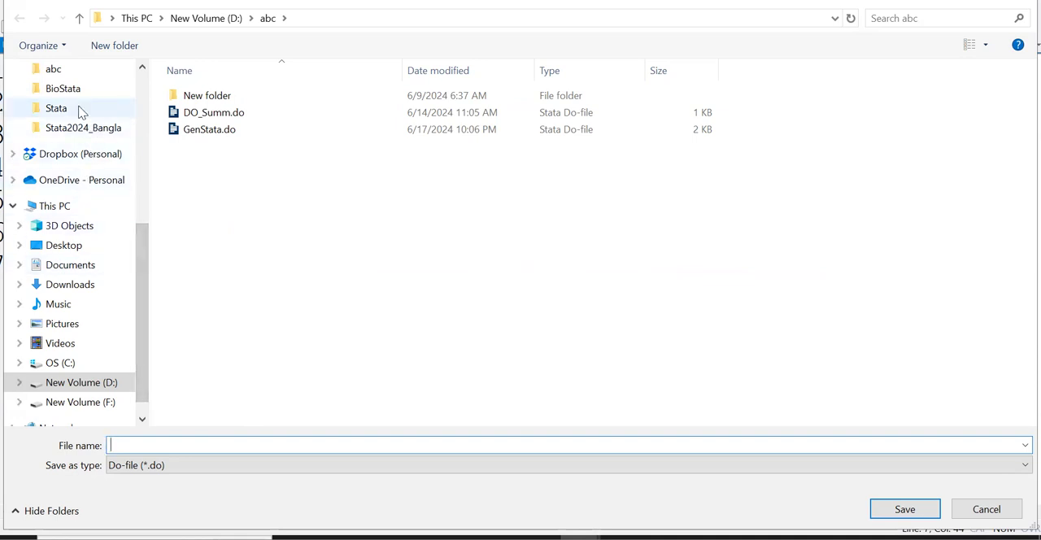
{"action": "scroll", "coordinate": [77, 139], "scroll_direction": "up", "scroll_amount": 1}
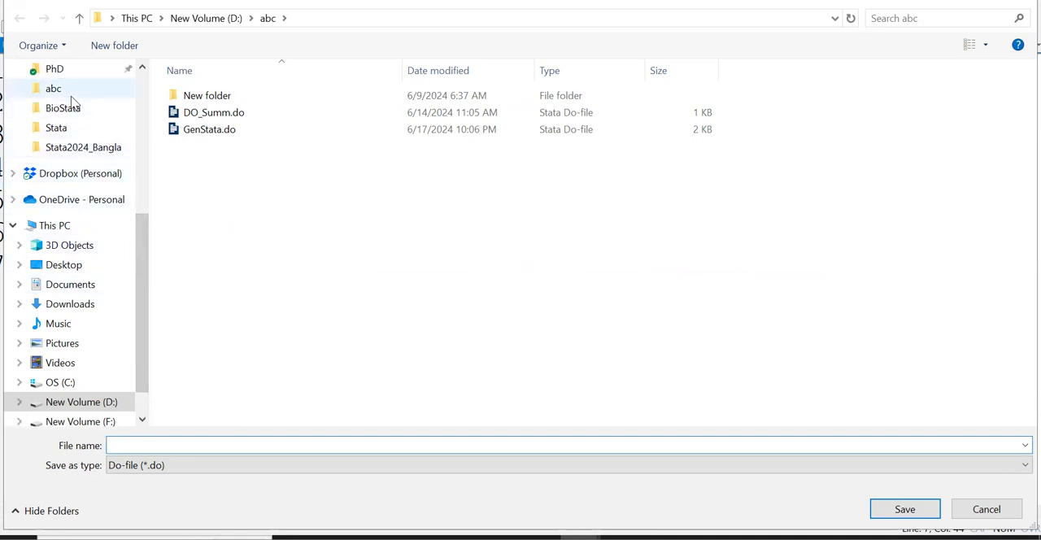
{"action": "left_click", "coordinate": [65, 174]}
{"action": "scroll", "coordinate": [272, 349], "scroll_direction": "down", "scroll_amount": 11}
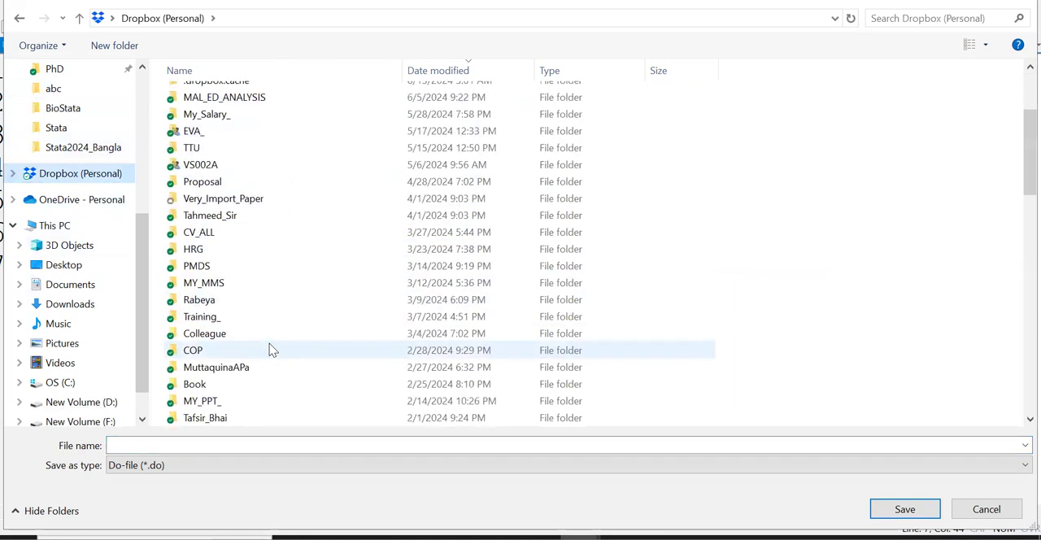
{"action": "left_click", "coordinate": [70, 129]}
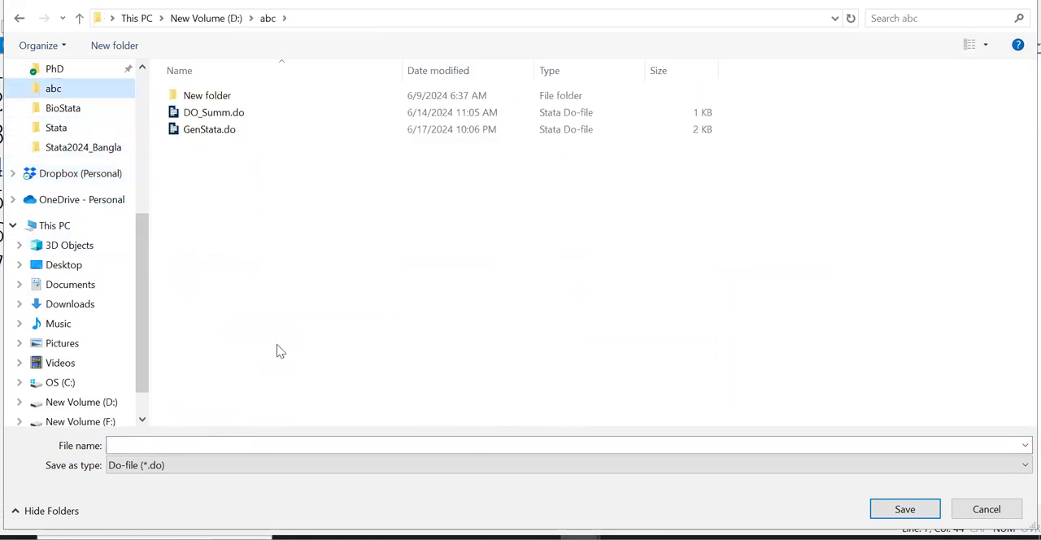
{"action": "left_click", "coordinate": [204, 441]}
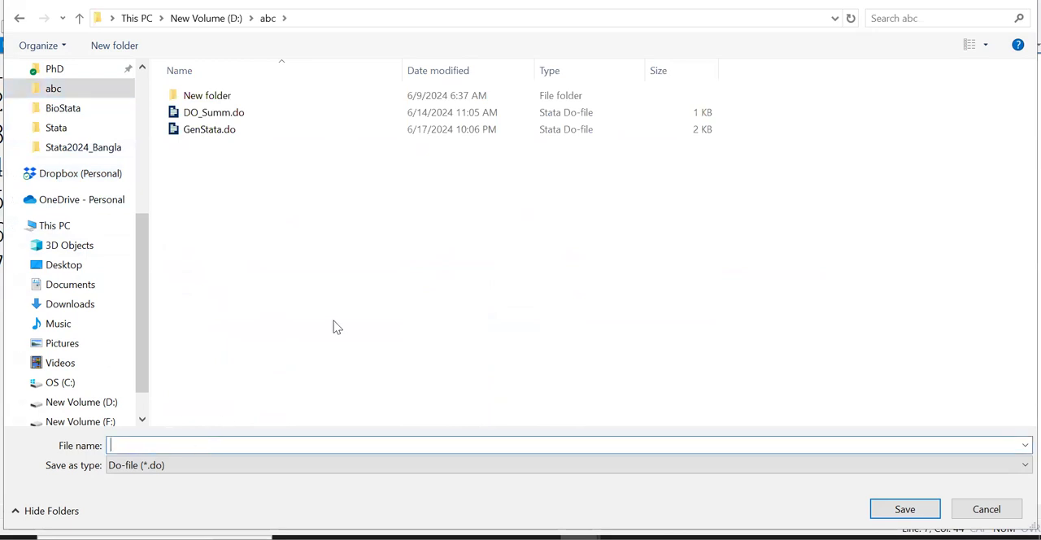
{"action": "type", "text": "DO_"}
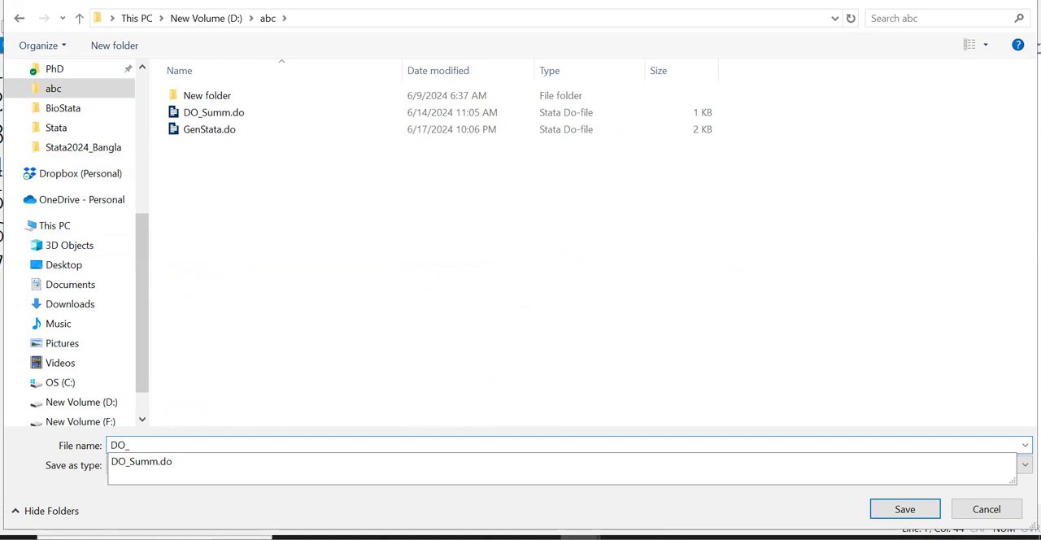
{"action": "type", "text": "Dat"}
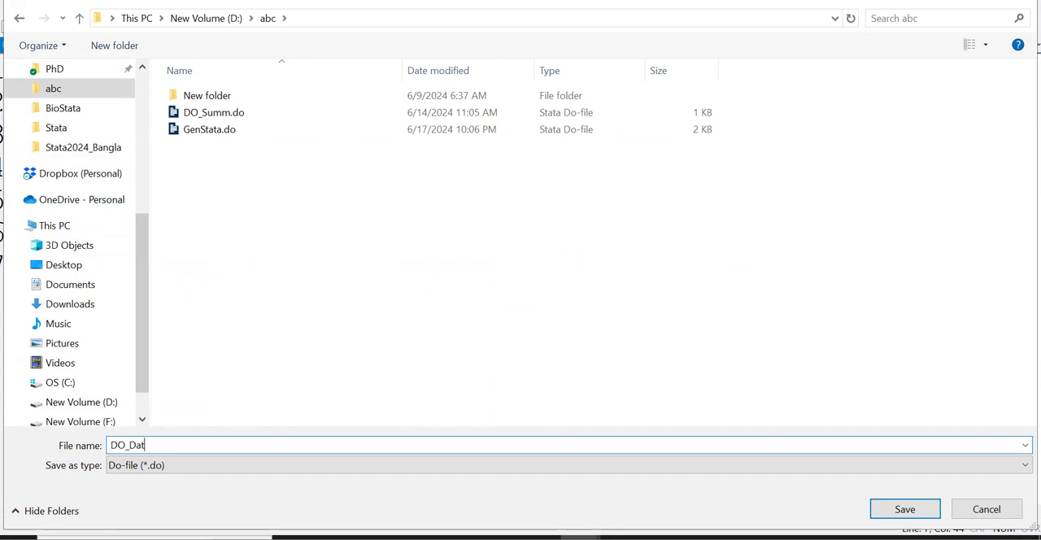
{"action": "key", "text": "Return"}
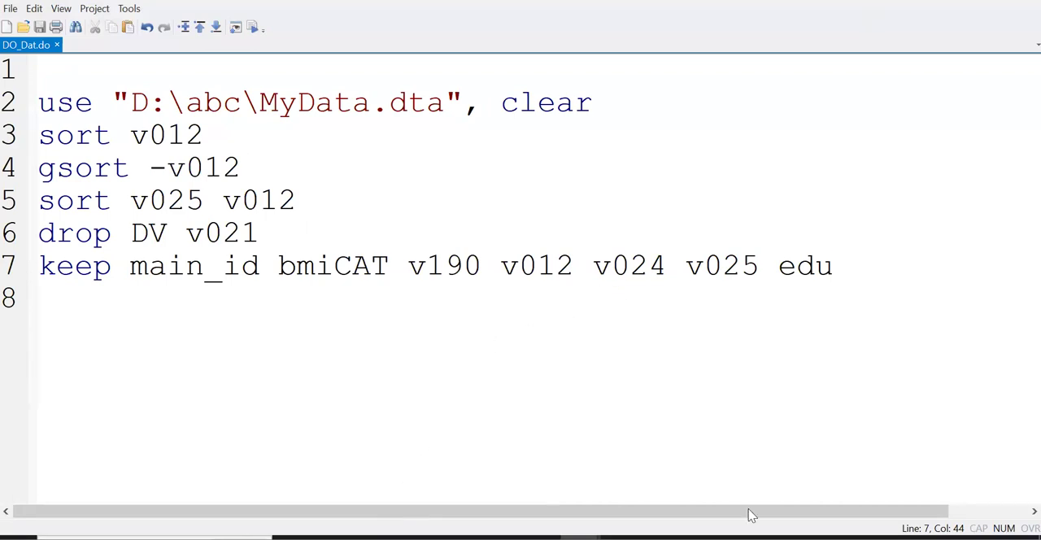
Return to the main Stata window and run order main_id bmiCAT v190 v012 edu v024 v025 to rearrange the variables
{"action": "key", "text": "alt+Tab"}
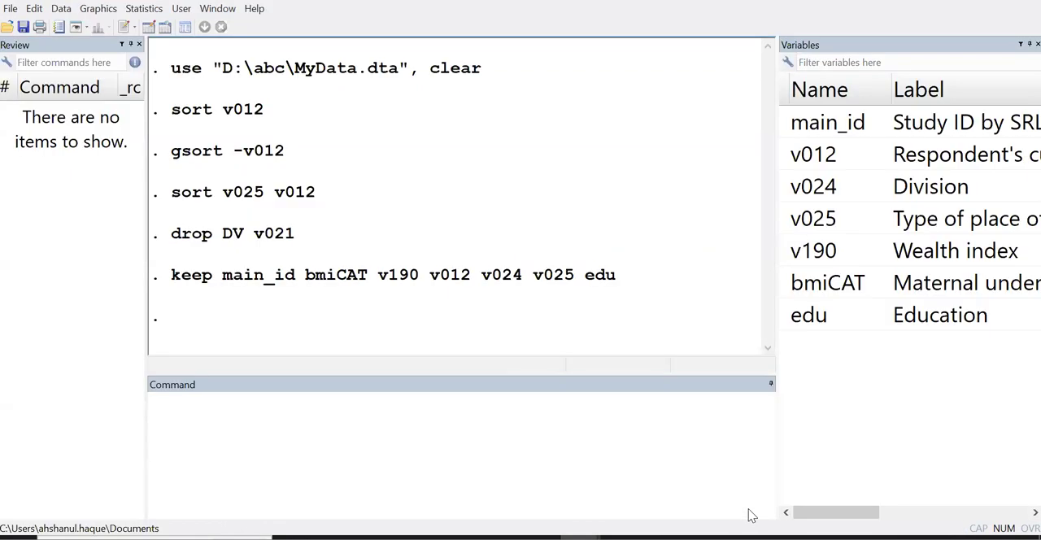
{"action": "left_click", "coordinate": [543, 451]}
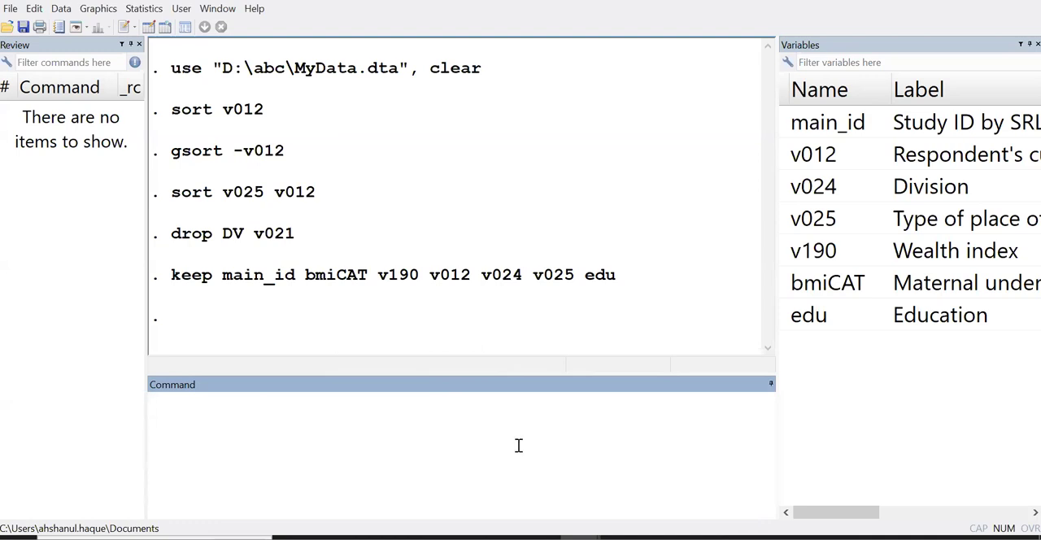
{"action": "type", "text": "order main_id"}
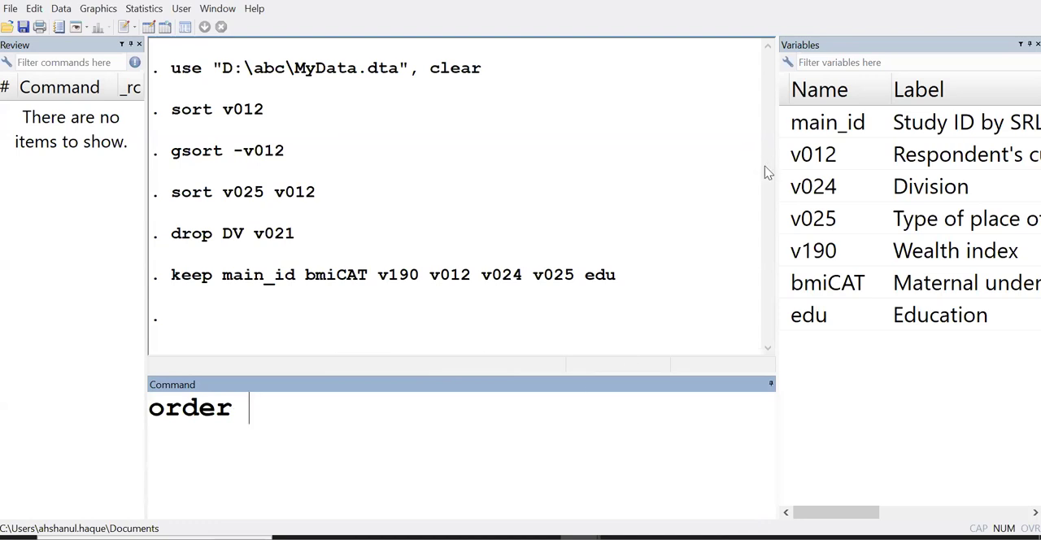
{"action": "left_click", "coordinate": [786, 124]}
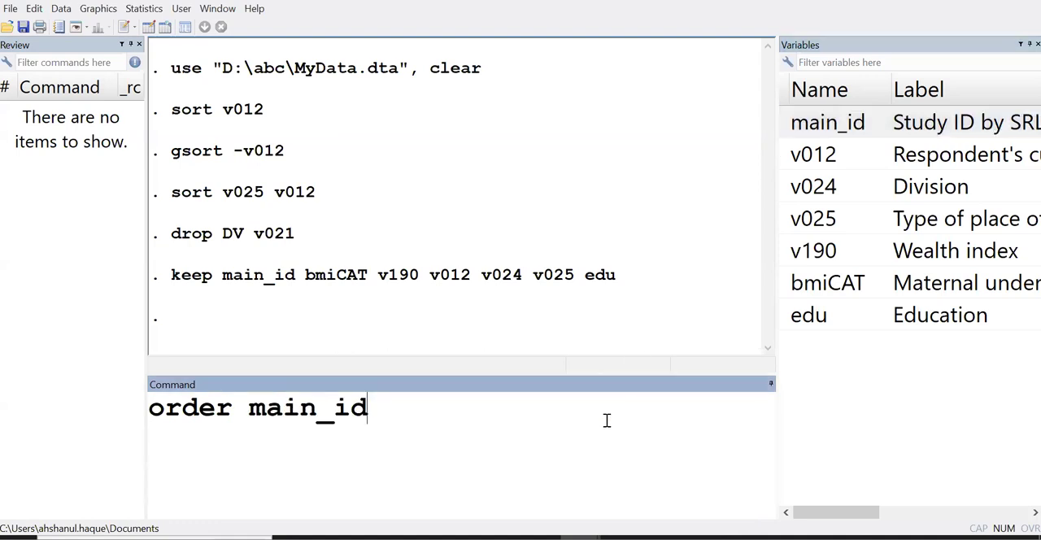
{"action": "left_click", "coordinate": [787, 284]}
{"action": "left_click", "coordinate": [592, 449]}
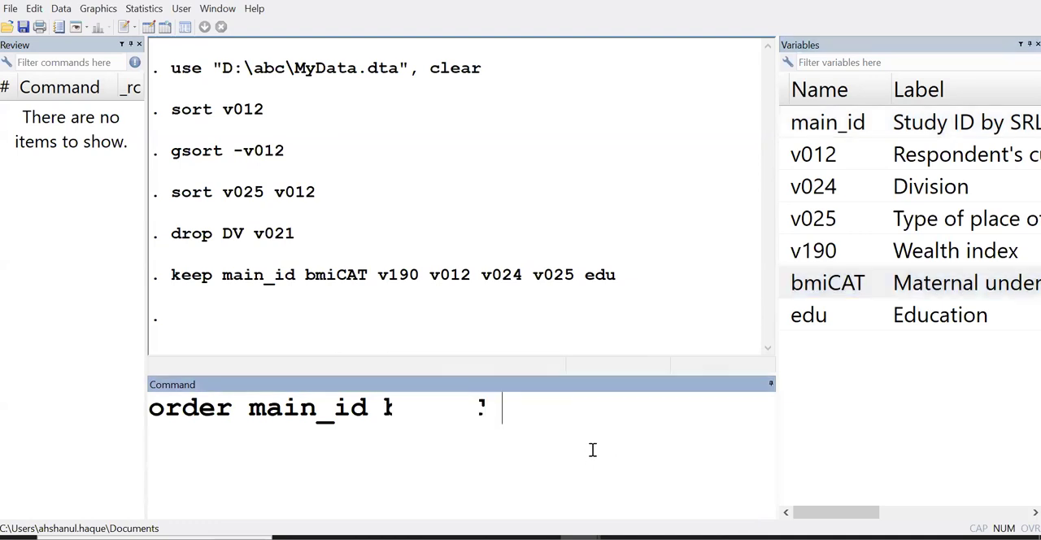
{"action": "left_click", "coordinate": [784, 253]}
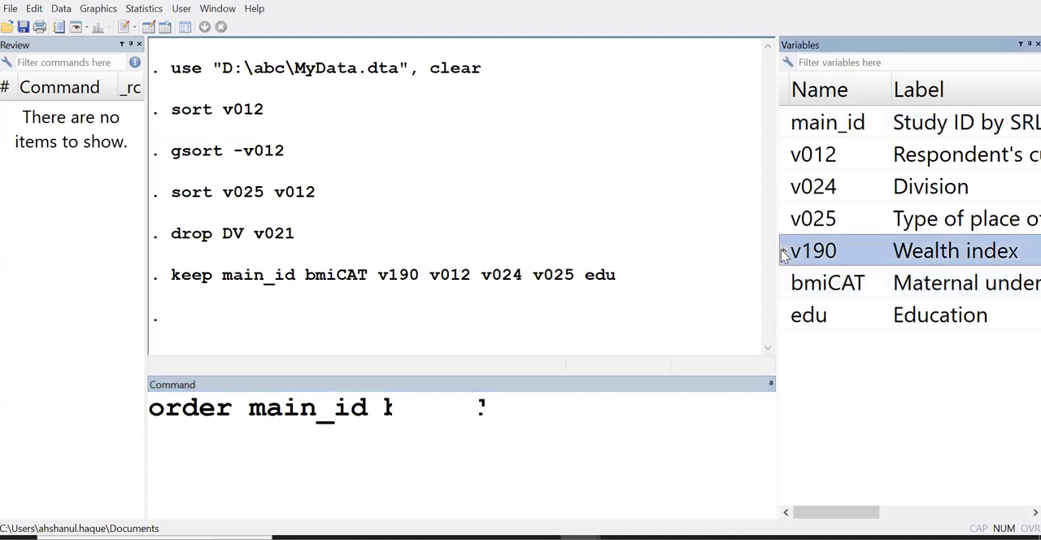
{"action": "left_click", "coordinate": [784, 154]}
{"action": "left_click", "coordinate": [788, 320]}
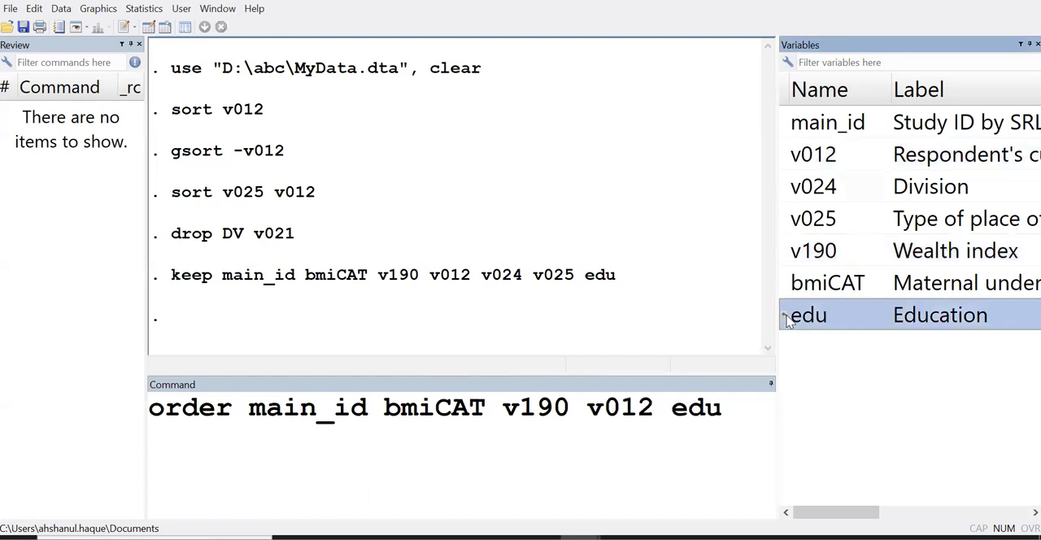
{"action": "left_click", "coordinate": [786, 187]}
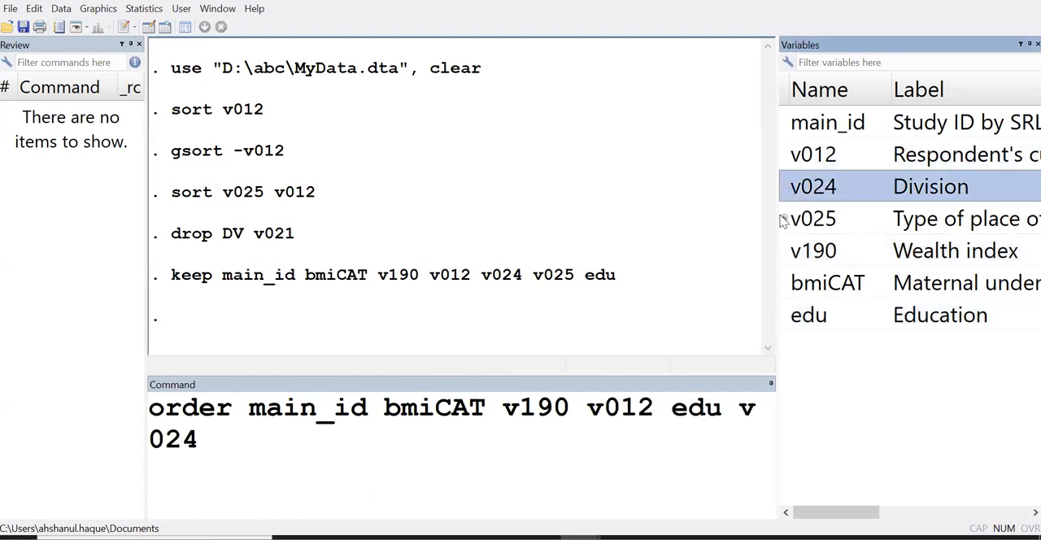
{"action": "left_click", "coordinate": [782, 220]}
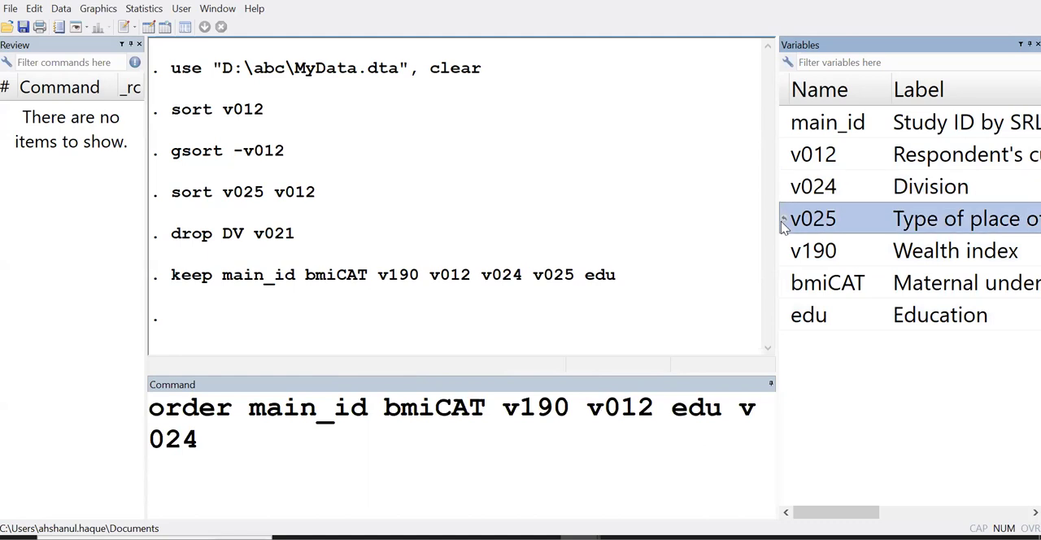
{"action": "left_click", "coordinate": [565, 476]}
{"action": "key", "text": "Return"}
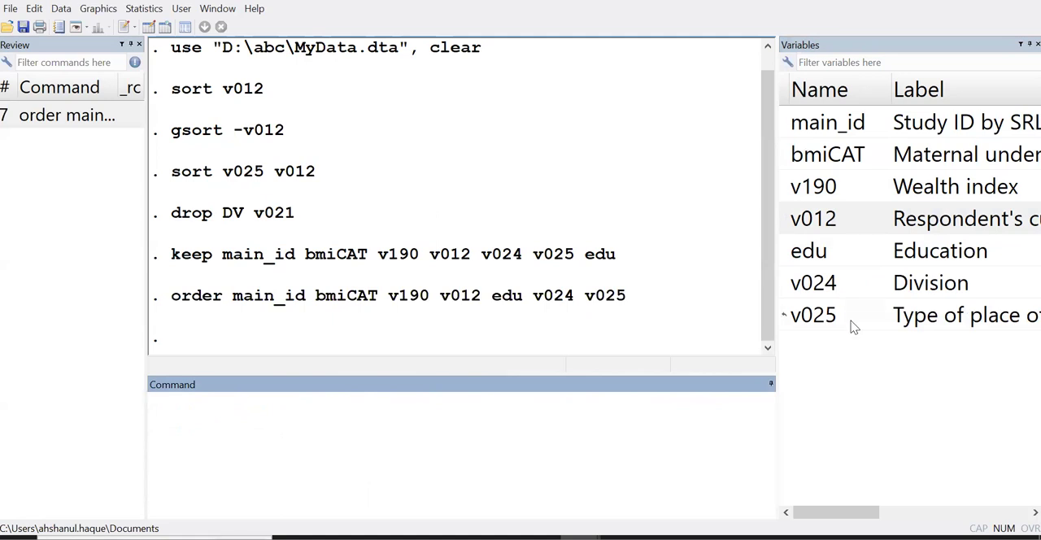
Clear the results window and run ta bmiCAT to tabulate maternal underweight
{"action": "right_click", "coordinate": [628, 127]}
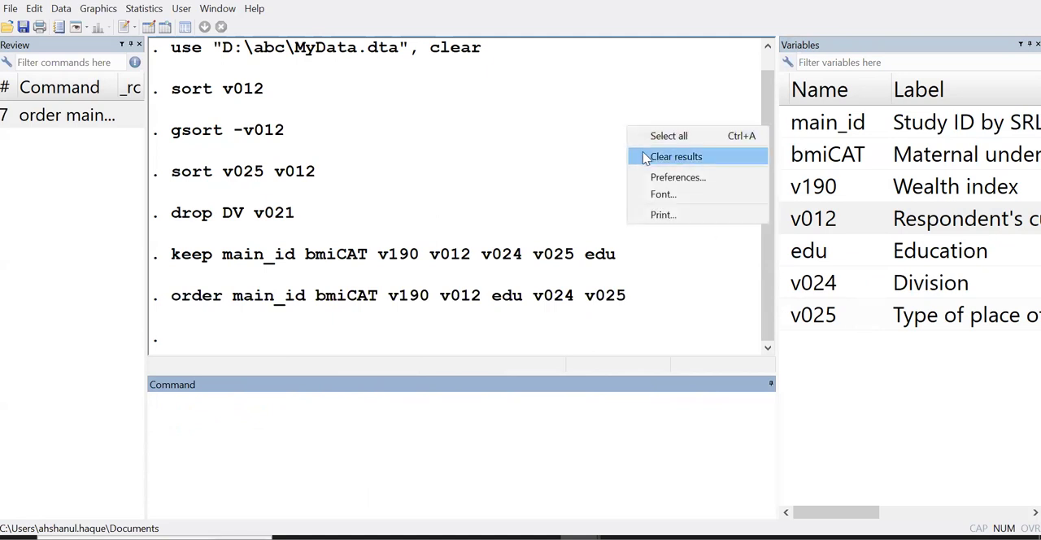
{"action": "left_click", "coordinate": [645, 155]}
{"action": "left_click", "coordinate": [479, 435]}
{"action": "type", "text": "ta"}
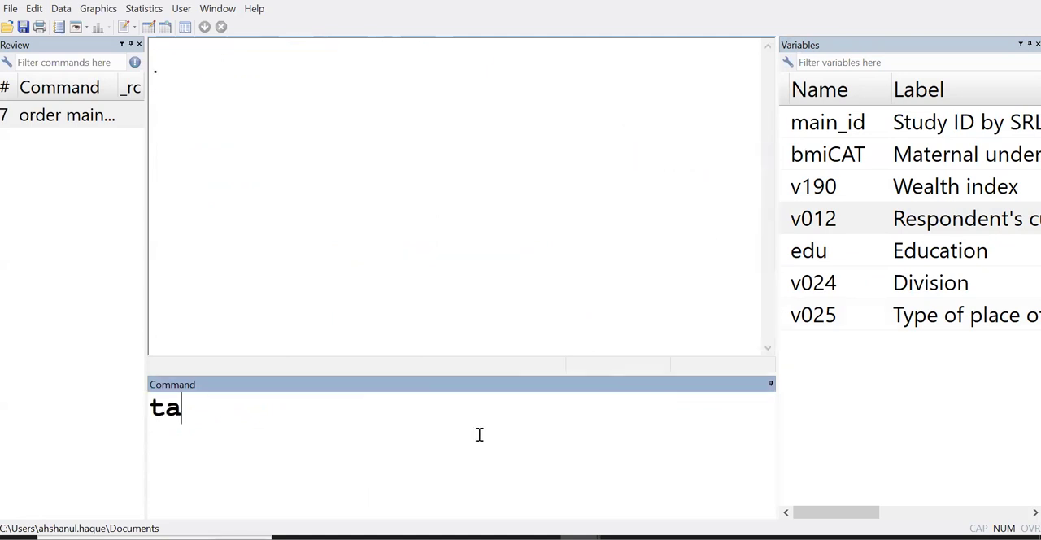
{"action": "left_click", "coordinate": [786, 167]}
{"action": "key", "text": "Return"}
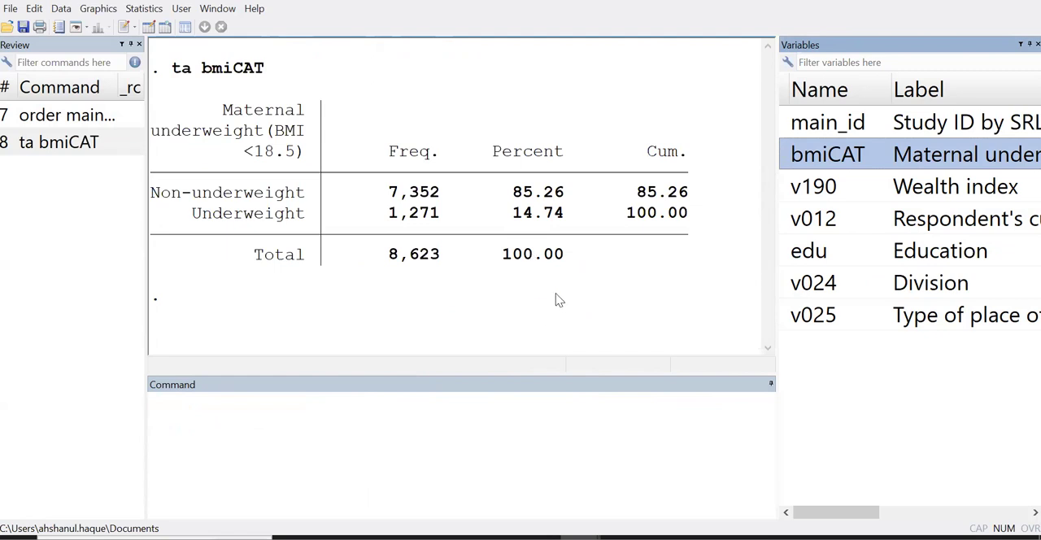
Clear the results window and run tab v025 to tabulate type of residence, highlighting the Urban and Rural rows
{"action": "right_click", "coordinate": [555, 111]}
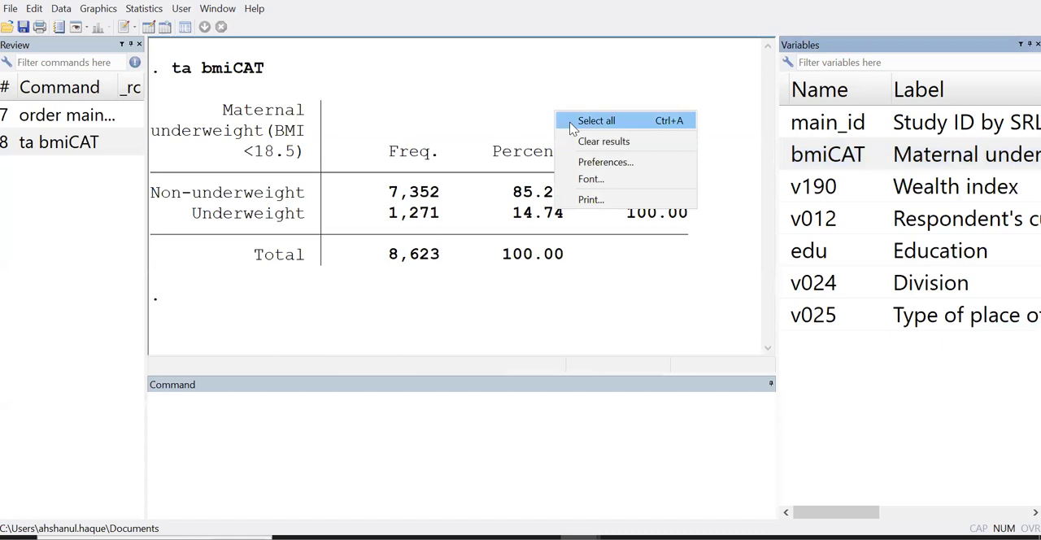
{"action": "left_click", "coordinate": [582, 143]}
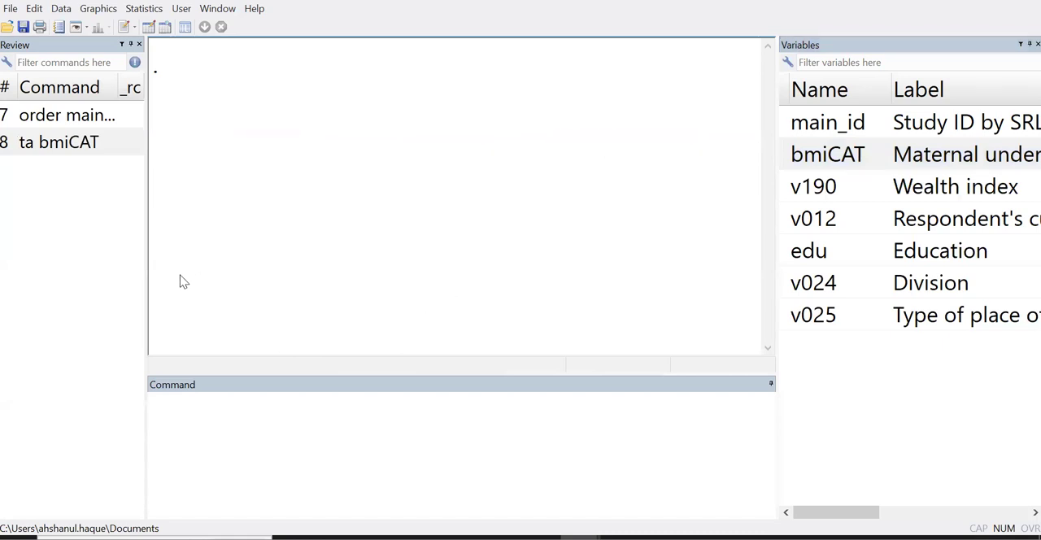
{"action": "left_click", "coordinate": [489, 415]}
{"action": "type", "text": "tab"}
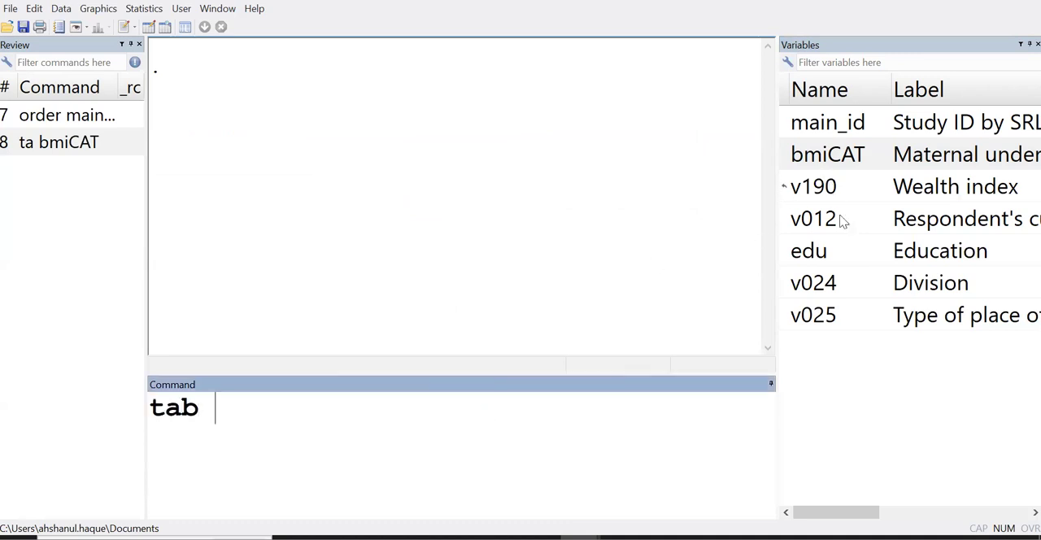
{"action": "left_click", "coordinate": [963, 318]}
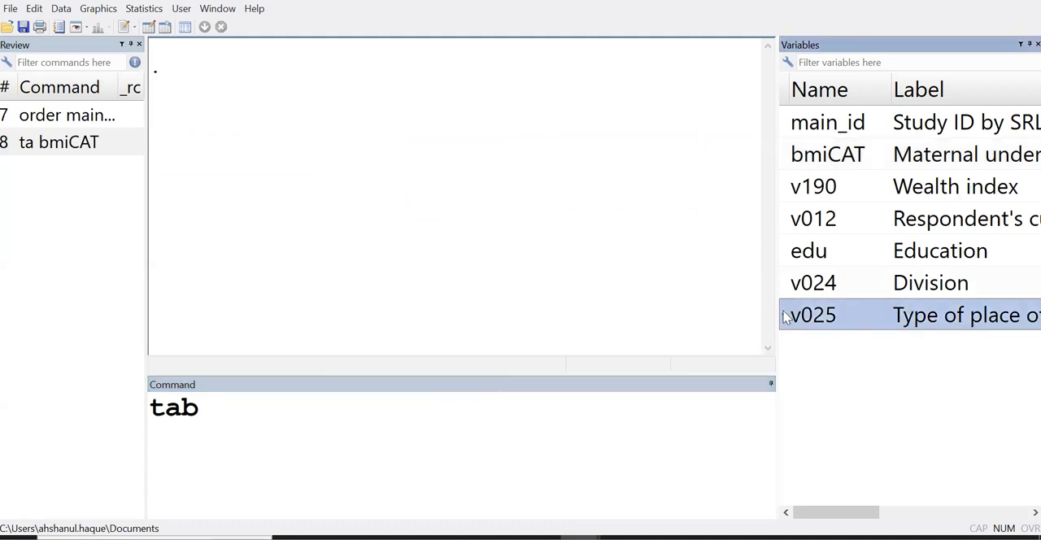
{"action": "left_click", "coordinate": [785, 317]}
{"action": "left_click", "coordinate": [465, 398]}
{"action": "key", "text": "Return"}
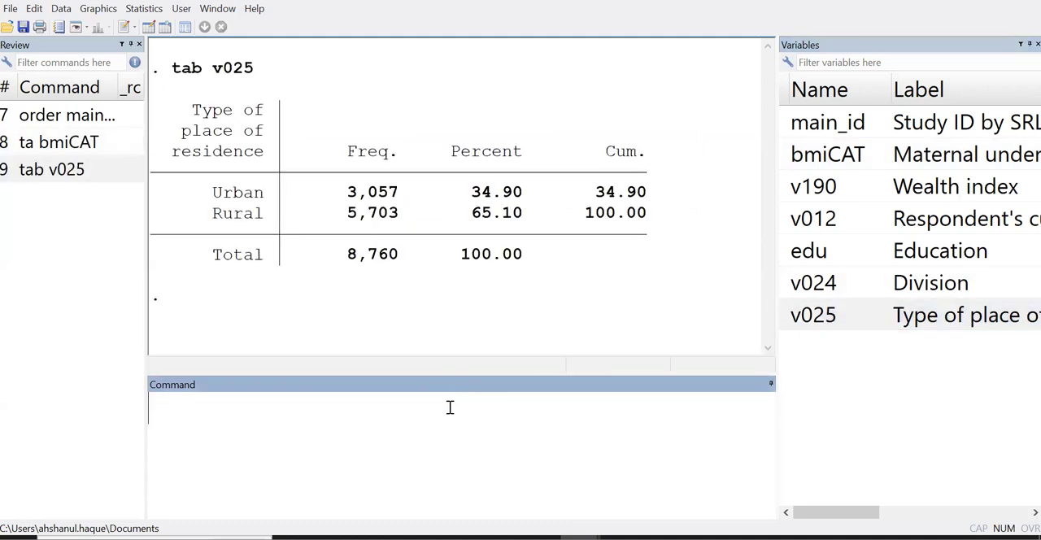
{"action": "left_click_drag", "start_coordinate": [186, 193], "coordinate": [675, 197]}
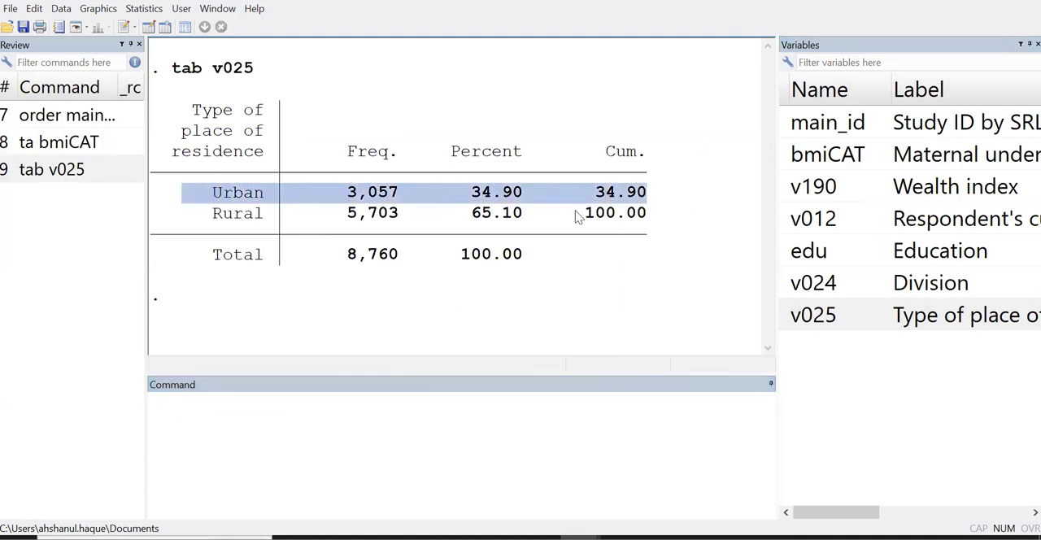
{"action": "left_click_drag", "start_coordinate": [189, 217], "coordinate": [661, 213]}
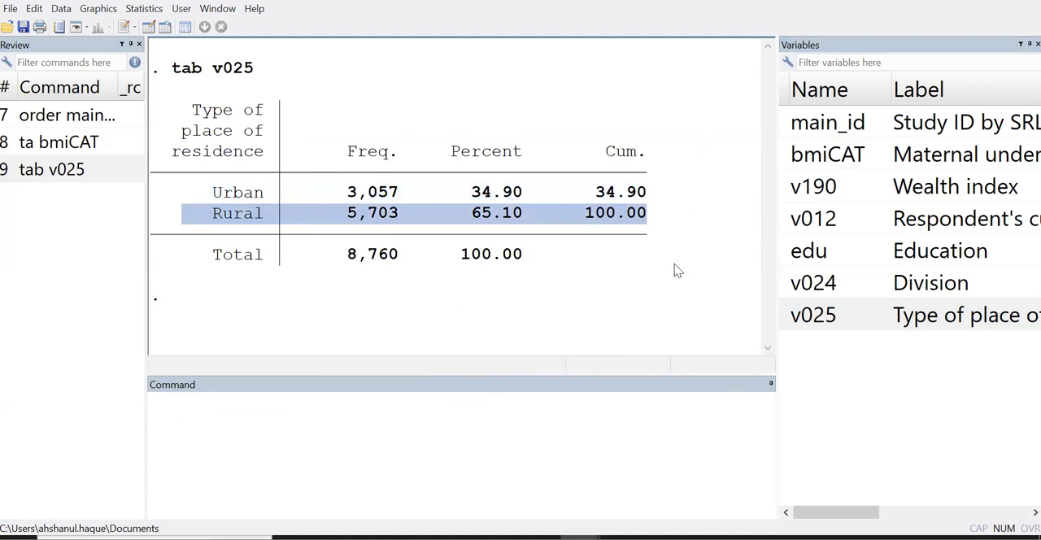
{"action": "left_click", "coordinate": [309, 252]}
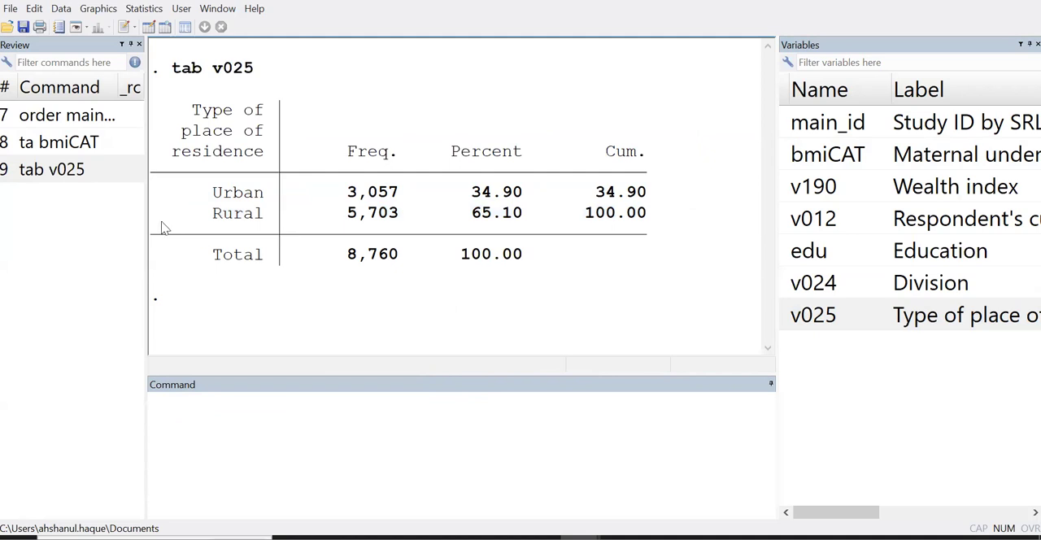
{"action": "left_click_drag", "start_coordinate": [157, 225], "coordinate": [684, 216]}
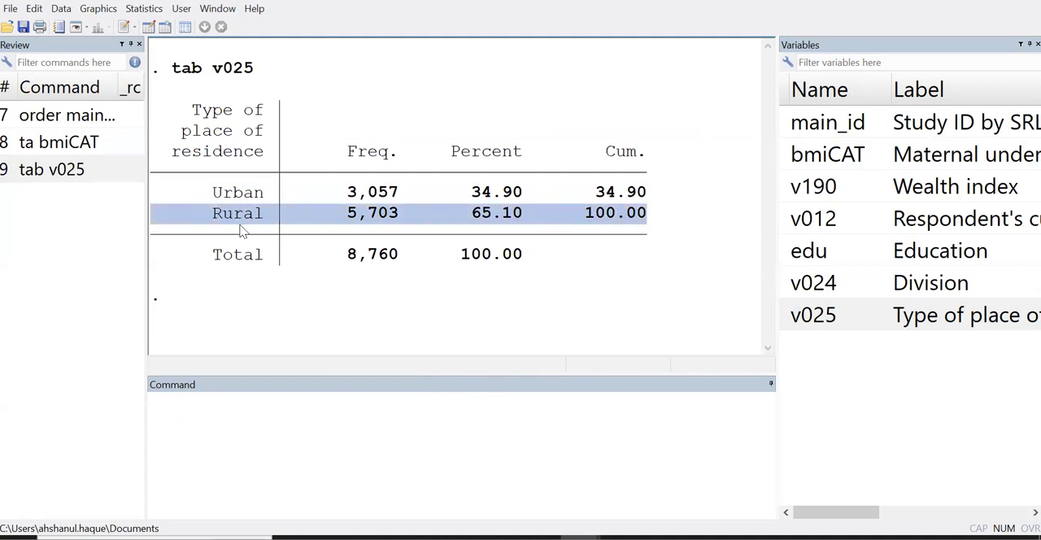
Compose the command drop if v025==2 without running it
{"action": "left_click", "coordinate": [254, 417]}
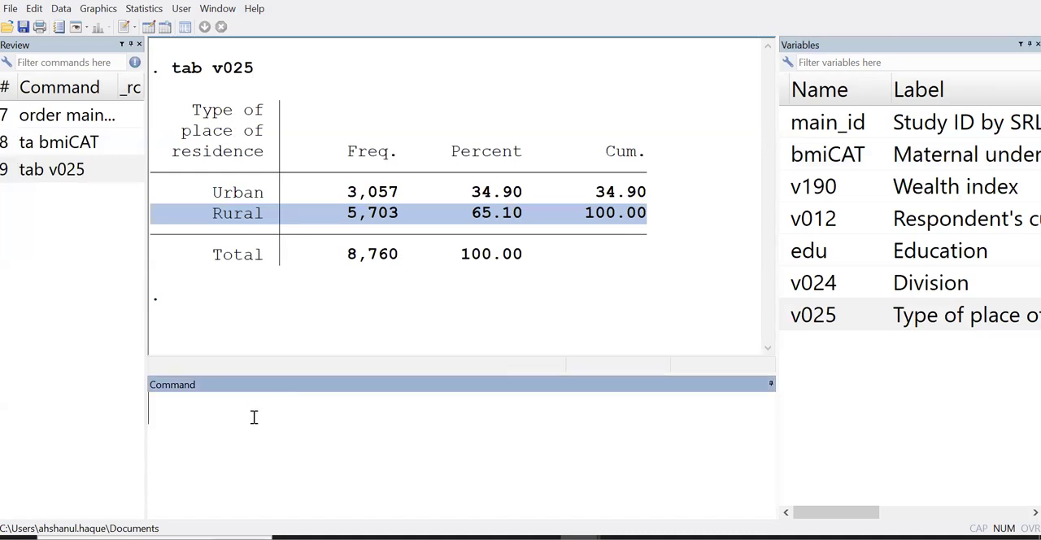
{"action": "type", "text": "dop"}
{"action": "key", "text": "BackSpace"}
{"action": "key", "text": "BackSpace"}
{"action": "type", "text": "rop "}
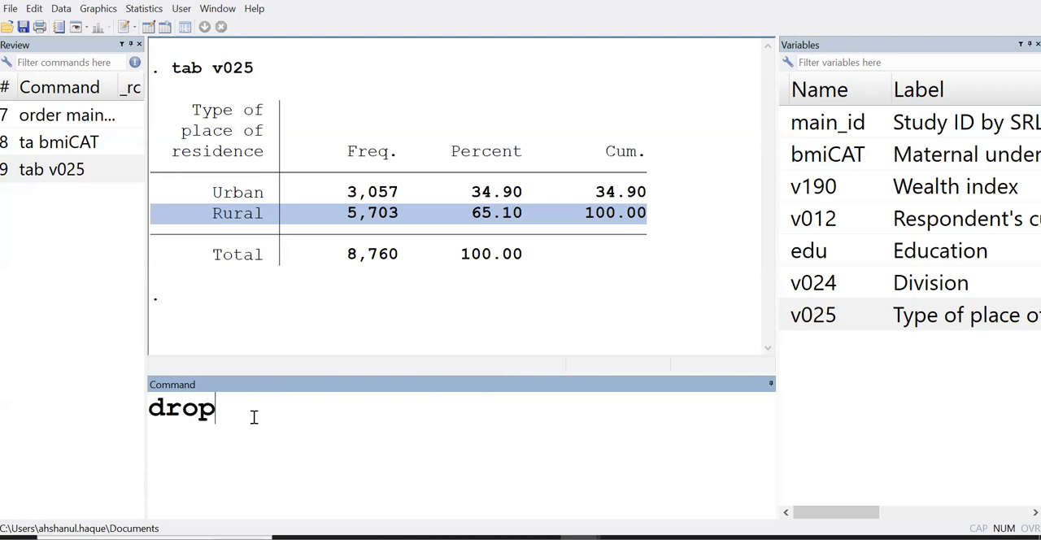
{"action": "type", "text": "f"}
{"action": "key", "text": "BackSpace"}
{"action": "type", "text": "if"}
{"action": "left_click", "coordinate": [788, 317]}
{"action": "double_click", "coordinate": [787, 318]}
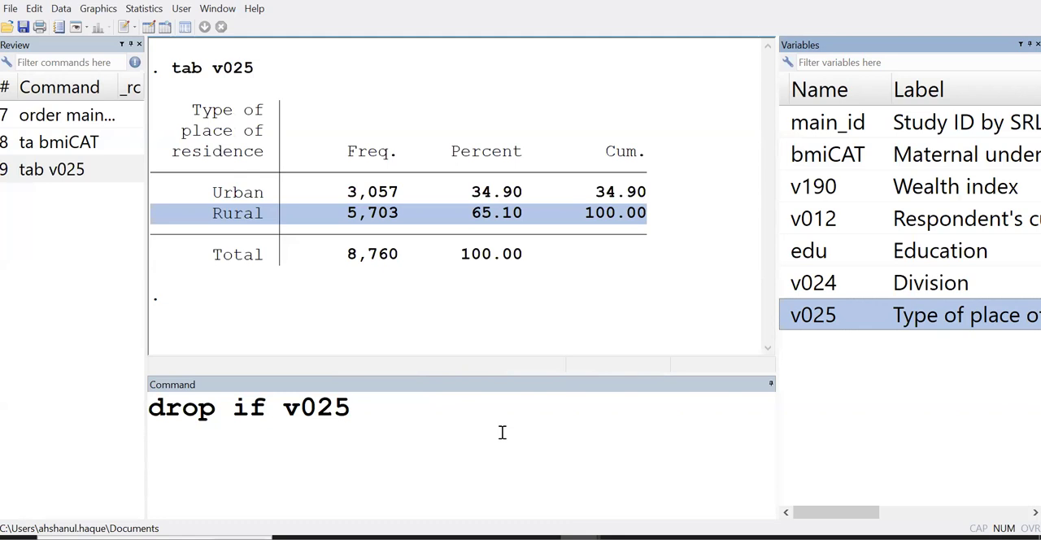
{"action": "left_click", "coordinate": [358, 409]}
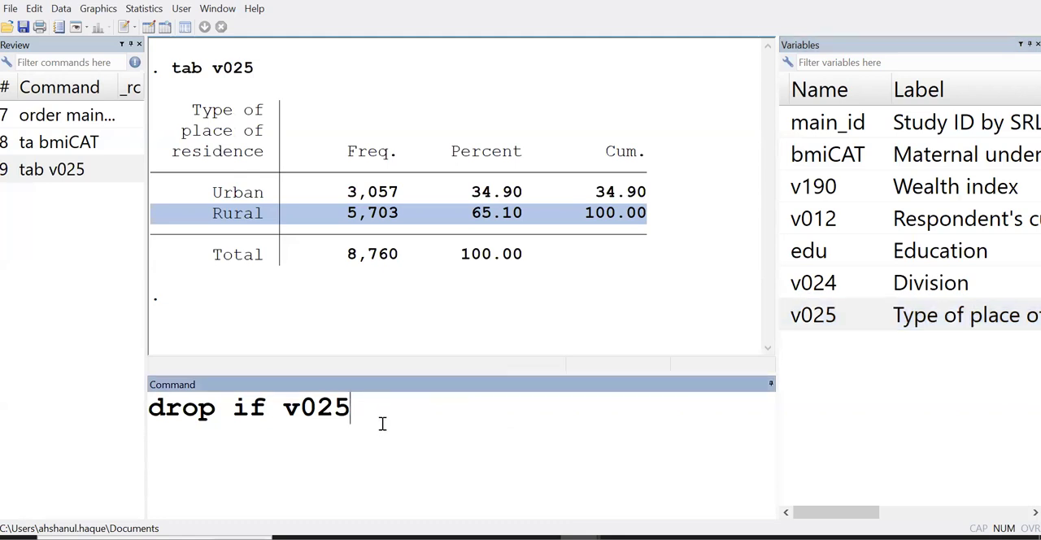
{"action": "type", "text": "==2"}
Highlight the if condition and the double equals sign in the drop command, and run it to delete the rural observations
{"action": "left_click_drag", "start_coordinate": [352, 413], "coordinate": [384, 411]}
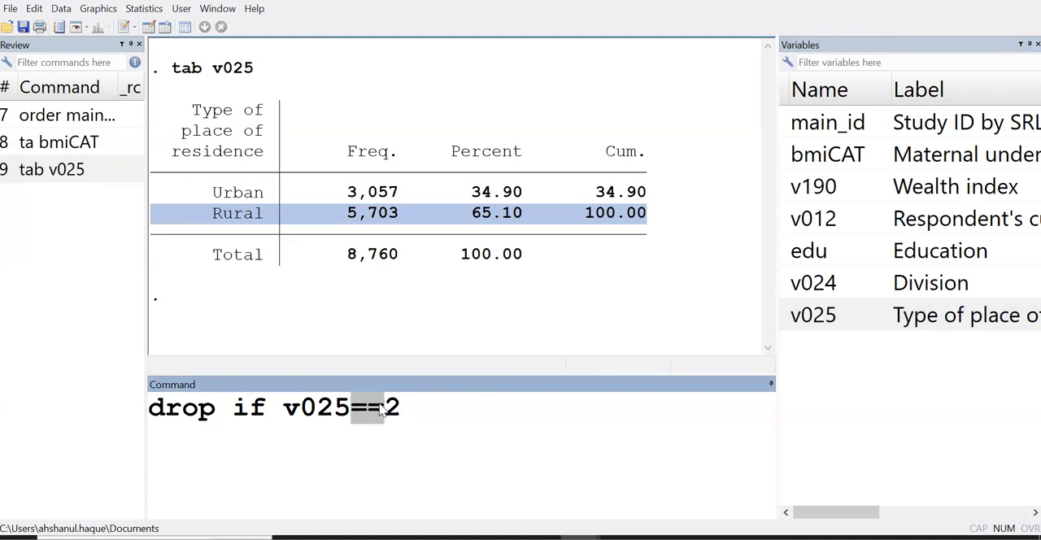
{"action": "left_click", "coordinate": [273, 449]}
{"action": "left_click_drag", "start_coordinate": [233, 408], "coordinate": [268, 408]}
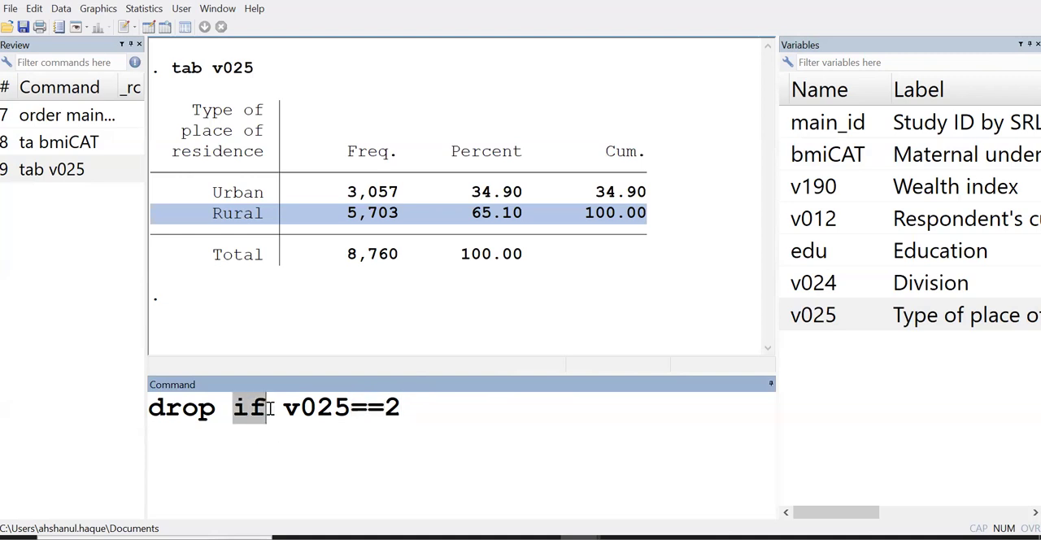
{"action": "left_click_drag", "start_coordinate": [350, 409], "coordinate": [382, 409]}
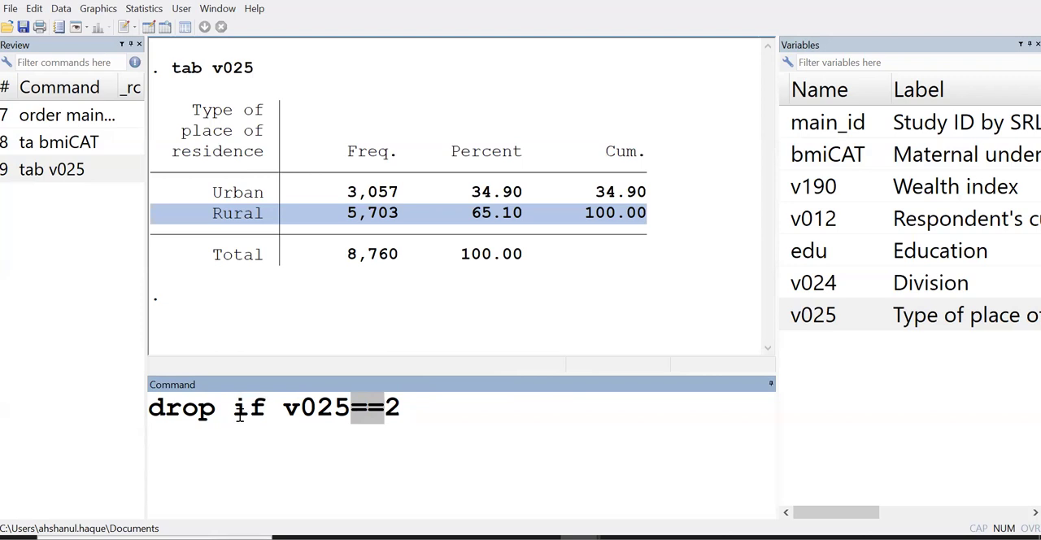
{"action": "left_click_drag", "start_coordinate": [234, 410], "coordinate": [220, 415]}
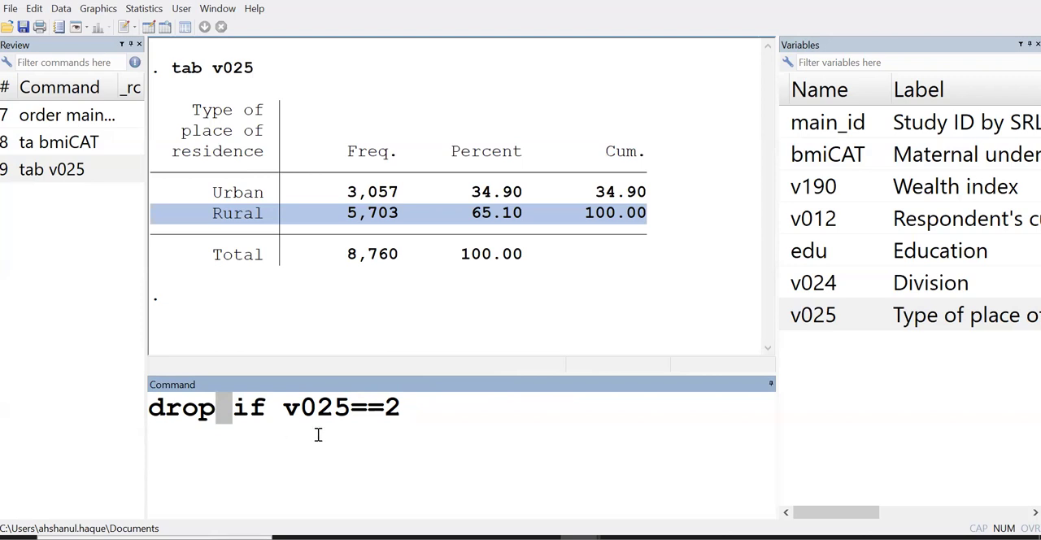
{"action": "key", "text": "End"}
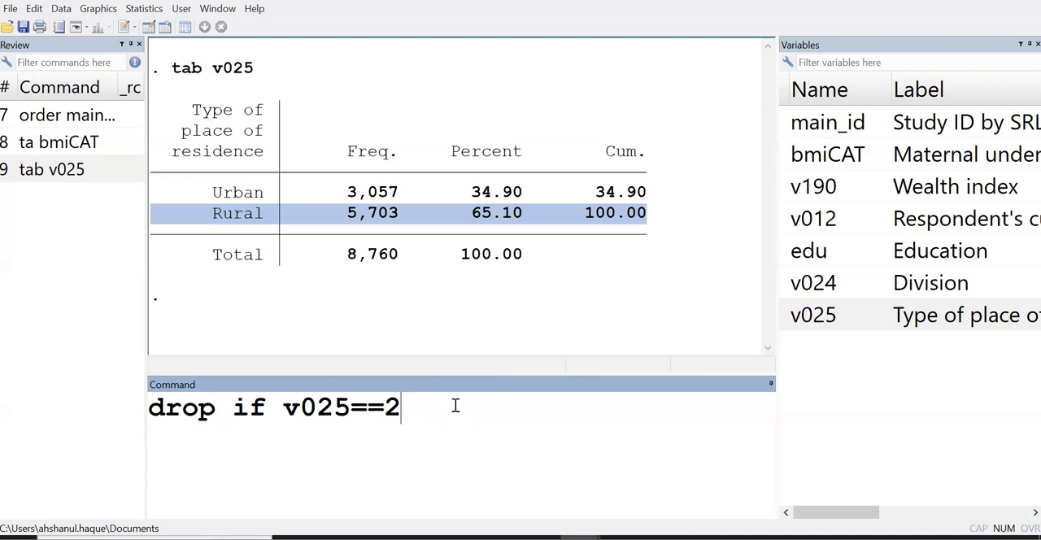
{"action": "key", "text": "Return"}
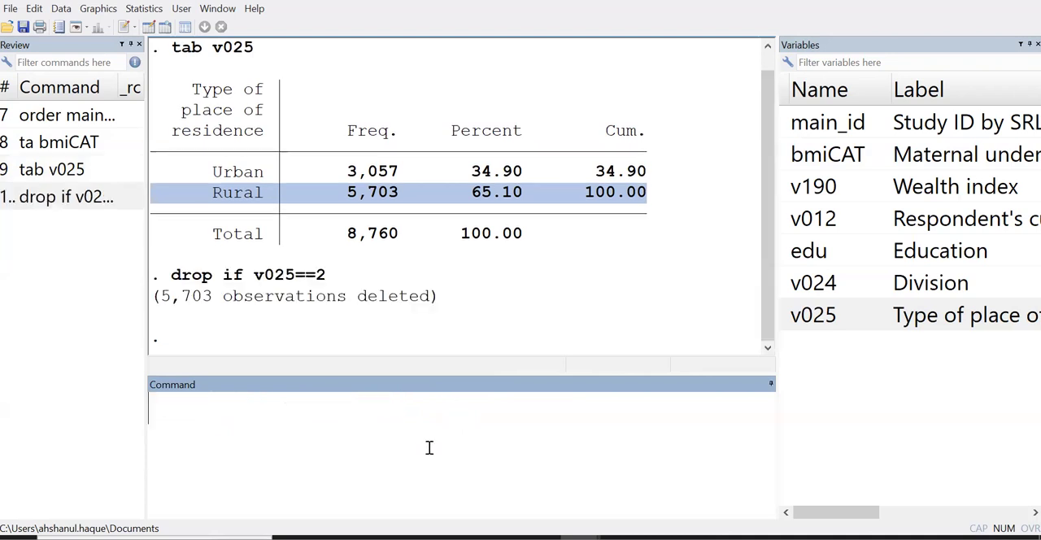
Rerun tab v025 from the command history and highlight the Urban row to check the residence categories
{"action": "left_click", "coordinate": [69, 179]}
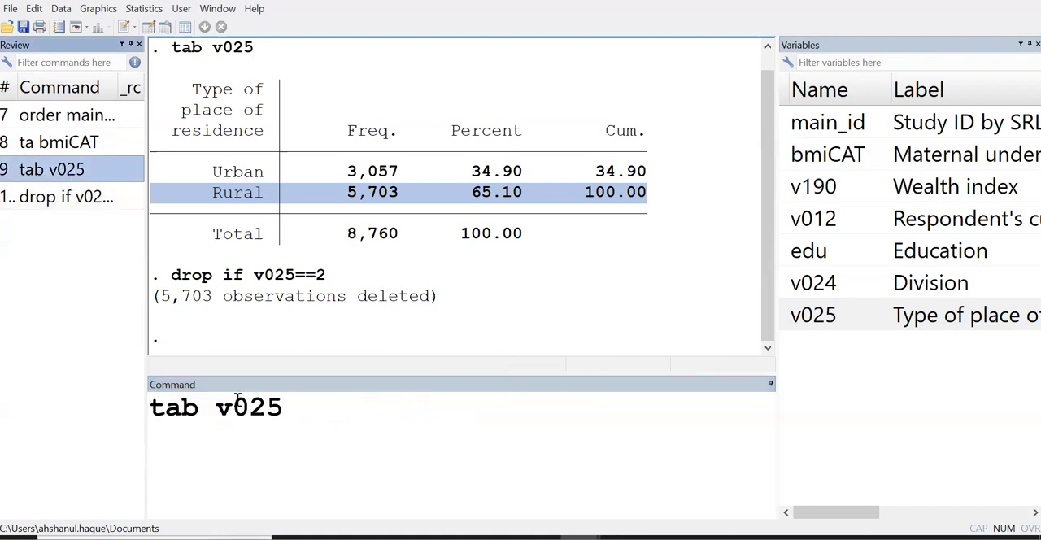
{"action": "left_click", "coordinate": [314, 409]}
{"action": "key", "text": "Return"}
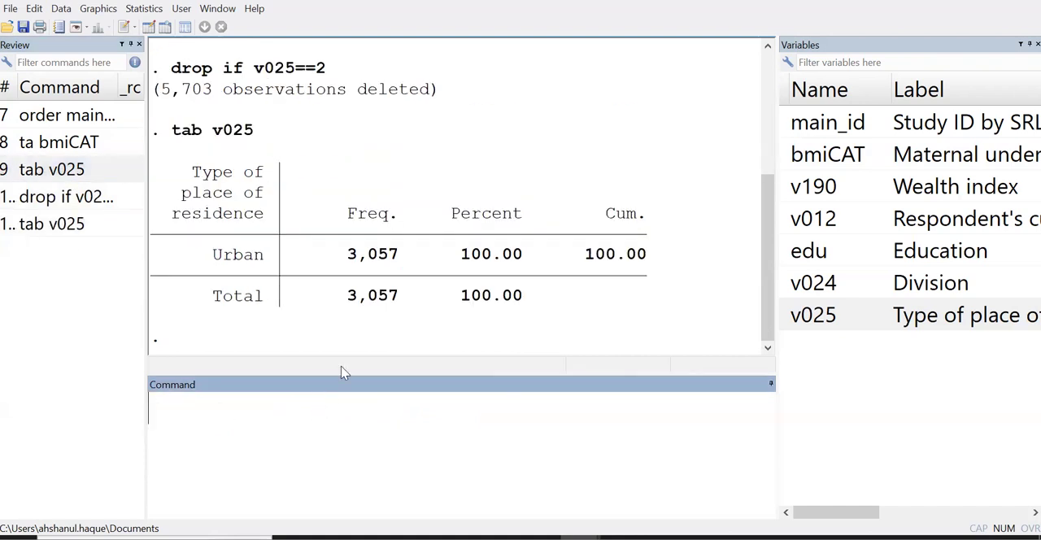
{"action": "left_click_drag", "start_coordinate": [208, 260], "coordinate": [675, 266]}
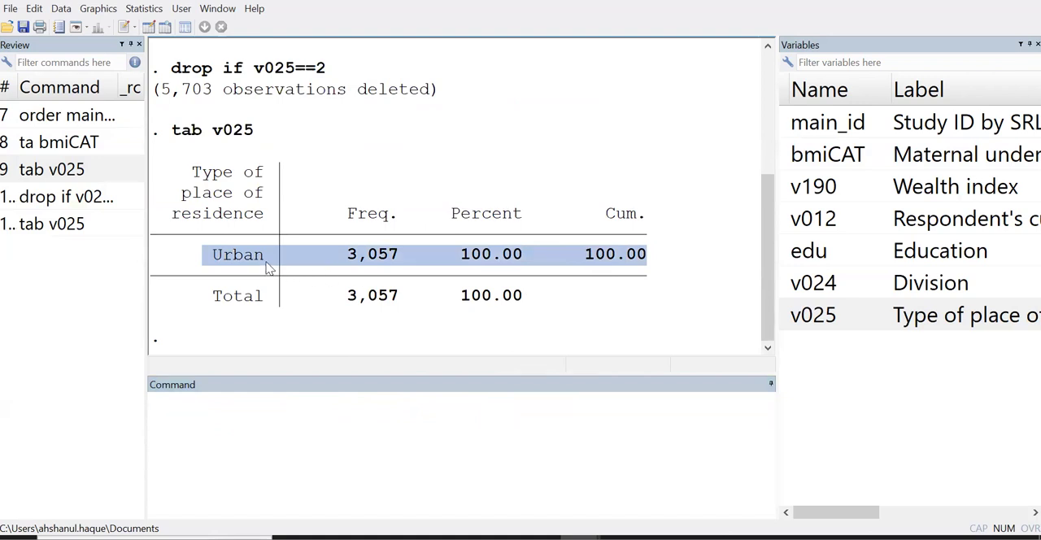
Run tab v190 to tabulate the wealth index and display the complete table
{"action": "left_click", "coordinate": [309, 450]}
{"action": "type", "text": "tab"}
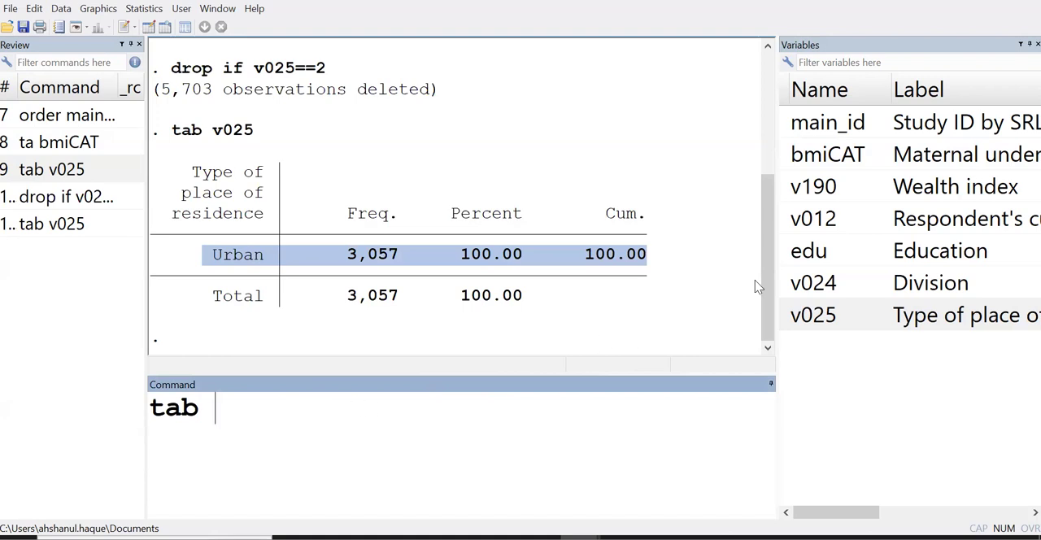
{"action": "left_click", "coordinate": [787, 189]}
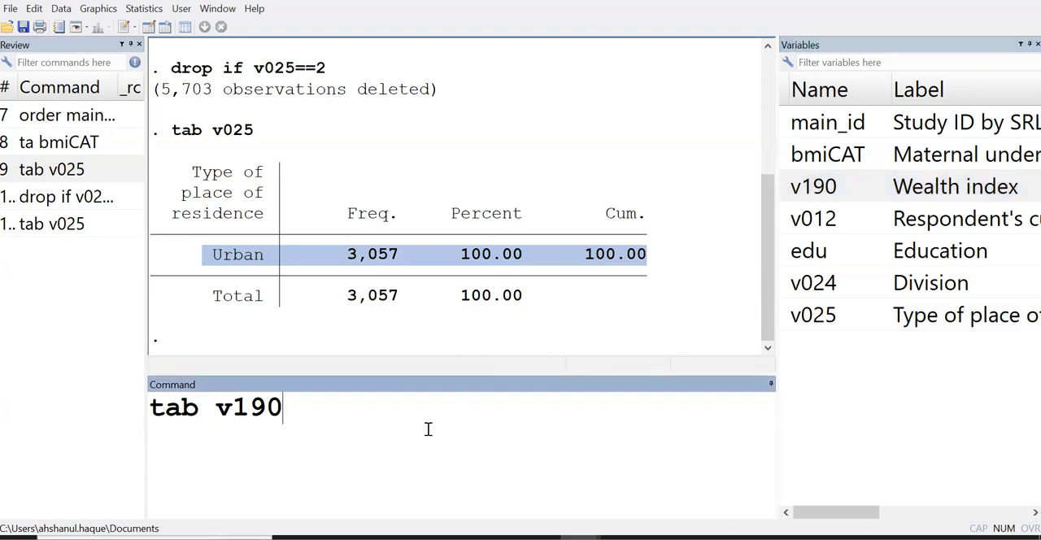
{"action": "key", "text": "Return"}
{"action": "left_click", "coordinate": [205, 340]}
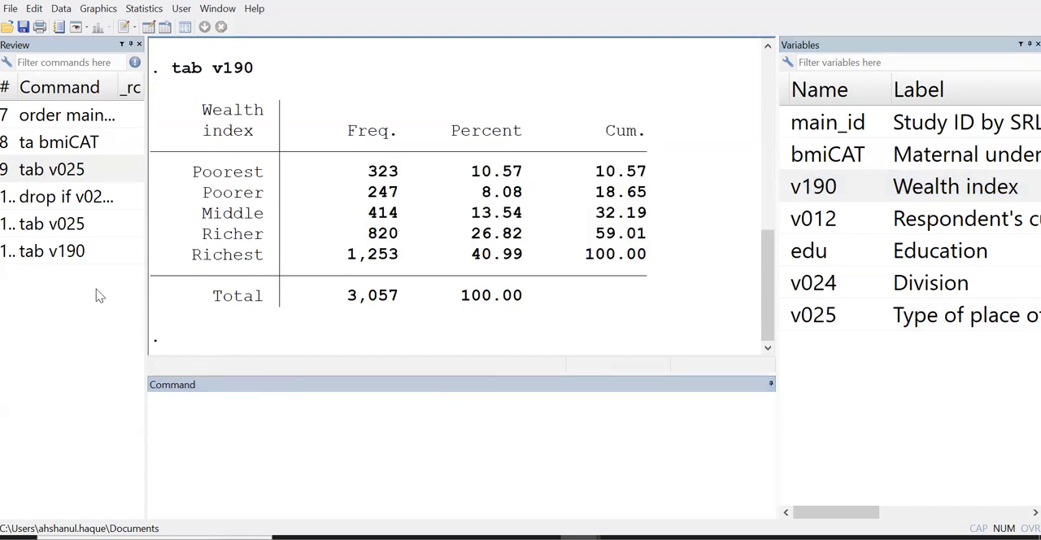
Reuse the last tab command with v024 to show the full division table, and highlight its Dhaka row in an enlarged results pane
{"action": "left_click", "coordinate": [54, 252]}
{"action": "double_click", "coordinate": [253, 407]}
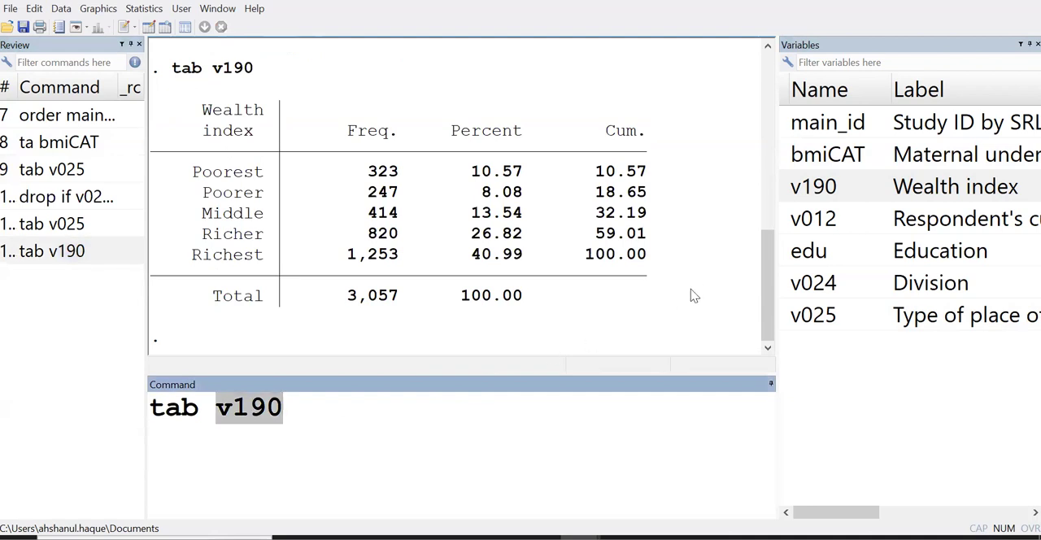
{"action": "left_click", "coordinate": [785, 285]}
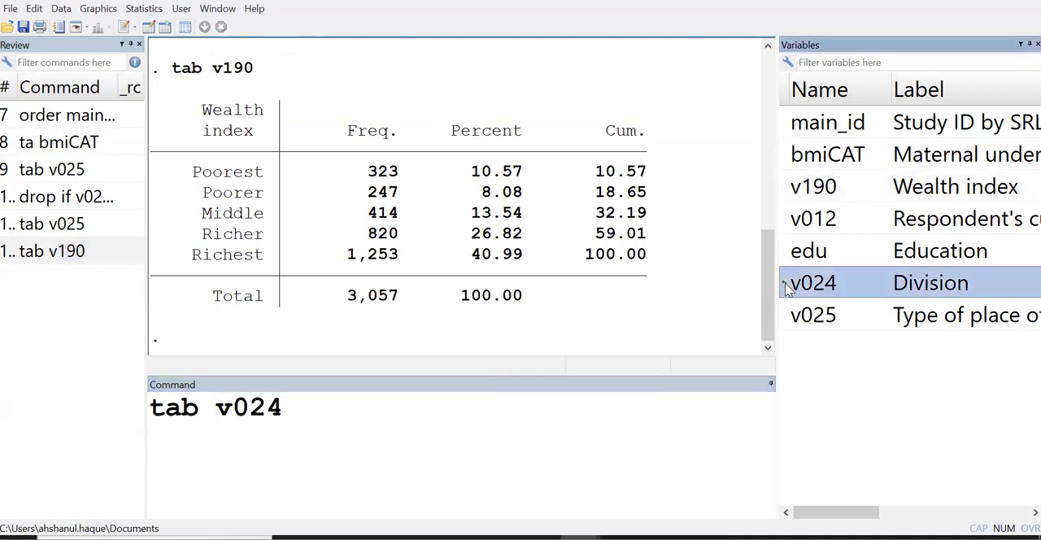
{"action": "left_click", "coordinate": [460, 417]}
{"action": "key", "text": "Return"}
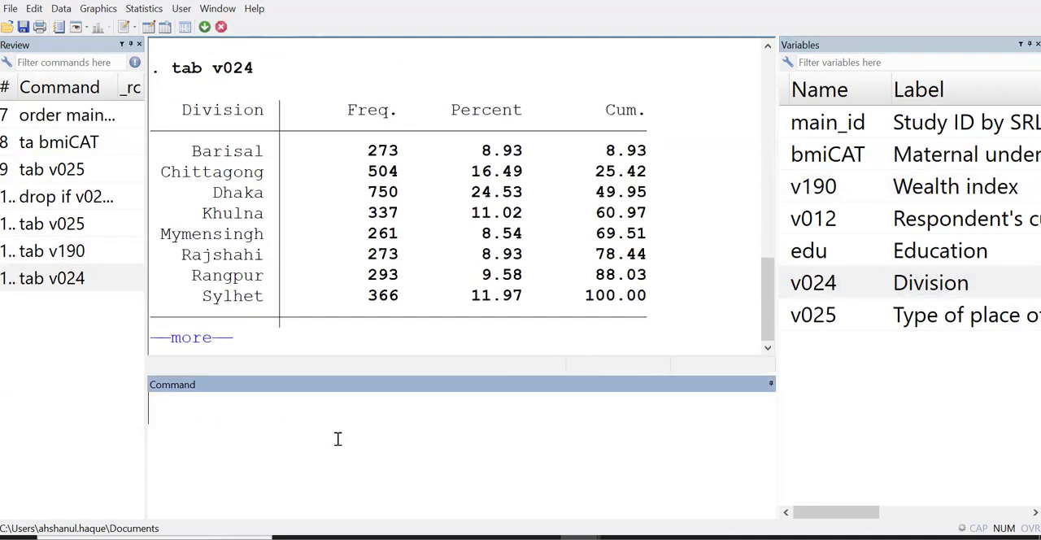
{"action": "left_click", "coordinate": [217, 345]}
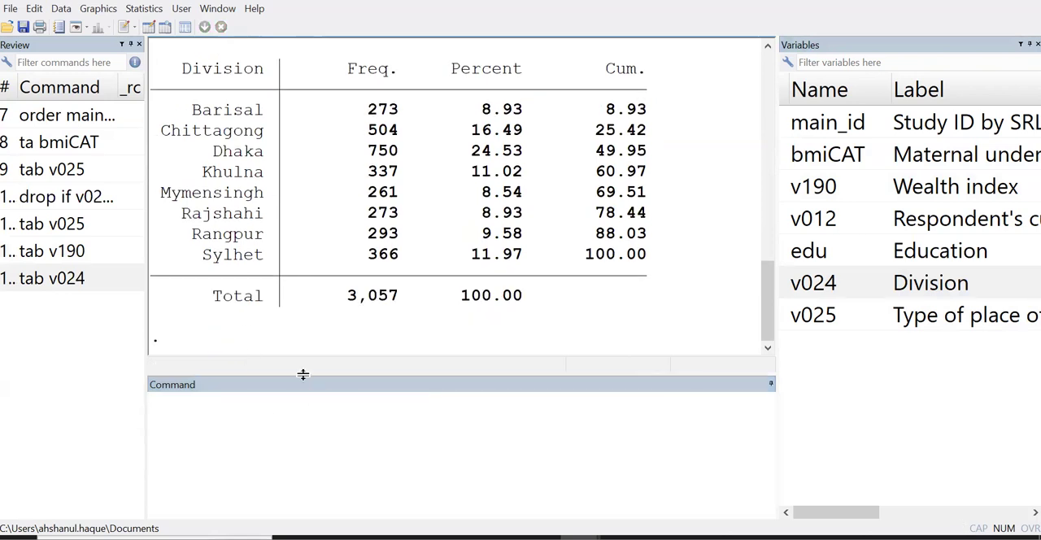
{"action": "left_click_drag", "start_coordinate": [301, 372], "coordinate": [306, 423]}
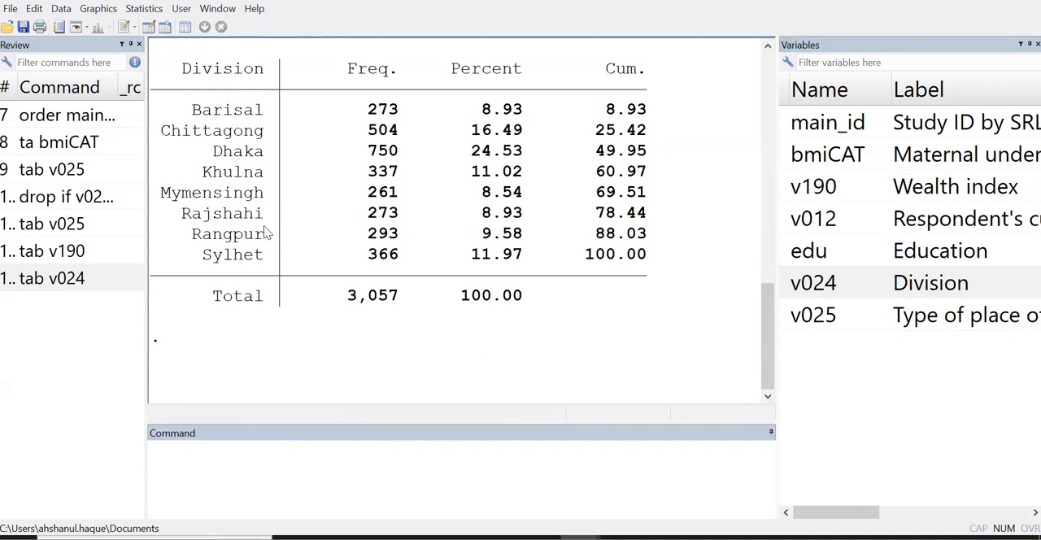
{"action": "left_click_drag", "start_coordinate": [214, 154], "coordinate": [655, 163]}
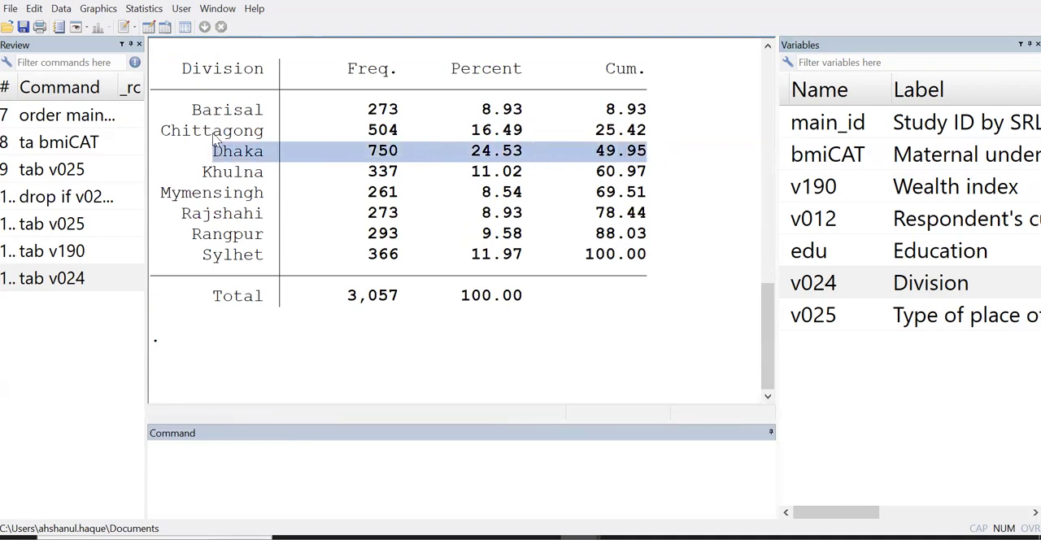
Run tab v024, nol to tabulate the divisions by numeric code, display the complete table, and highlight the row for code 3
{"action": "left_click", "coordinate": [53, 285]}
{"action": "left_click", "coordinate": [309, 450]}
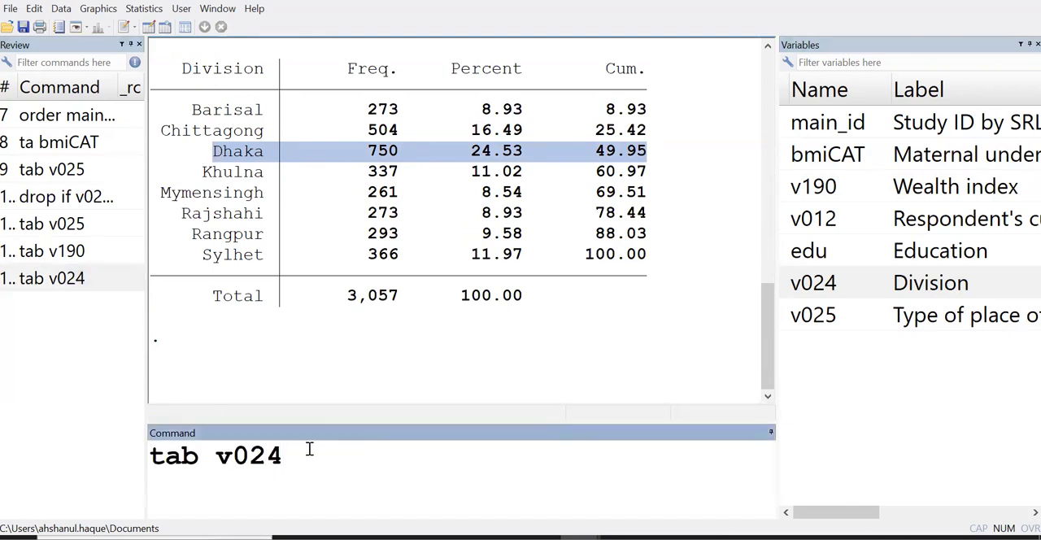
{"action": "type", "text": ", nol"}
{"action": "left_click_drag", "start_coordinate": [286, 462], "coordinate": [418, 463]}
{"action": "left_click", "coordinate": [377, 463]}
{"action": "key", "text": "Return"}
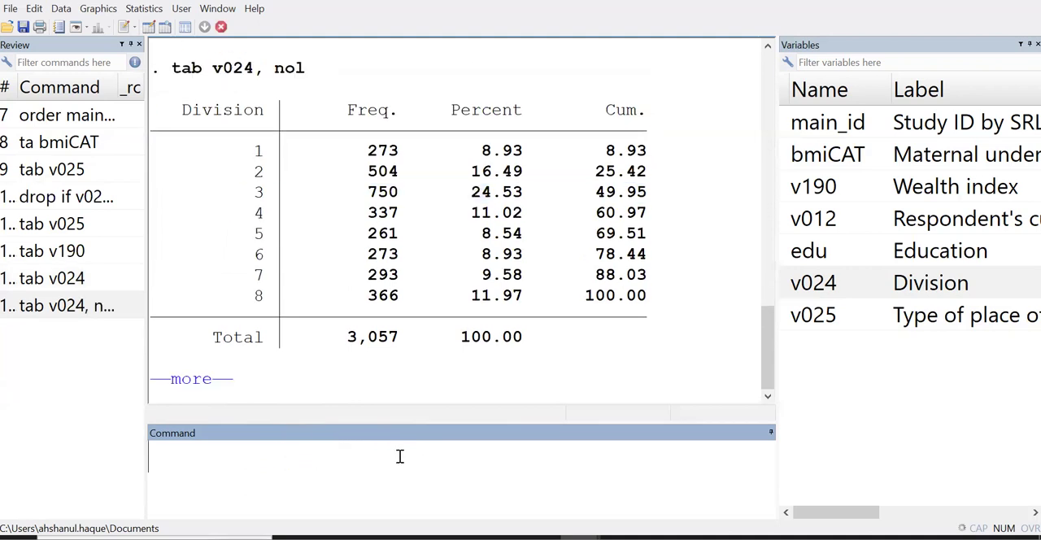
{"action": "left_click", "coordinate": [200, 381]}
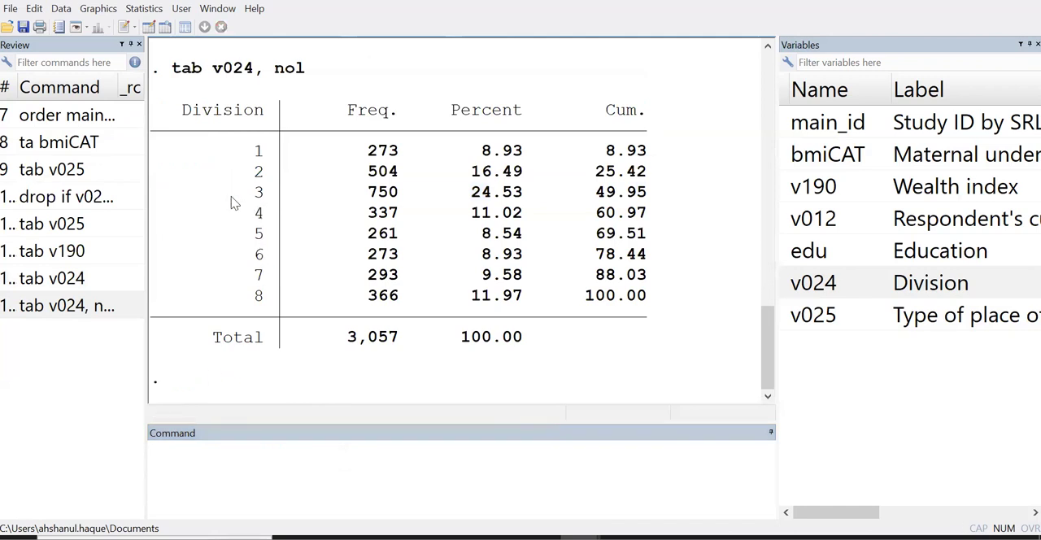
{"action": "left_click_drag", "start_coordinate": [156, 195], "coordinate": [595, 202]}
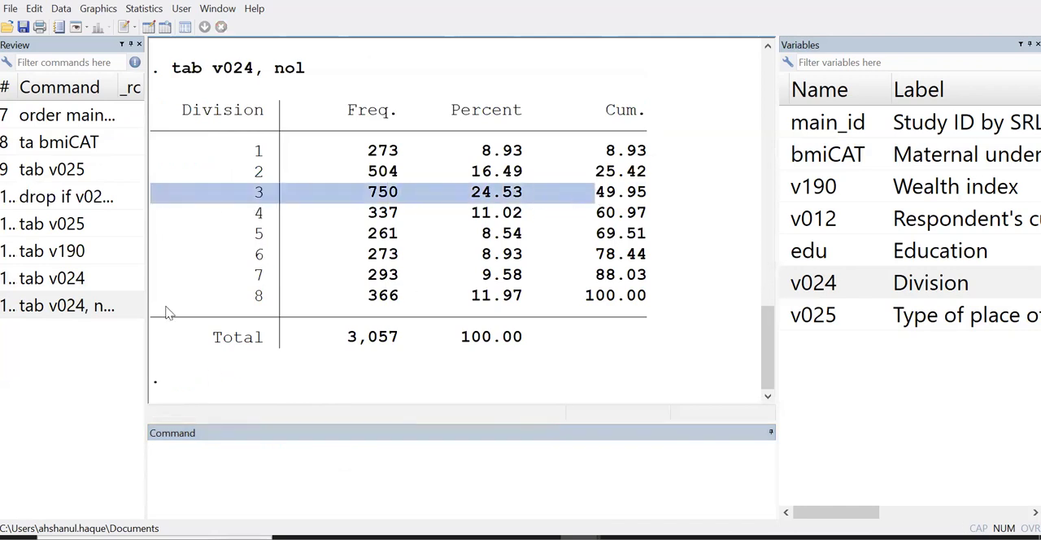
Rerun tab v024 from the command history to show the labelled division table in full, and highlight its Dhaka row
{"action": "double_click", "coordinate": [35, 280]}
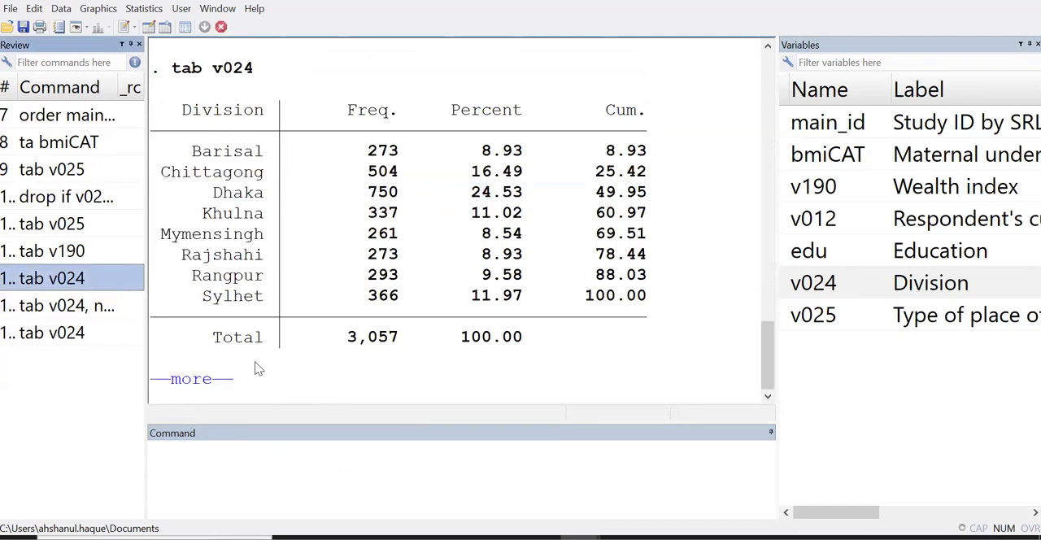
{"action": "left_click", "coordinate": [209, 382]}
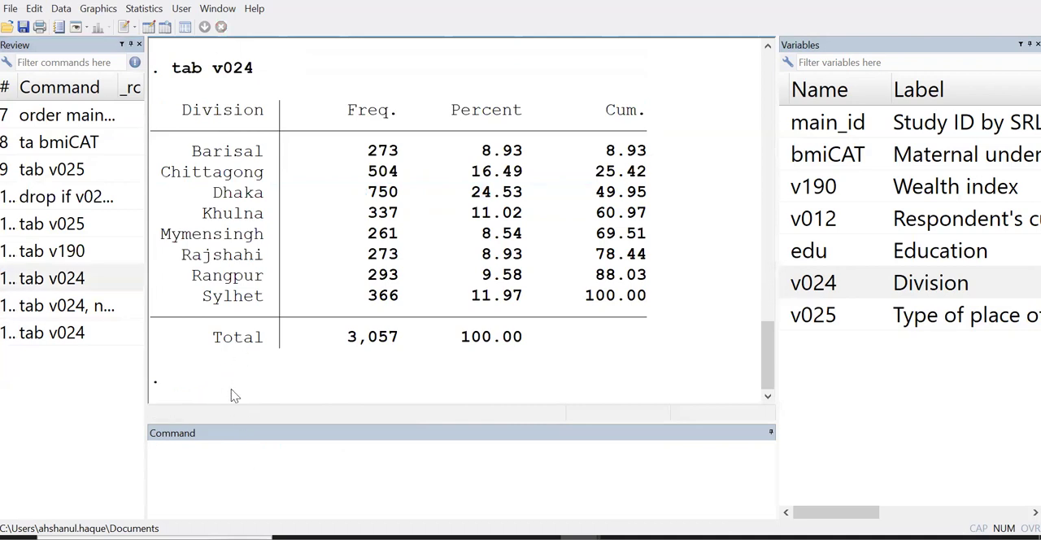
{"action": "left_click_drag", "start_coordinate": [152, 203], "coordinate": [673, 211]}
Run keep if v024==3 to keep only the Dhaka division observations
{"action": "left_click", "coordinate": [344, 483]}
{"action": "type", "text": "keep"}
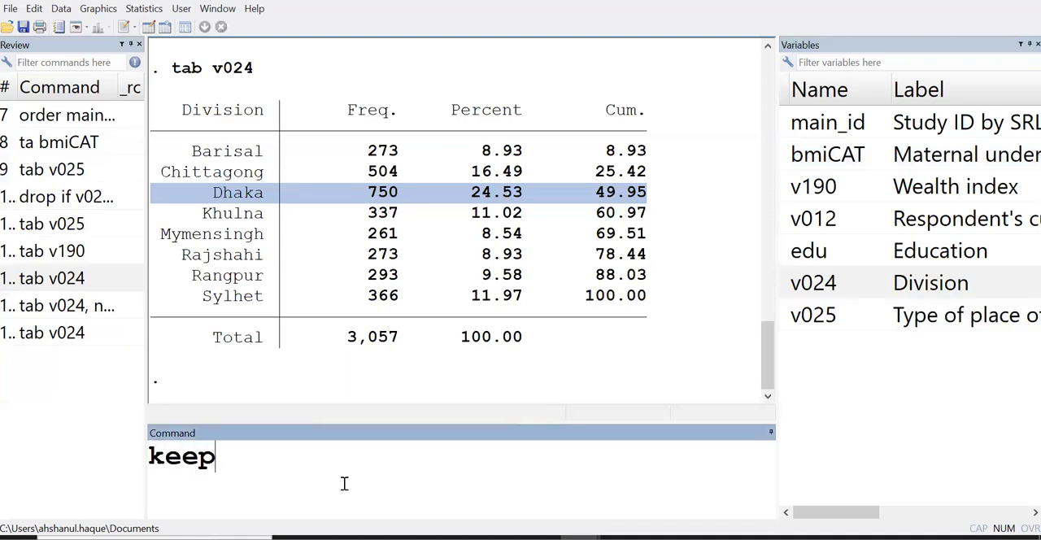
{"action": "type", "text": " if"}
{"action": "double_click", "coordinate": [788, 281]}
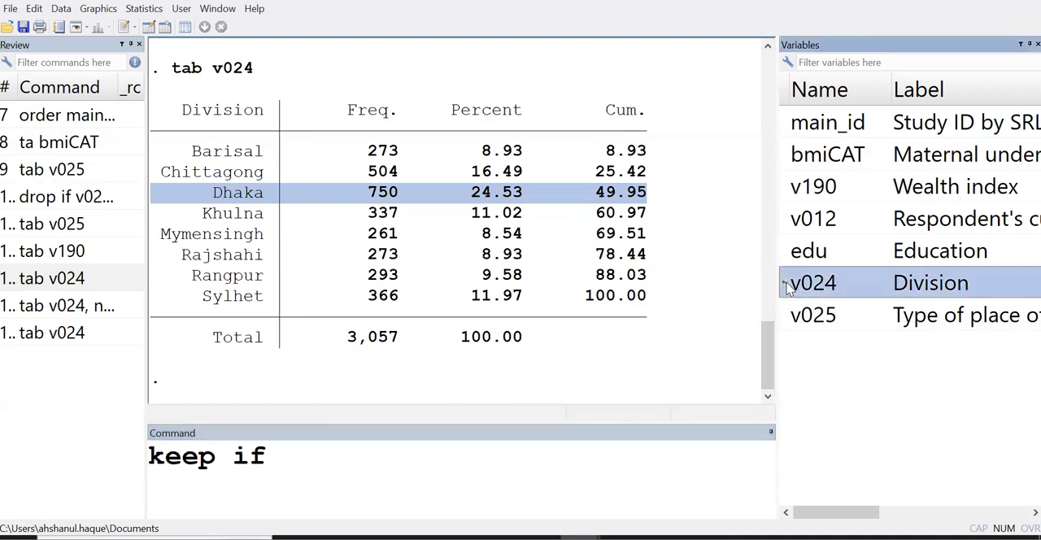
{"action": "left_click", "coordinate": [492, 467]}
{"action": "type", "text": "="}
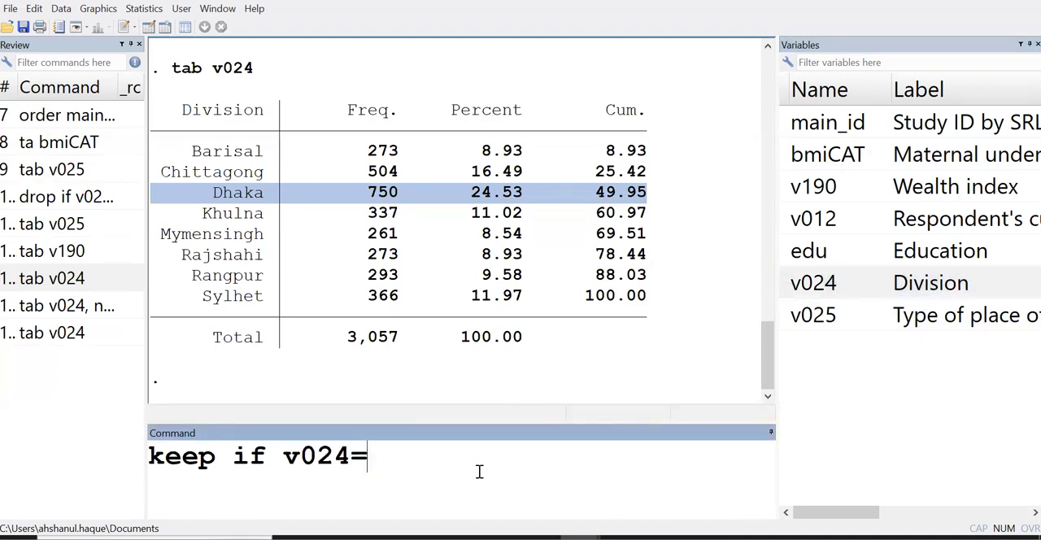
{"action": "type", "text": "=3"}
{"action": "key", "text": "Return"}
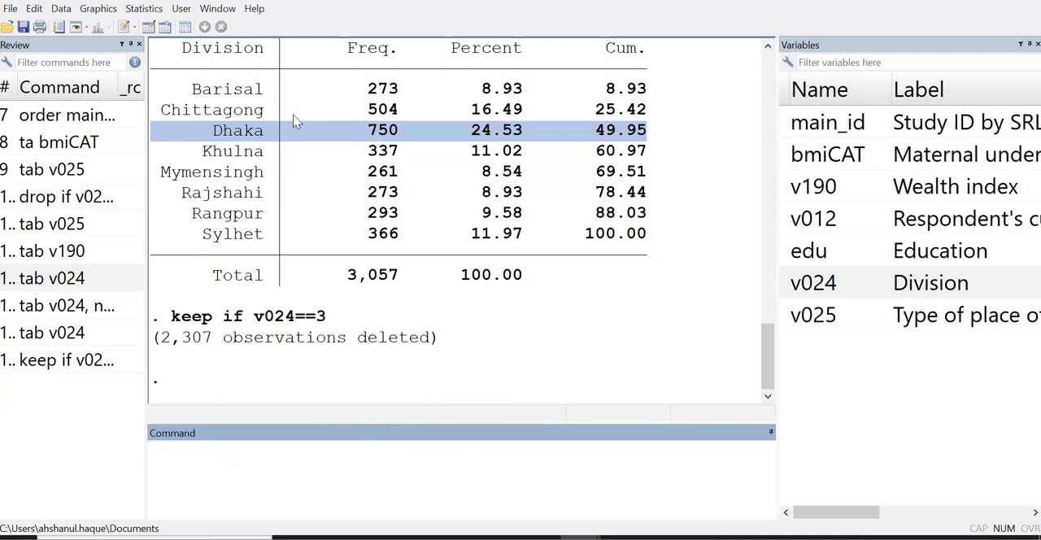
Rerun tab v024 to check which divisions remain in the data, and highlight the Dhaka row
{"action": "left_click", "coordinate": [79, 335]}
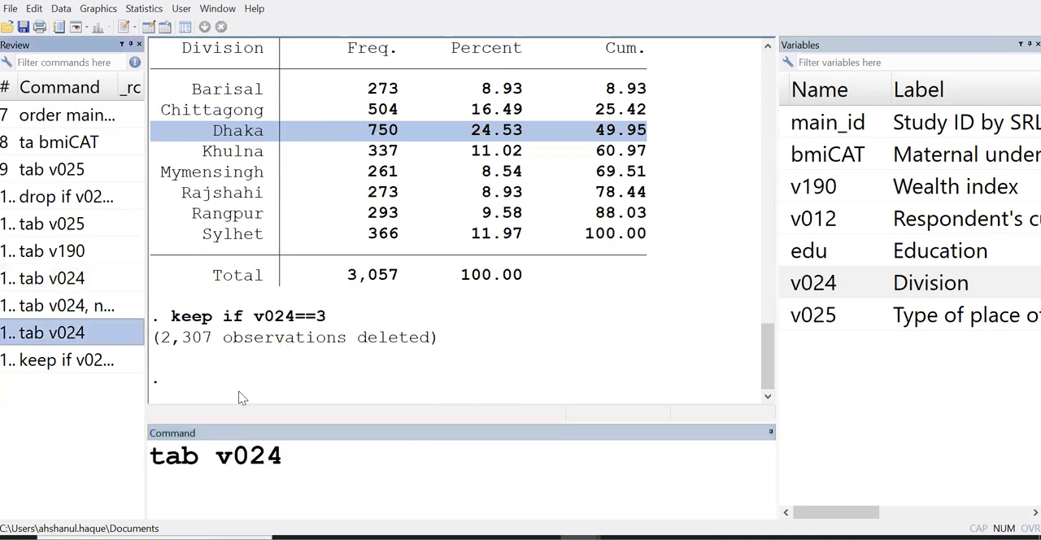
{"action": "left_click", "coordinate": [340, 456]}
{"action": "key", "text": "Return"}
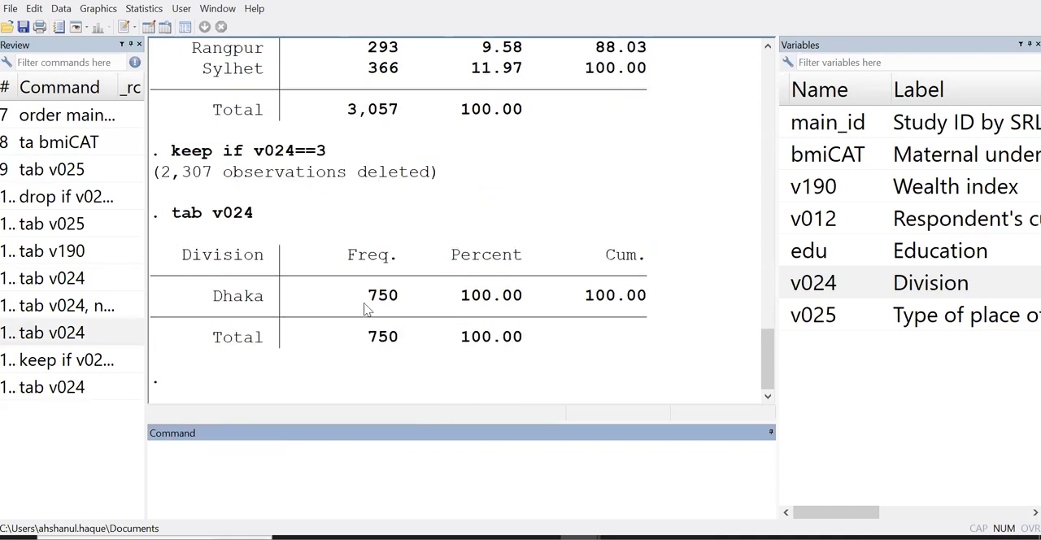
{"action": "left_click_drag", "start_coordinate": [151, 297], "coordinate": [643, 301]}
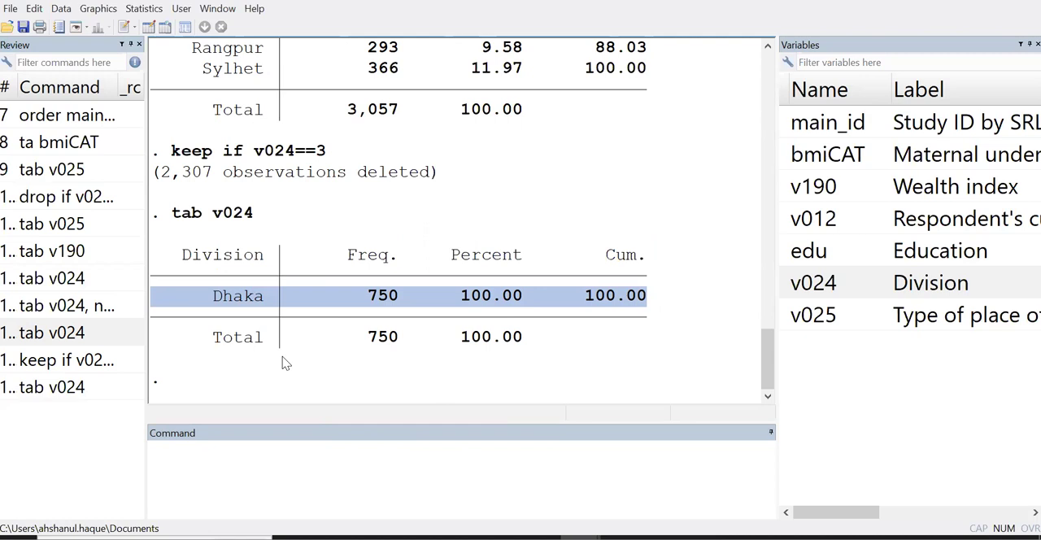
Cut the commands from the first tab v025 through the last tab v024 out of the command history
{"action": "scroll", "coordinate": [284, 358], "scroll_direction": "up", "scroll_amount": 1}
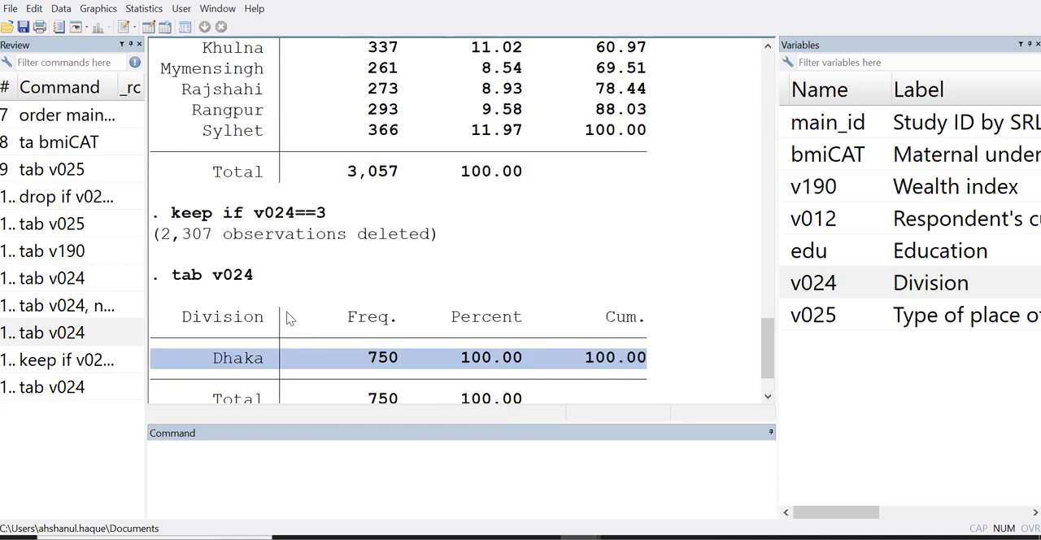
{"action": "left_click", "coordinate": [72, 172]}
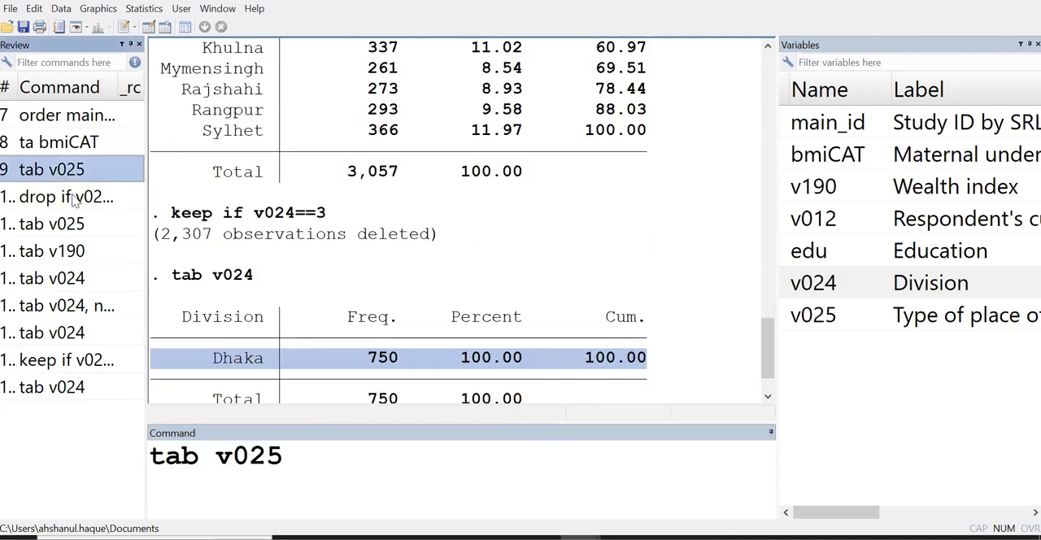
{"action": "left_click", "coordinate": [73, 389]}
{"action": "left_click", "coordinate": [63, 170]}
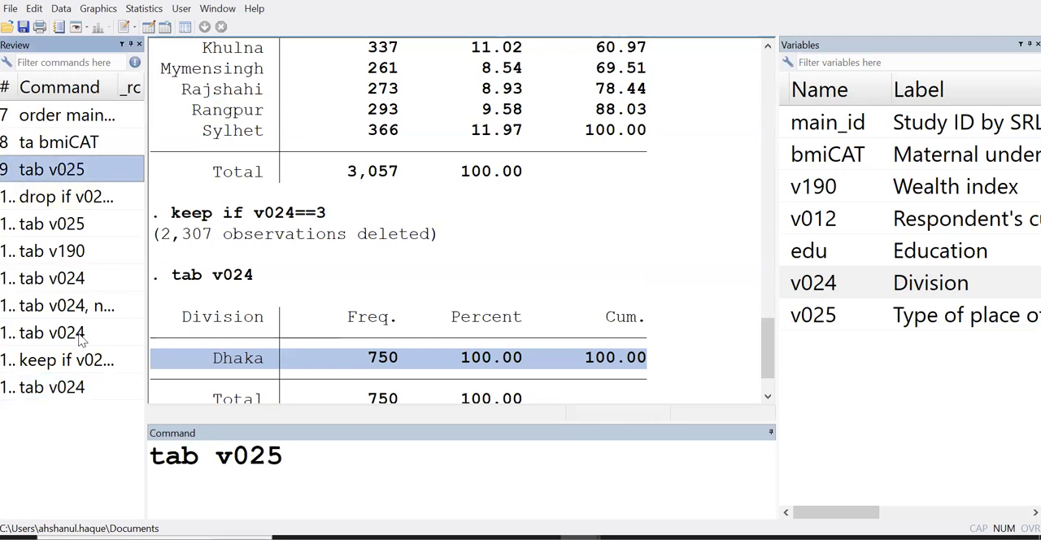
{"action": "left_click", "coordinate": [77, 391], "text": "shift"}
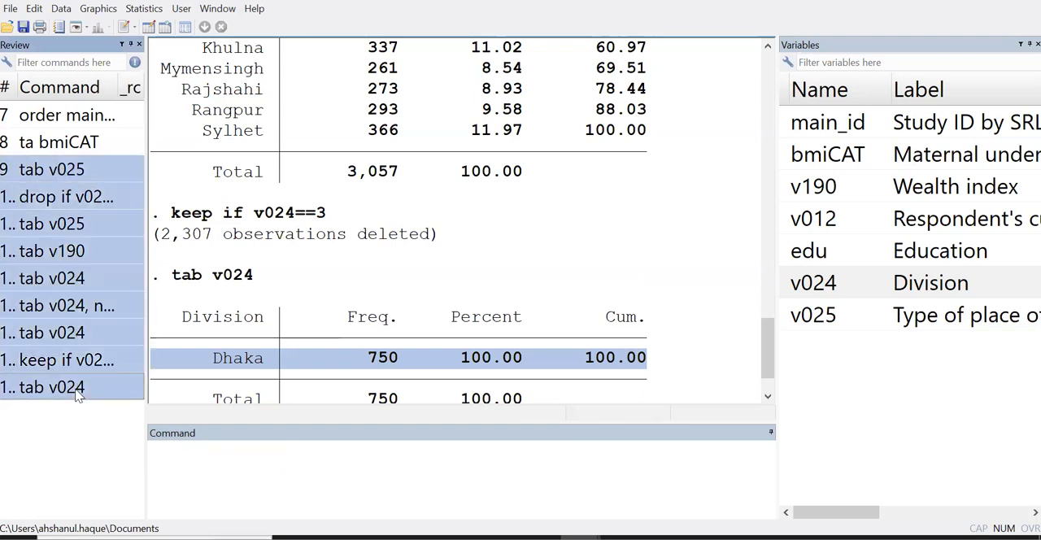
{"action": "key", "text": "Delete"}
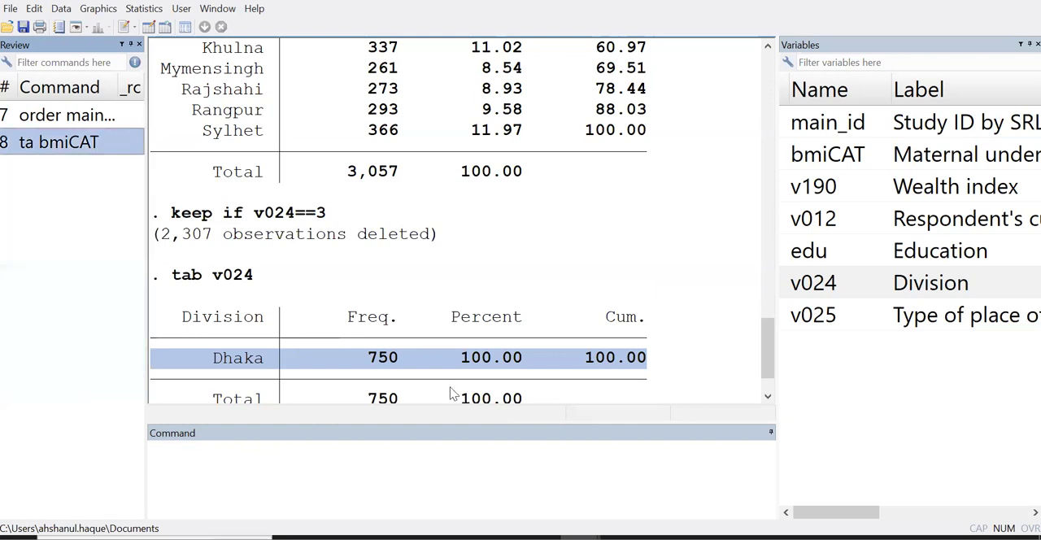
Switch to the DO_Dat.do do-file and paste the cut commands below the keep line, leaving a blank line between them
{"action": "mouse_move", "coordinate": [580, 537]}
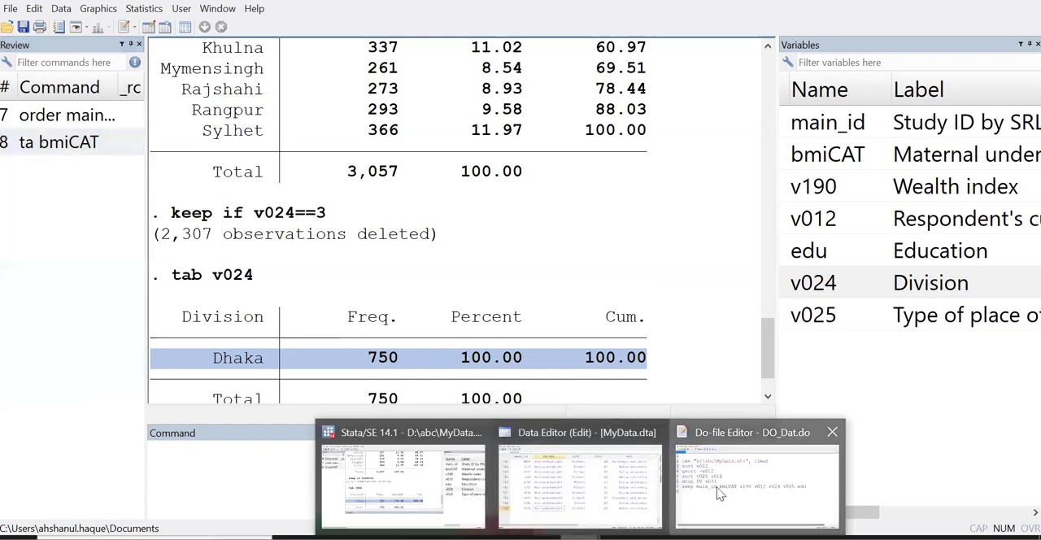
{"action": "left_click", "coordinate": [750, 505]}
{"action": "key", "text": "Return"}
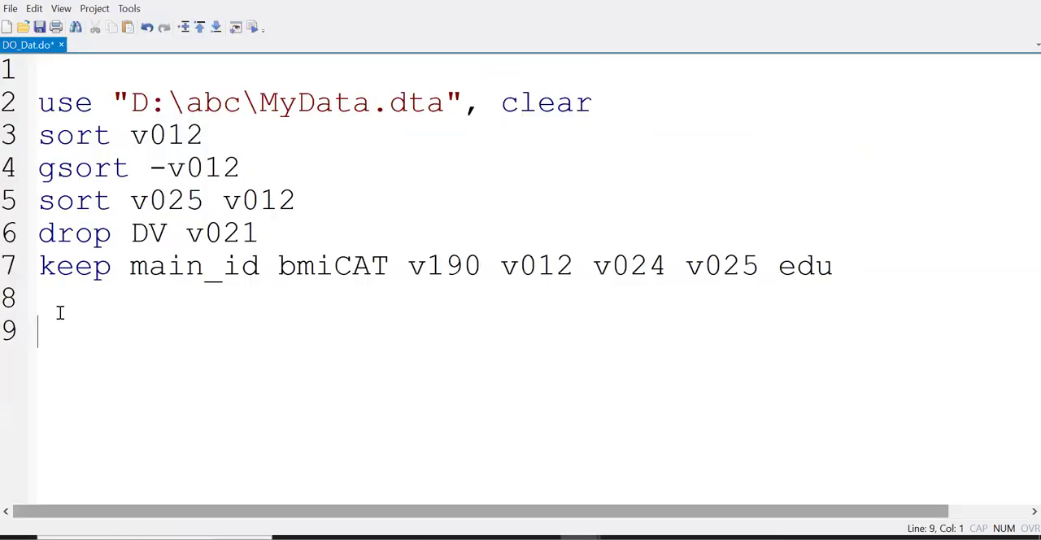
{"action": "type", "text": "tab v025 drop if v025==2 tab v025 tab v190 tab v024 tab v024, nol tab v024 keep if v024==3 tab v024"}
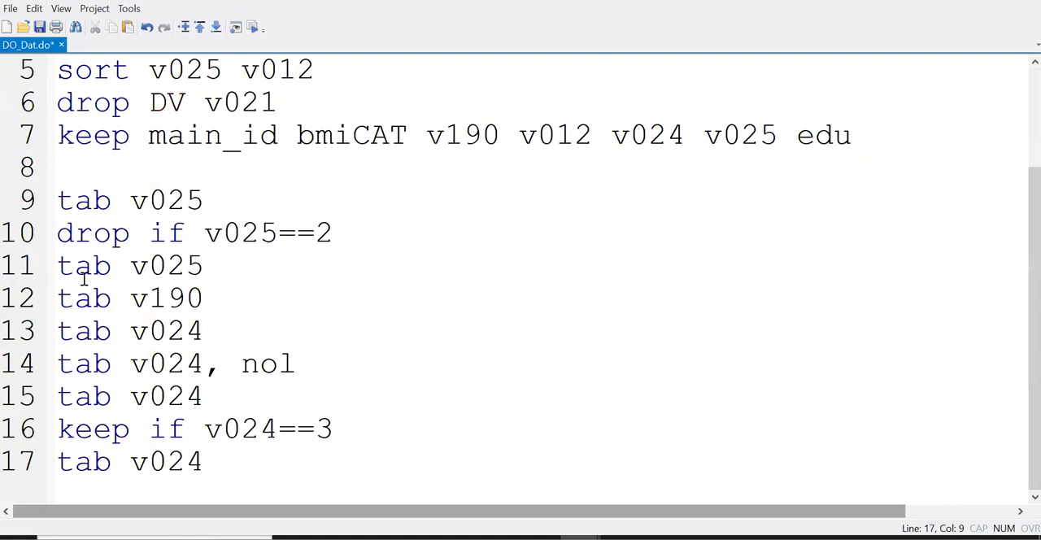
Delete the tab v190, first tab v024 and tab v024, nol lines with the leftover blank line, and save the do-file
{"action": "left_click_drag", "start_coordinate": [56, 299], "coordinate": [308, 363]}
{"action": "key", "text": "BackSpace"}
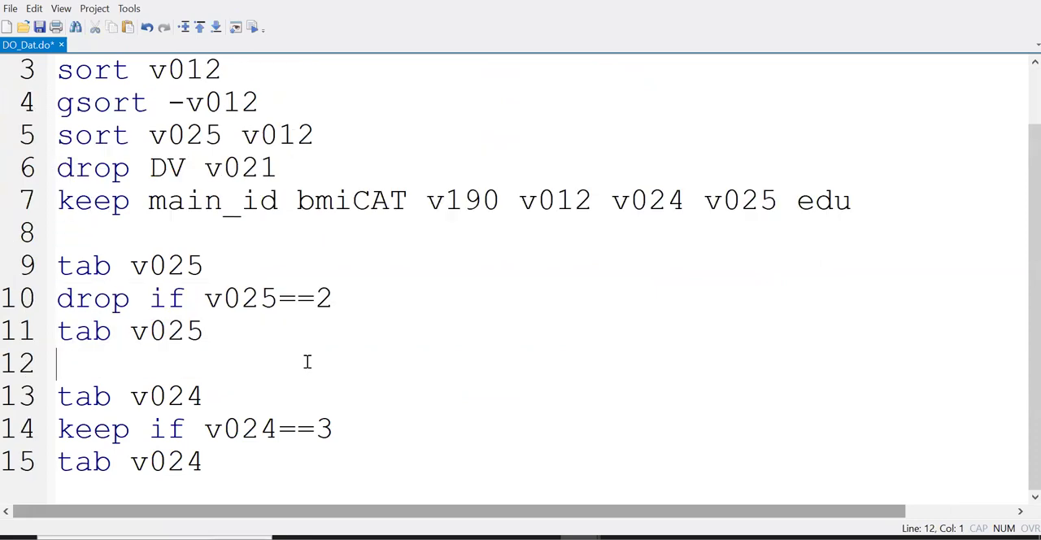
{"action": "key", "text": "BackSpace"}
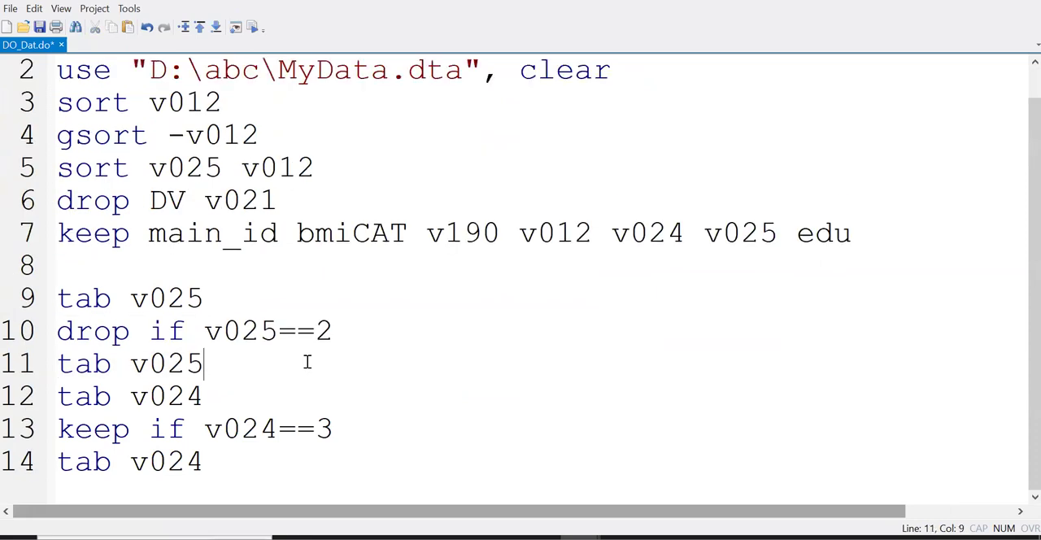
{"action": "left_click", "coordinate": [39, 27]}
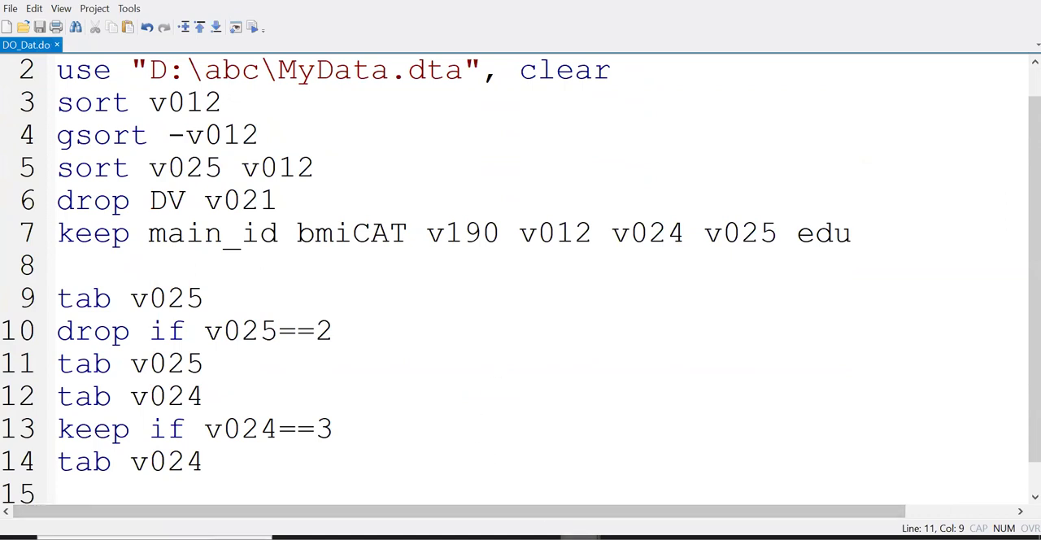
Return to the main Stata window, clear the row highlight, and view the end of the results
{"action": "mouse_move", "coordinate": [576, 537]}
{"action": "left_click", "coordinate": [416, 479]}
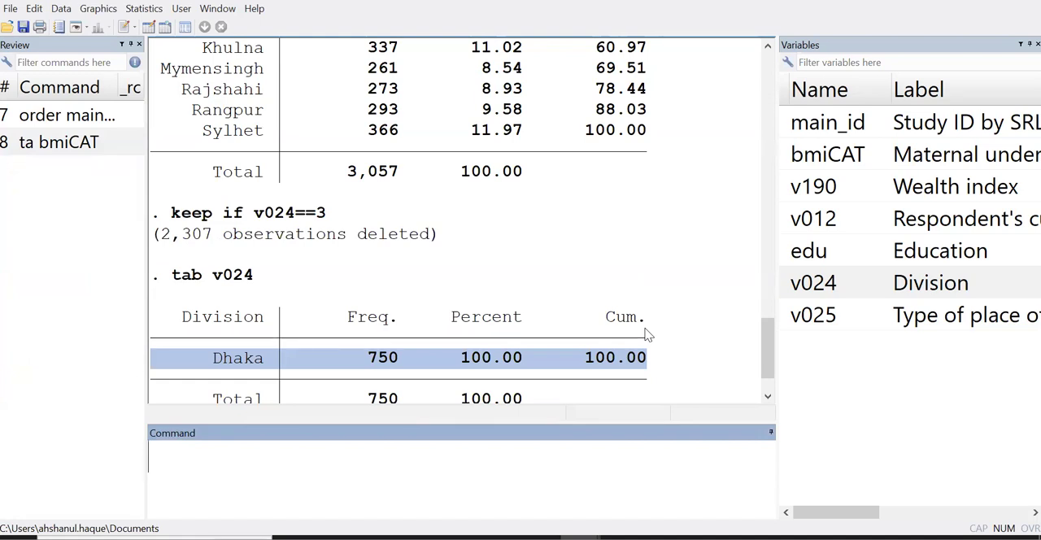
{"action": "left_click", "coordinate": [602, 250]}
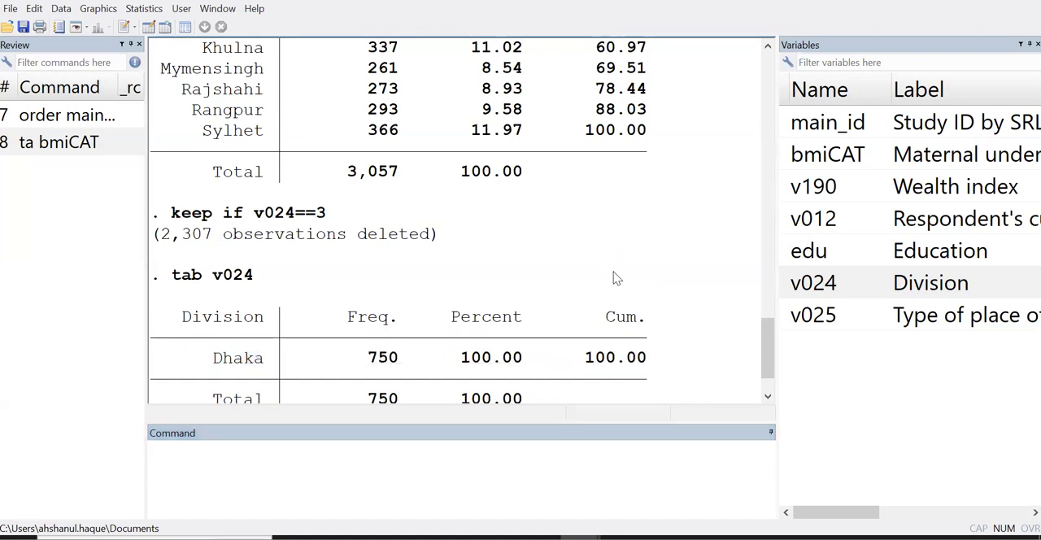
{"action": "scroll", "coordinate": [616, 279], "scroll_direction": "down", "scroll_amount": 1}
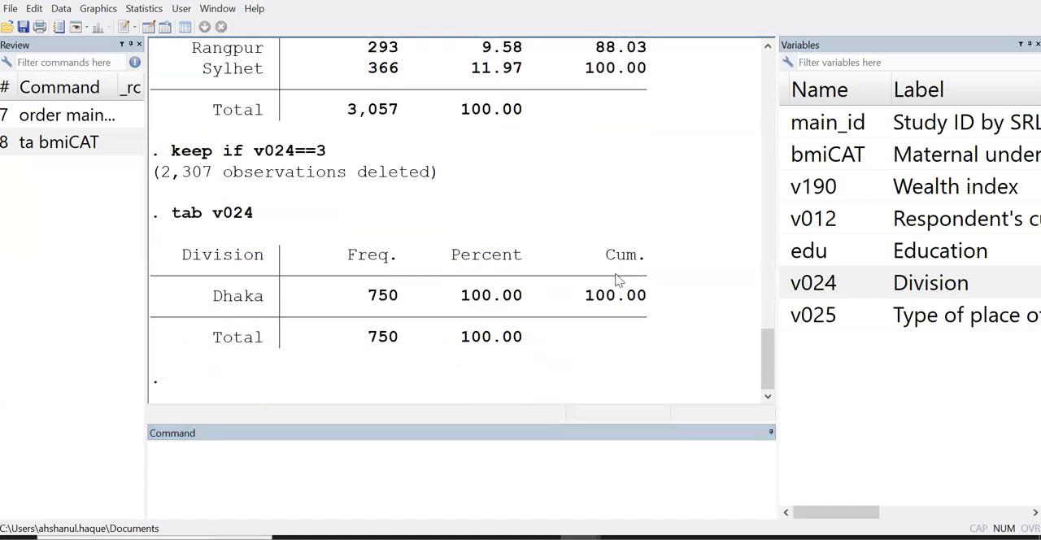